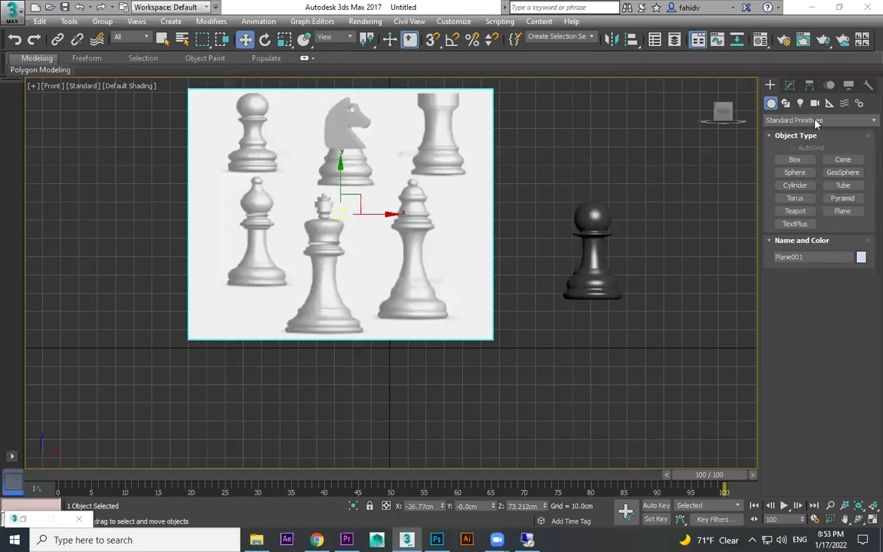
# Trace the right contour of the reference queen's head with the Line tool, from the top of the ball down to the collar.
pyautogui.click(785, 102)
pyautogui.click(795, 169)
pyautogui.scroll(5, 420, 217)
pyautogui.scroll(3, 407, 142)
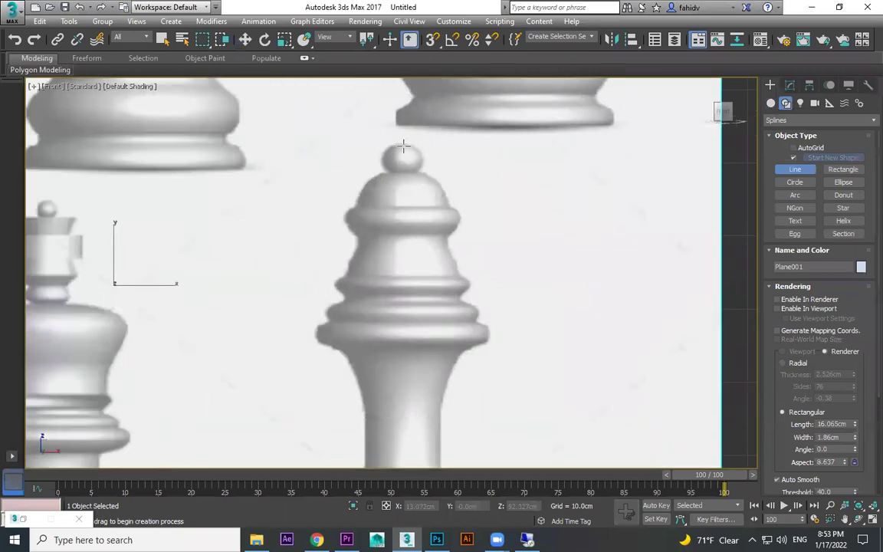
pyautogui.click(402, 144)
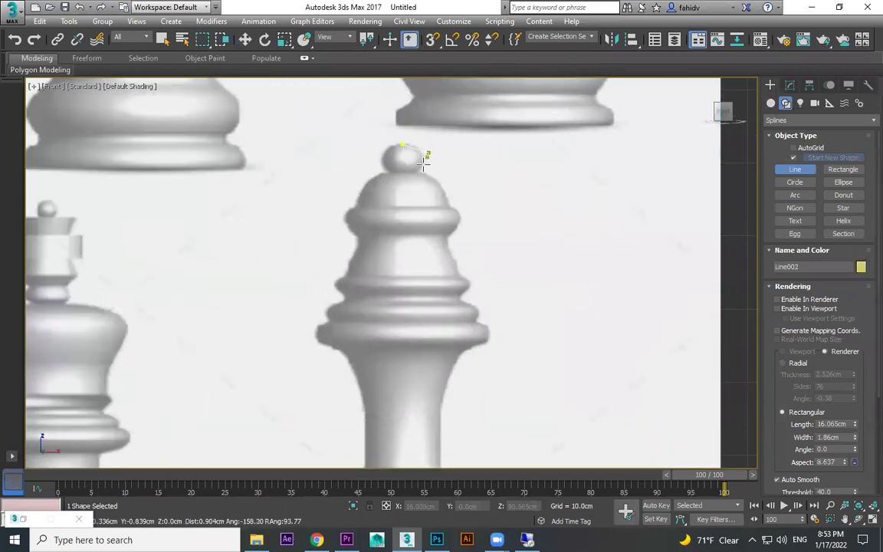
pyautogui.click(448, 206)
pyautogui.click(445, 237)
pyautogui.click(458, 265)
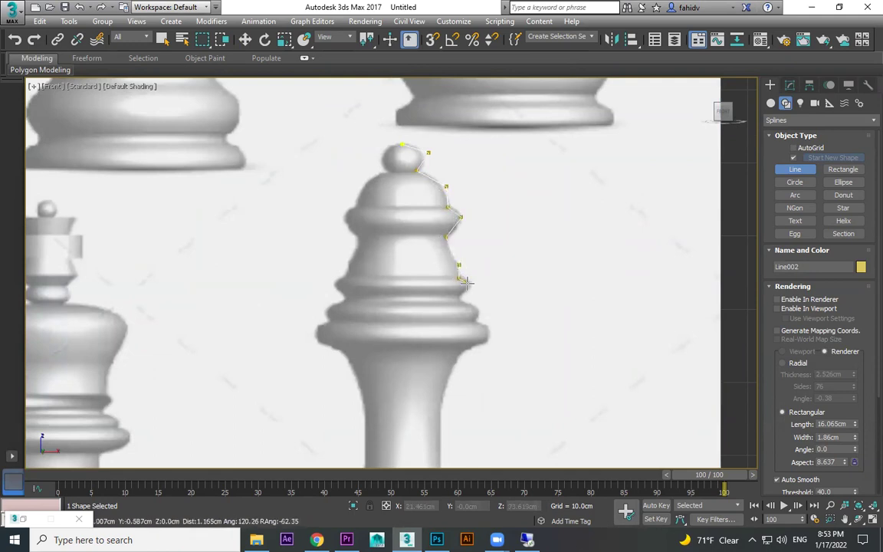
pyautogui.click(457, 297)
pyautogui.click(481, 310)
pyautogui.click(470, 322)
pyautogui.click(494, 331)
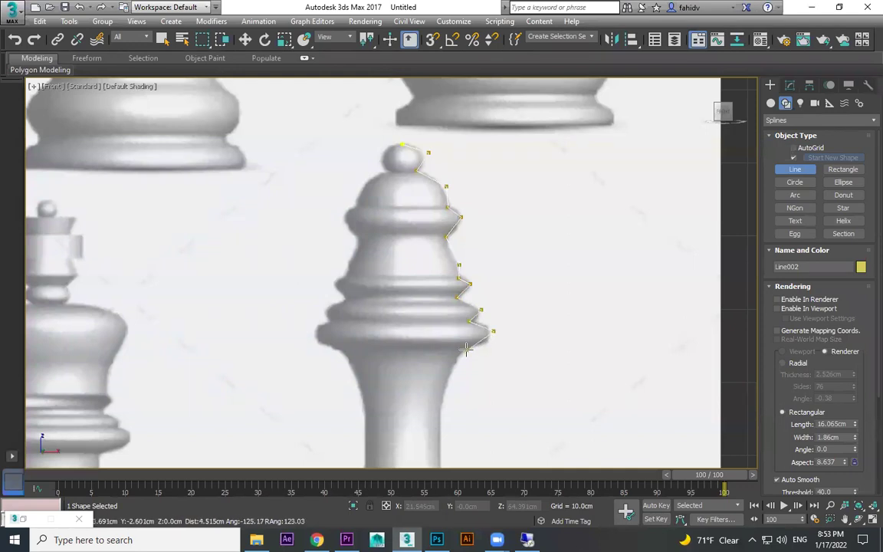
# Continue the line down the right side of the queen's stem to where the base begins to widen.
pyautogui.moveTo(447, 398); pyautogui.dragTo(457, 280, button='middle')
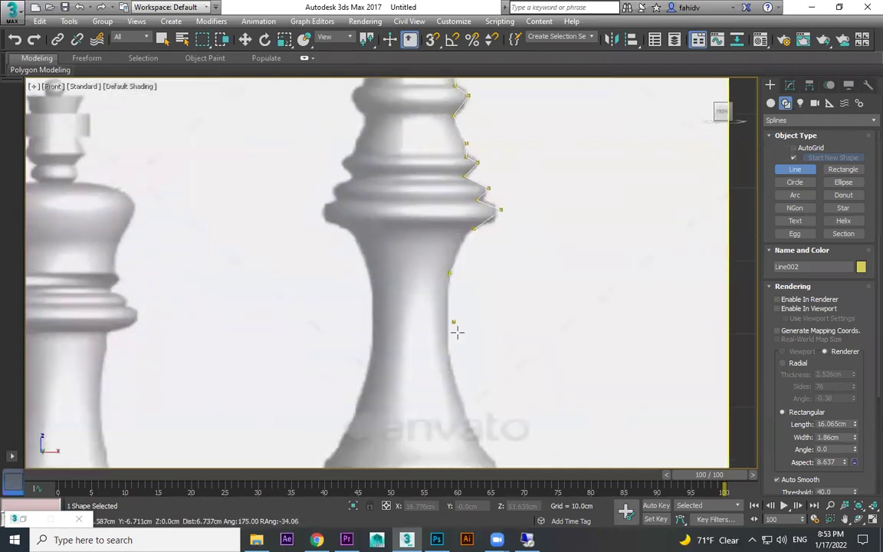
pyautogui.moveTo(457, 331); pyautogui.dragTo(424, 228, button='middle')
pyautogui.click(424, 227)
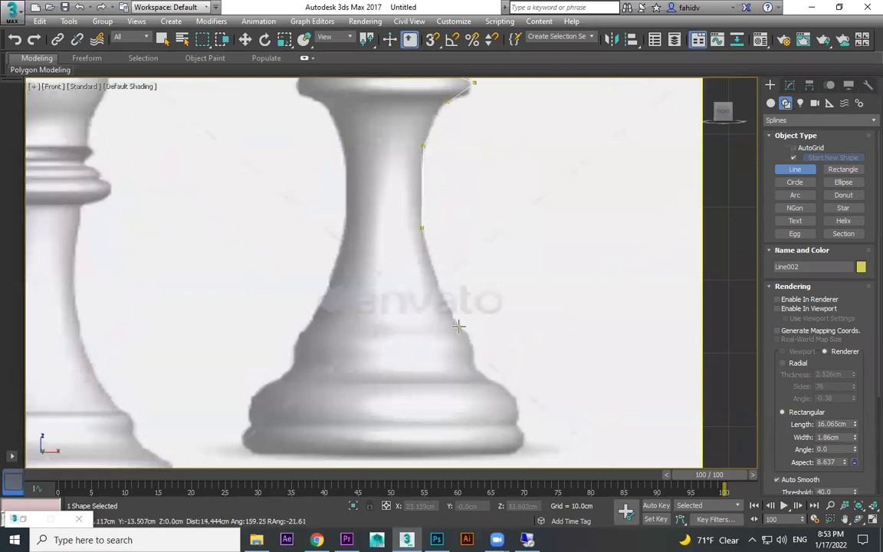
pyautogui.click(459, 326)
# Trace the right contour of the queen's base and end the line at the centre of its underside.
pyautogui.click(473, 371)
pyautogui.click(502, 384)
pyautogui.click(516, 412)
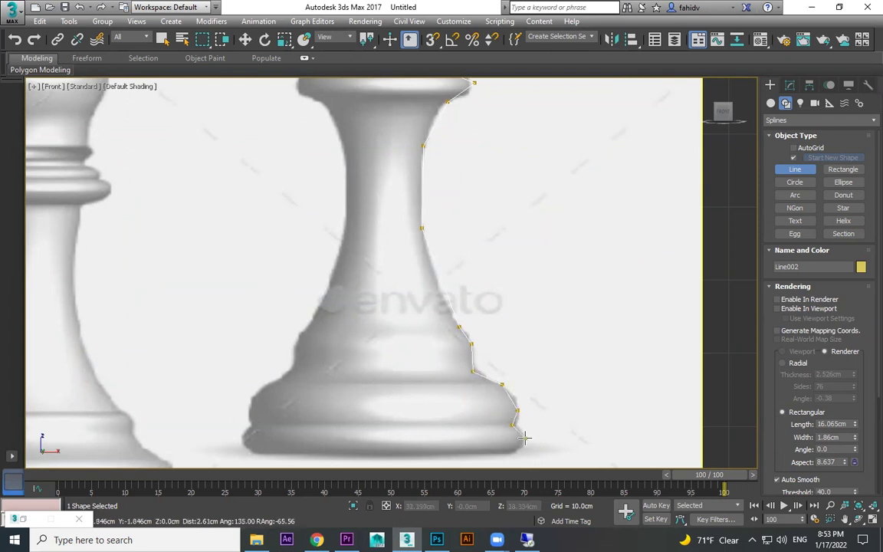
pyautogui.click(526, 439)
pyautogui.click(507, 451)
pyautogui.moveTo(431, 452); pyautogui.dragTo(491, 406, button='middle')
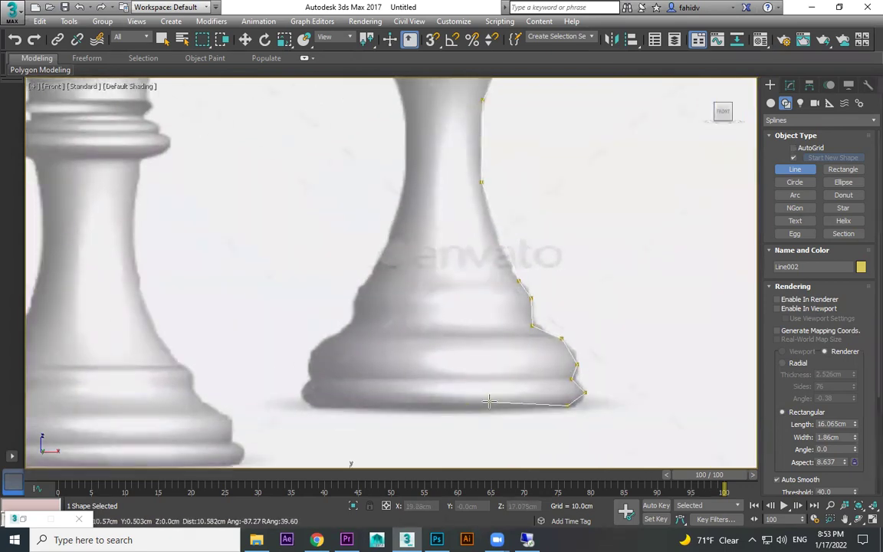
pyautogui.click(437, 411)
pyautogui.rightClick(437, 409)
pyautogui.scroll(-4, 488, 336)
# Edit the queen profile at vertex level and fillet the vertices around the top ball and its neck.
pyautogui.click(789, 85)
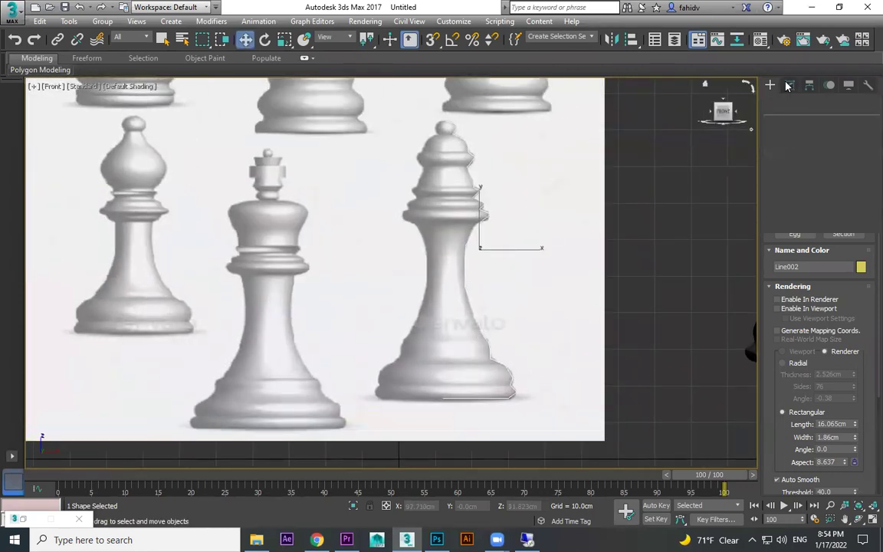
pyautogui.click(772, 138)
pyautogui.click(793, 147)
pyautogui.moveTo(500, 385); pyautogui.dragTo(393, 359, button='middle')
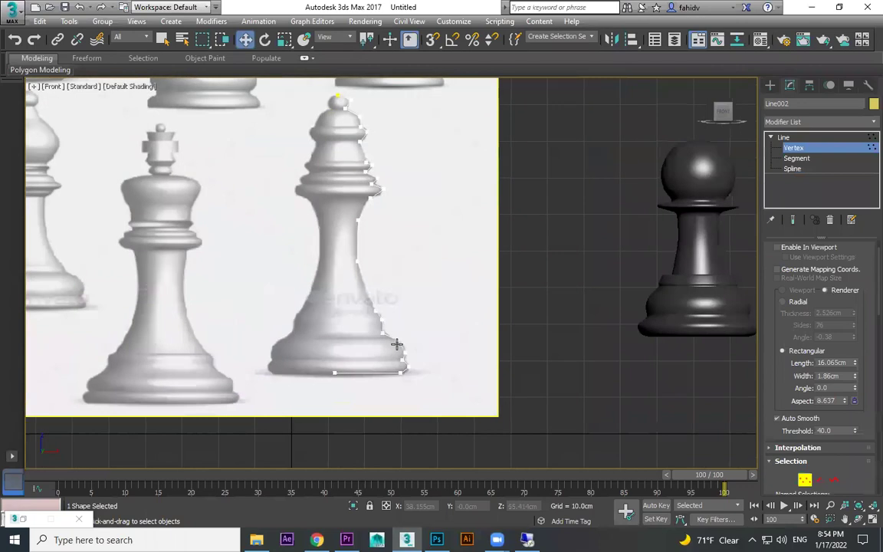
pyautogui.moveTo(368, 110); pyautogui.dragTo(459, 265, button='middle')
pyautogui.scroll(3, 458, 265)
pyautogui.moveTo(445, 250); pyautogui.dragTo(416, 292)
pyautogui.moveTo(797, 431); pyautogui.dragTo(797, 414)
pyautogui.scroll(-10, 797, 413)
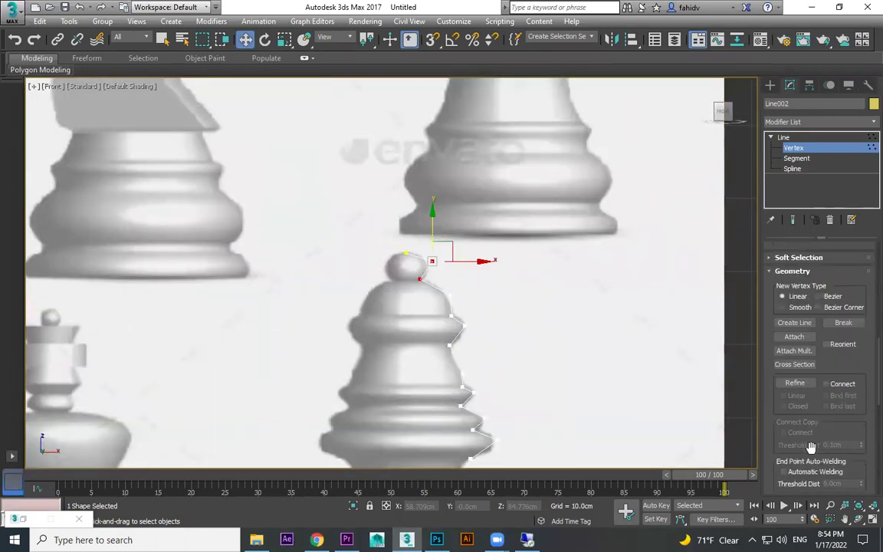
pyautogui.click(796, 350)
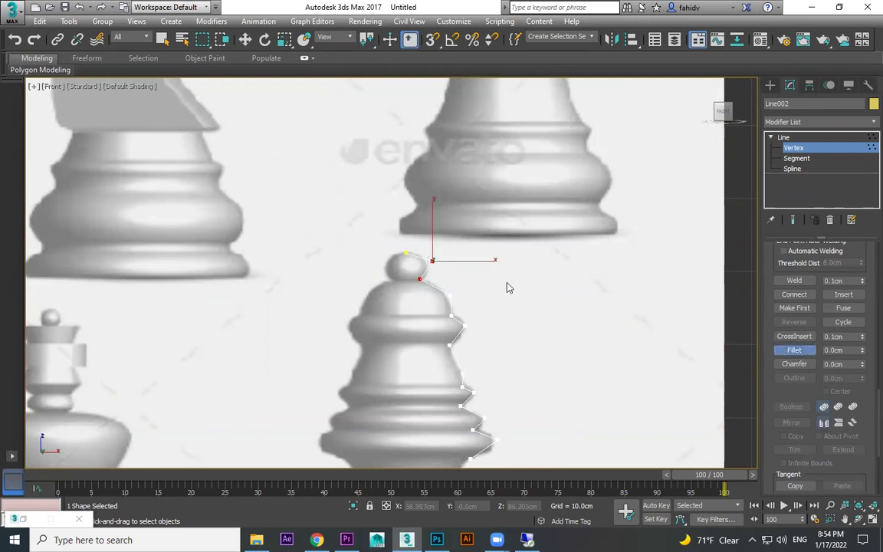
pyautogui.scroll(4, 464, 296)
pyautogui.moveTo(393, 199); pyautogui.dragTo(415, 150)
pyautogui.moveTo(358, 253); pyautogui.dragTo(366, 241)
# Fillet the queen profile's vertices along the dome and at the tip of the ring beneath it.
pyautogui.moveTo(444, 271); pyautogui.dragTo(439, 314)
pyautogui.moveTo(455, 296); pyautogui.dragTo(457, 254)
pyautogui.moveTo(450, 330); pyautogui.dragTo(414, 254, button='middle')
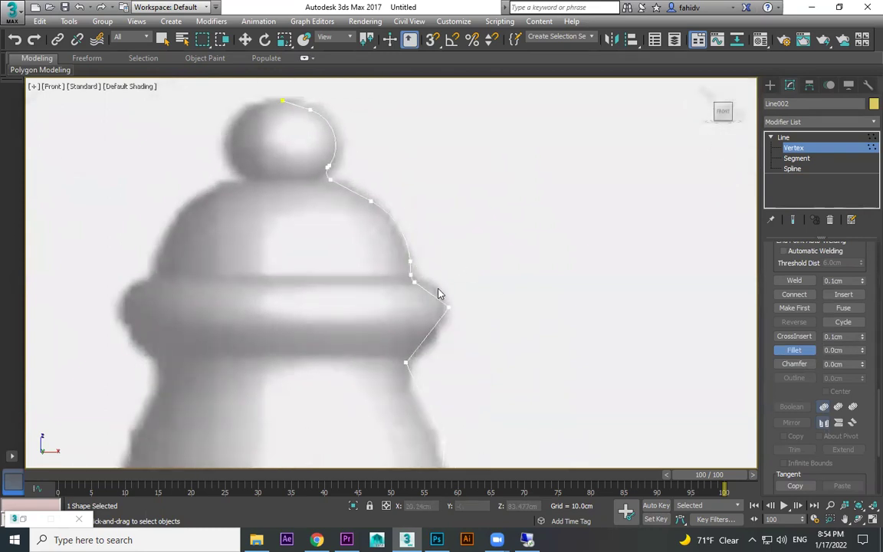
pyautogui.moveTo(447, 308); pyautogui.dragTo(458, 268)
# Fillet the vertices below the dome's ring and around the uppermost collar ridge of the queen profile.
pyautogui.moveTo(439, 366); pyautogui.dragTo(429, 303, button='middle')
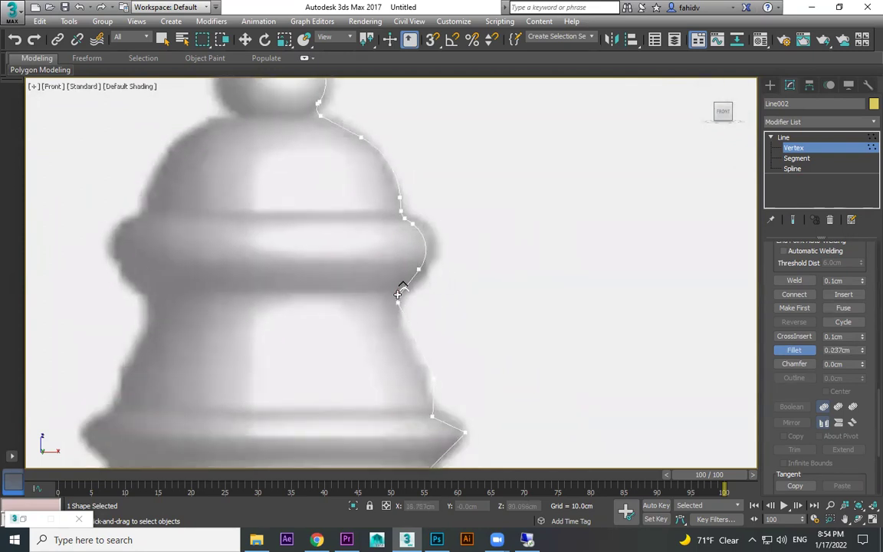
pyautogui.moveTo(397, 299); pyautogui.dragTo(406, 283)
pyautogui.moveTo(440, 390); pyautogui.dragTo(410, 317, button='middle')
pyautogui.moveTo(403, 307); pyautogui.dragTo(432, 345)
pyautogui.moveTo(387, 388); pyautogui.dragTo(387, 388)
pyautogui.moveTo(435, 359); pyautogui.dragTo(444, 336)
pyautogui.moveTo(398, 398); pyautogui.dragTo(407, 372)
# Fillet the vertices of the two lower collar ridges to follow the reference queen.
pyautogui.moveTo(516, 428); pyautogui.dragTo(428, 279, button='middle')
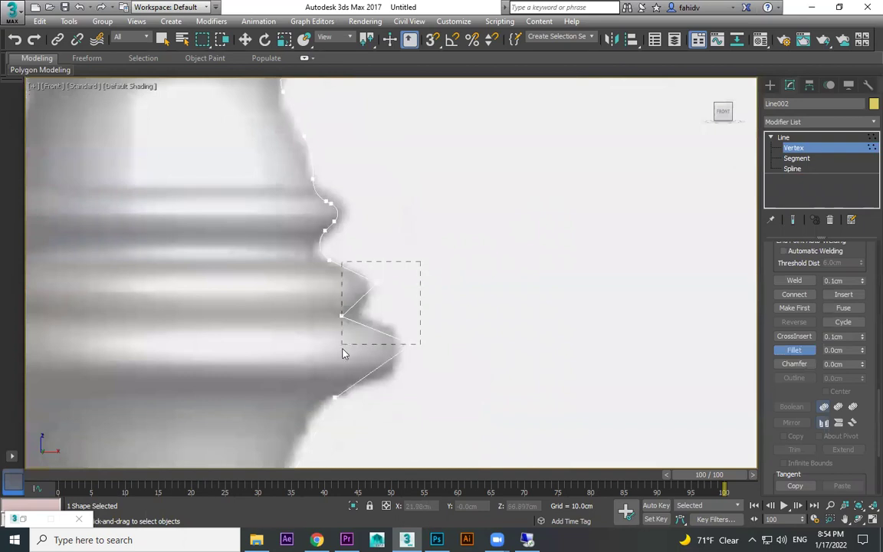
pyautogui.moveTo(342, 359); pyautogui.dragTo(329, 369)
pyautogui.moveTo(411, 346); pyautogui.dragTo(423, 299)
# Fillet the queen profile's vertices at the upper and lower ends of the stem into smooth curves.
pyautogui.scroll(-4, 347, 414)
pyautogui.scroll(4, 355, 357)
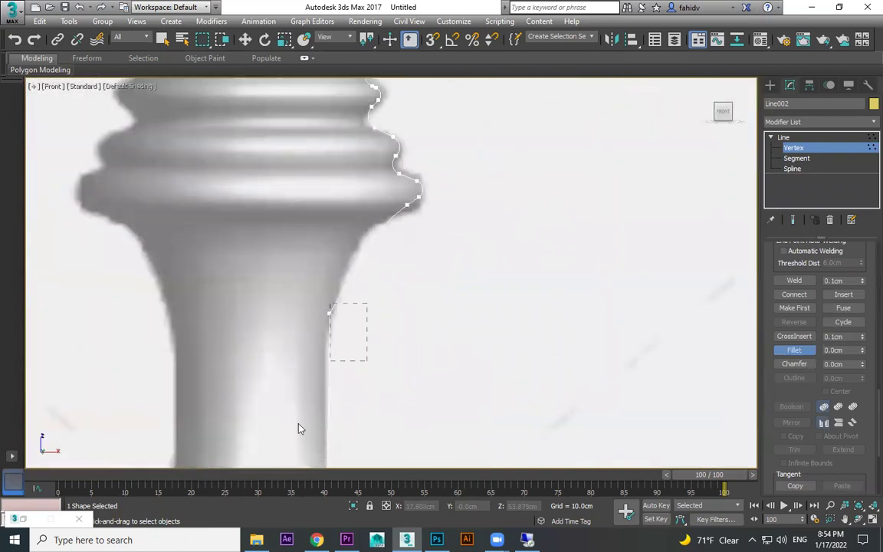
pyautogui.moveTo(294, 436); pyautogui.dragTo(293, 440)
pyautogui.moveTo(330, 313); pyautogui.dragTo(347, 281)
pyautogui.moveTo(342, 279); pyautogui.dragTo(327, 114, button='middle')
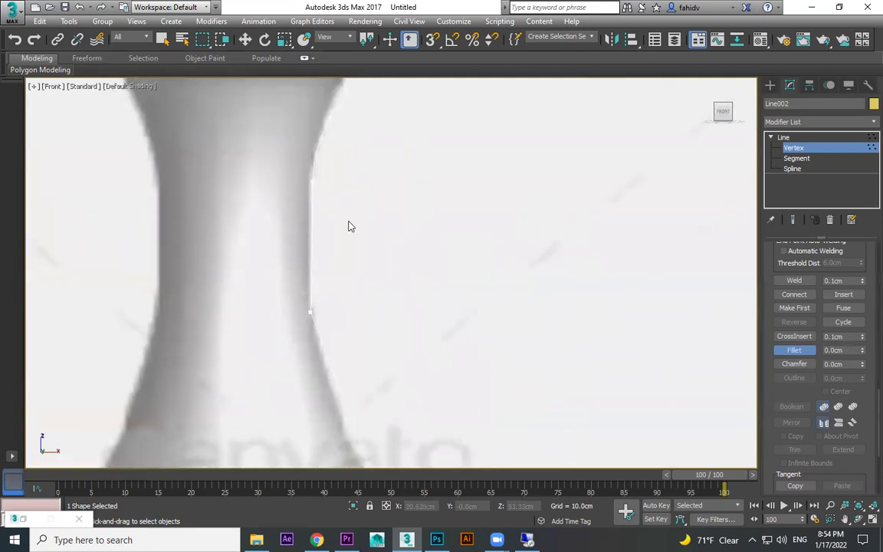
pyautogui.moveTo(320, 251); pyautogui.dragTo(345, 131, button='middle')
pyautogui.moveTo(285, 354); pyautogui.dragTo(285, 352)
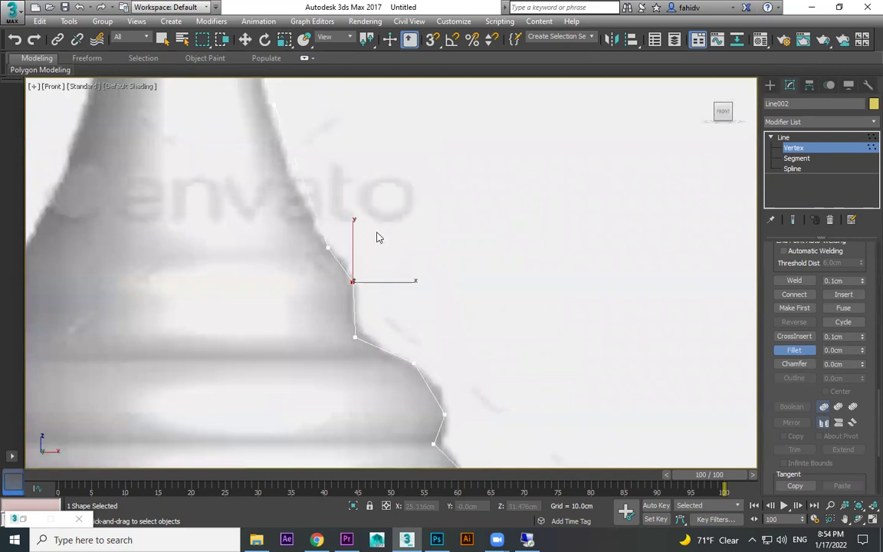
# Fillet the vertices of the queen's stepped base down to its bottom rim.
pyautogui.moveTo(354, 281); pyautogui.dragTo(358, 234)
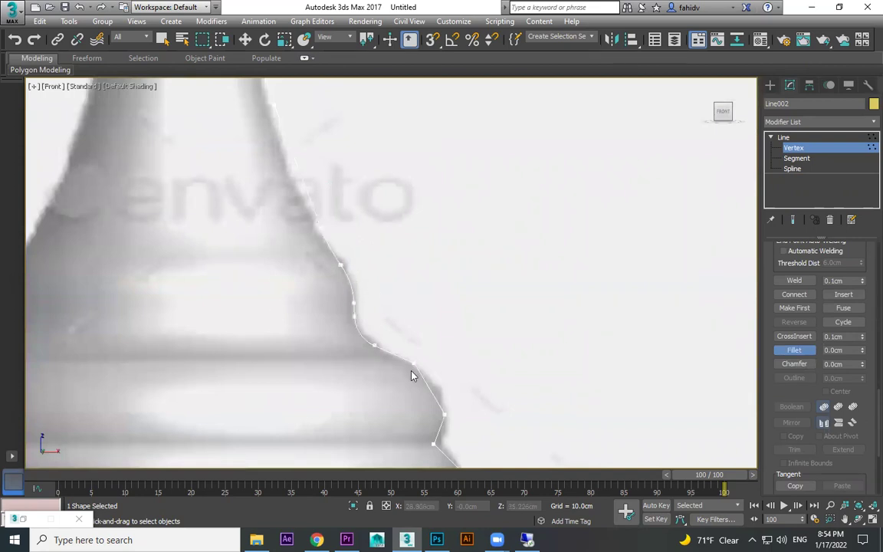
pyautogui.moveTo(488, 342); pyautogui.dragTo(433, 204, button='middle')
pyautogui.moveTo(323, 369); pyautogui.dragTo(316, 373)
pyautogui.moveTo(354, 350); pyautogui.dragTo(360, 309)
pyautogui.scroll(-4, 238, 318)
pyautogui.scroll(-4, 237, 323)
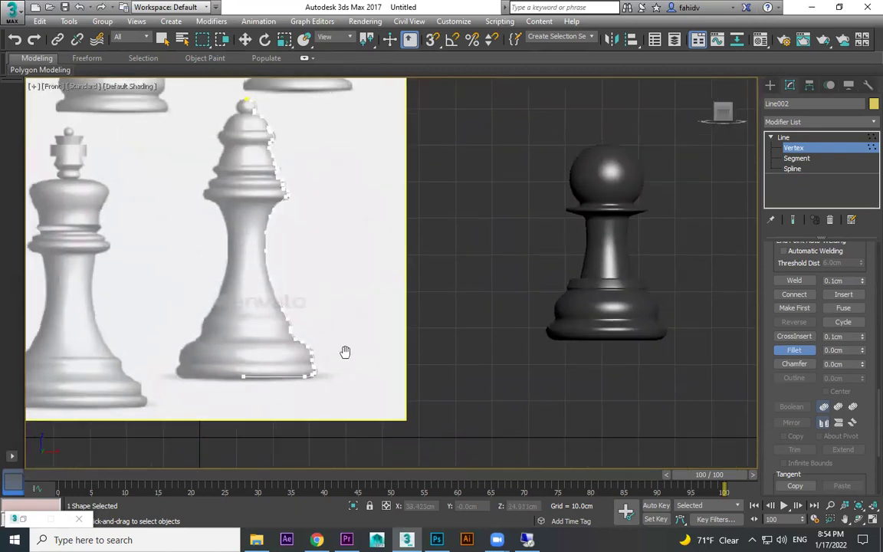
# Move the queen profile line along X to about 79 cm, between the reference image and the pawn.
pyautogui.press('w')
pyautogui.click(771, 85)
pyautogui.moveTo(375, 260); pyautogui.dragTo(579, 258)
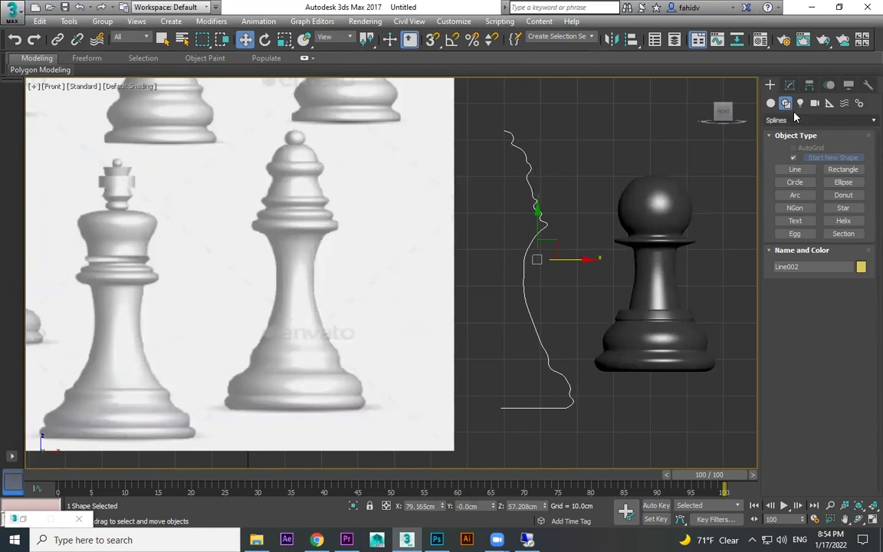
# Shift the profile's inner bottom end vertex along X to line up with its top end vertex.
pyautogui.click(791, 85)
pyautogui.click(794, 148)
pyautogui.moveTo(519, 392); pyautogui.dragTo(487, 434)
pyautogui.scroll(5, 500, 416)
pyautogui.moveTo(549, 384); pyautogui.dragTo(561, 385)
pyautogui.scroll(-5, 636, 372)
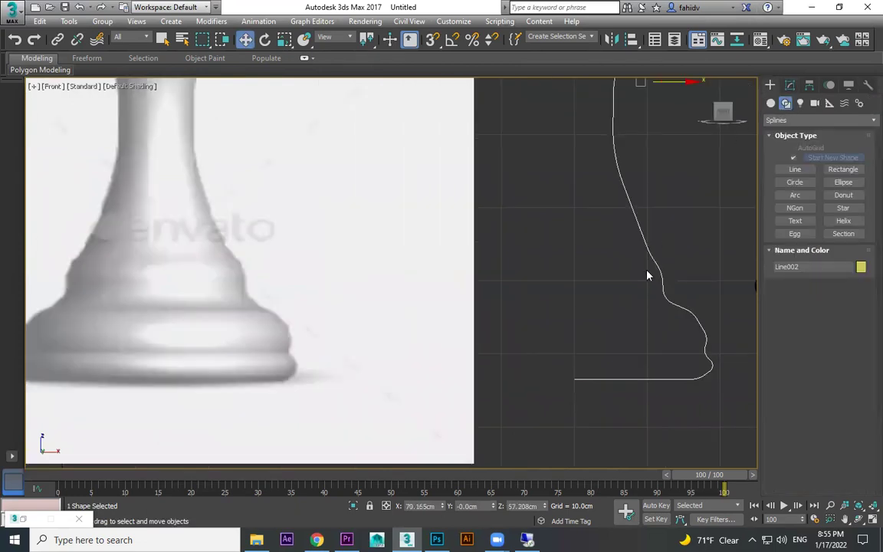
# Apply a Lathe modifier to the queen profile and align its axis to Min.
pyautogui.scroll(-3, 645, 279)
pyautogui.moveTo(643, 284); pyautogui.dragTo(609, 289, button='middle')
pyautogui.click(790, 85)
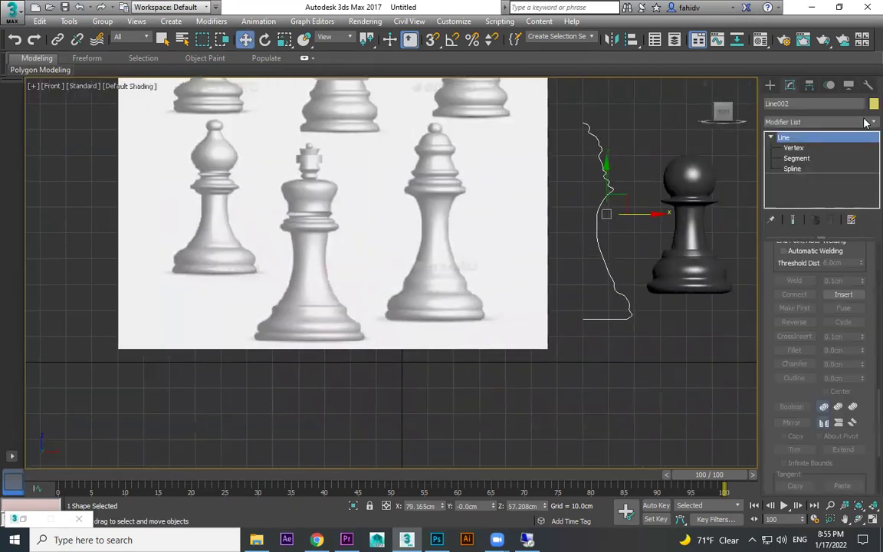
pyautogui.click(843, 121)
pyautogui.press('l')
pyautogui.click(796, 135)
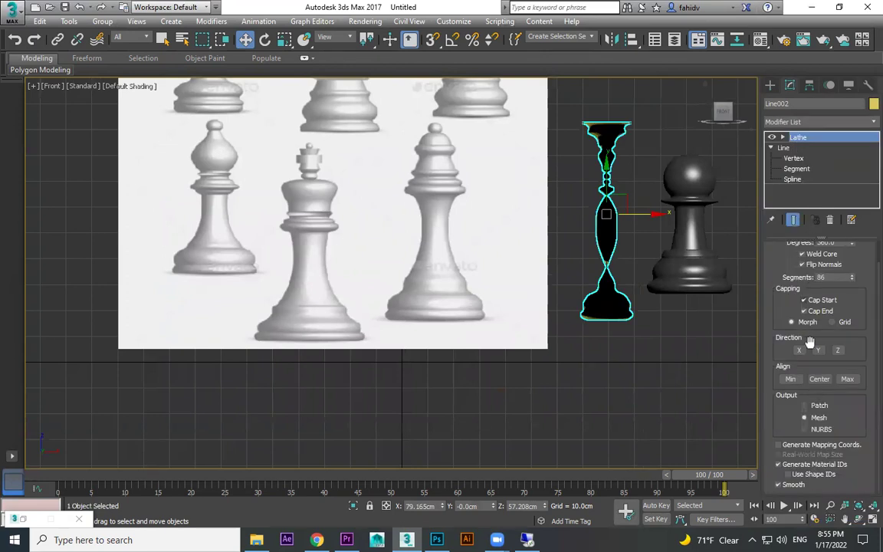
pyautogui.click(796, 380)
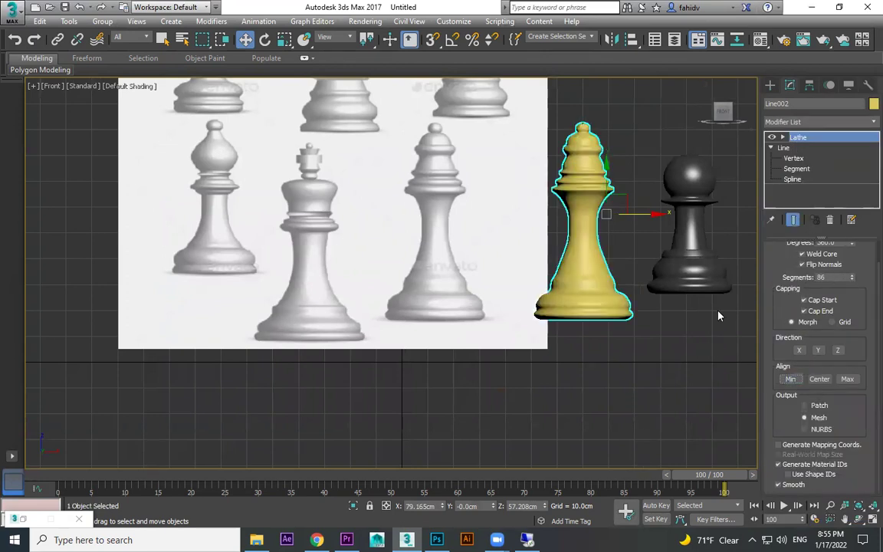
# Move the lathed queen along X to about 149 cm, on the far side of the pawn.
pyautogui.click(702, 342)
pyautogui.scroll(-3, 586, 280)
pyautogui.click(534, 283)
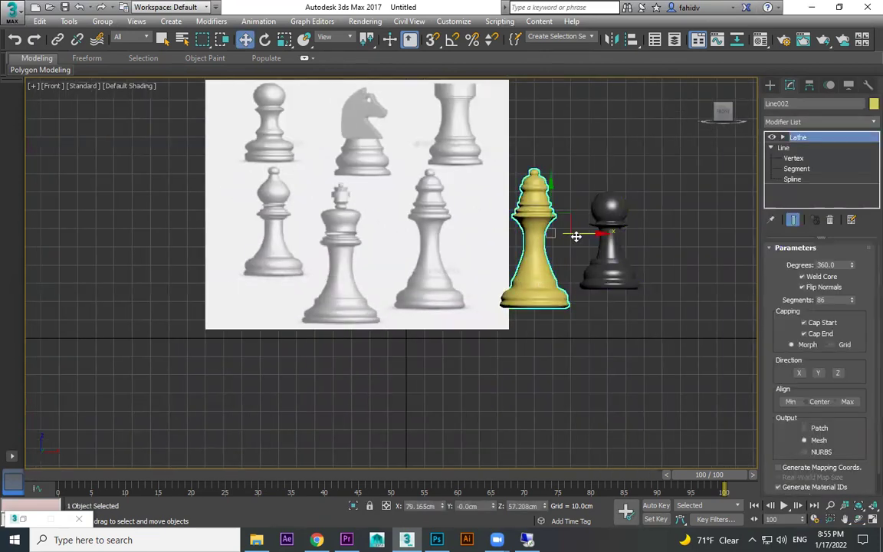
pyautogui.moveTo(576, 235); pyautogui.dragTo(702, 233)
# Begin a new line on the reference rook, drawing its top edge from the centre to the right outer corner.
pyautogui.scroll(2, 311, 241)
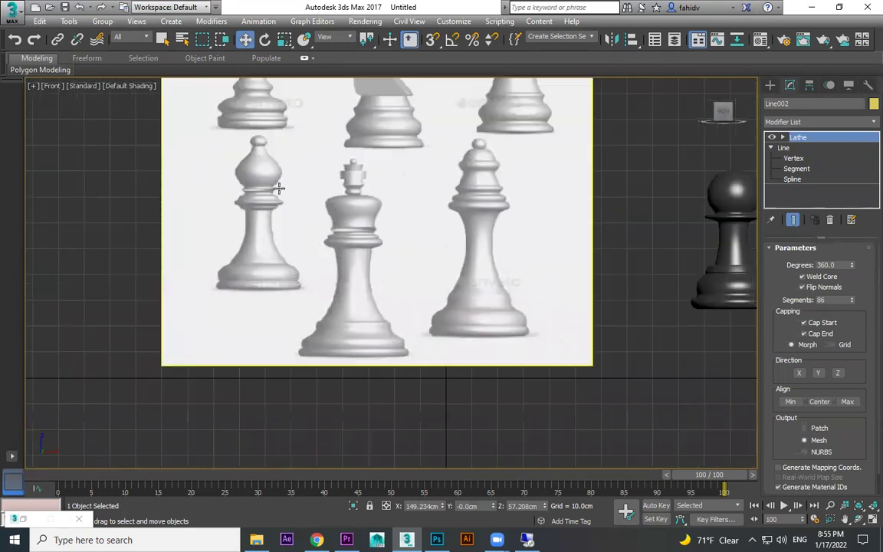
pyautogui.moveTo(280, 188); pyautogui.dragTo(293, 216, button='middle')
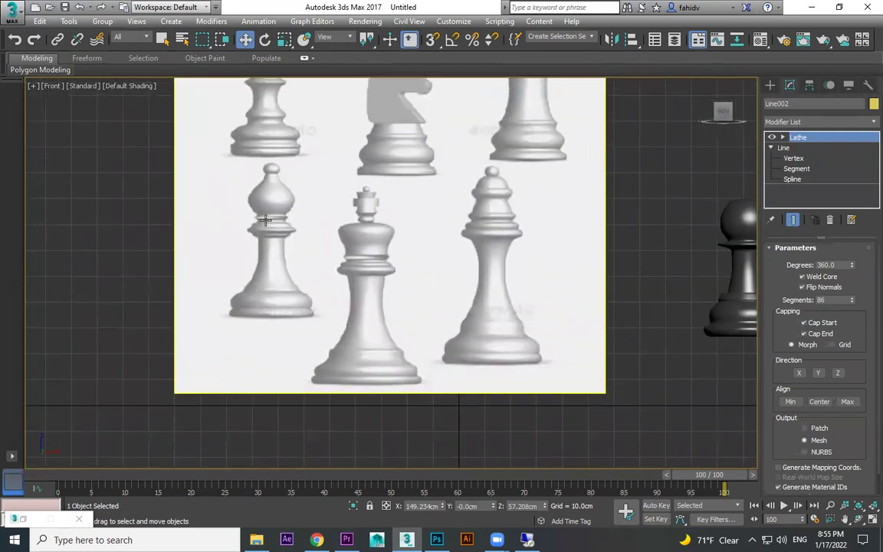
pyautogui.moveTo(291, 162); pyautogui.dragTo(312, 270, button='middle')
pyautogui.moveTo(338, 233); pyautogui.dragTo(294, 208, button='middle')
pyautogui.scroll(2, 507, 174)
pyautogui.moveTo(552, 171); pyautogui.dragTo(410, 234, button='middle')
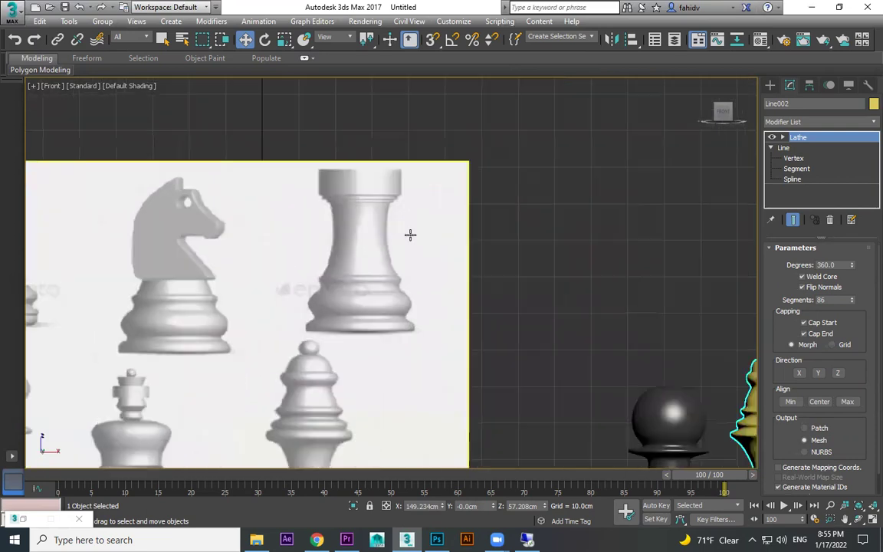
pyautogui.scroll(2, 398, 232)
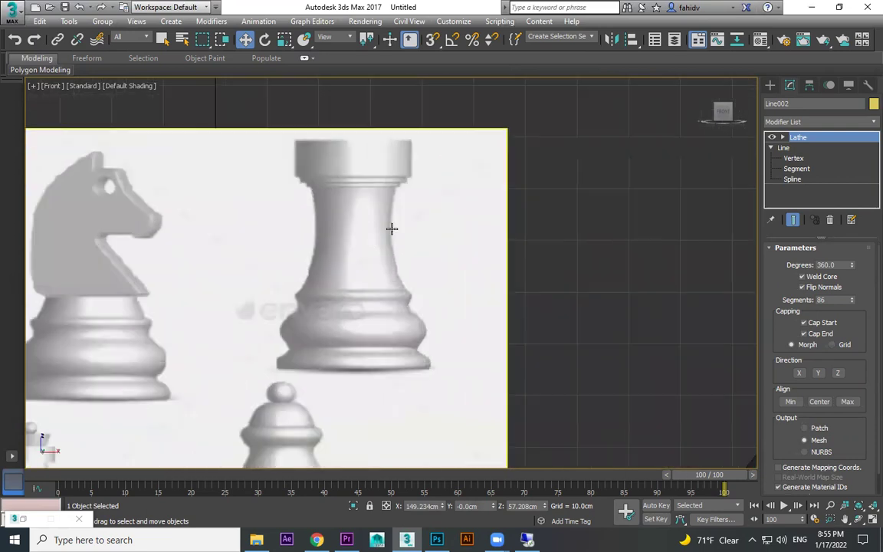
pyautogui.click(771, 85)
pyautogui.click(795, 169)
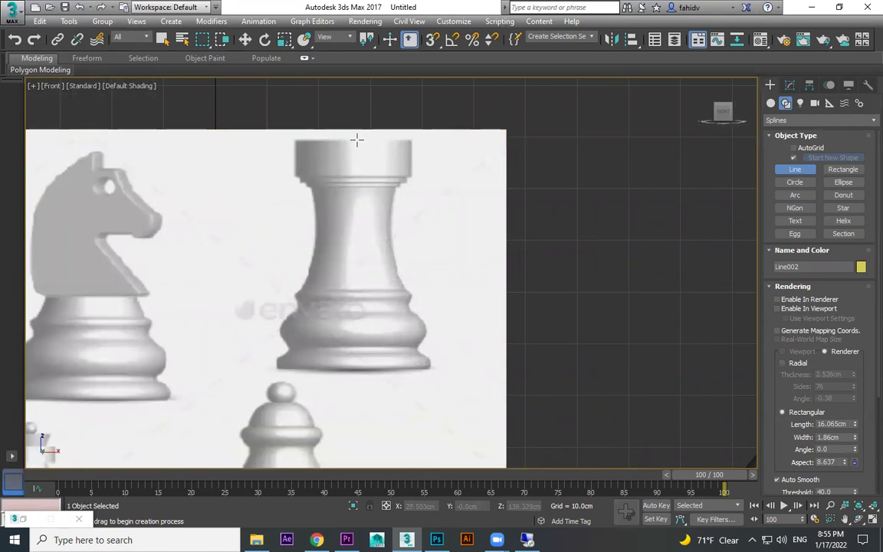
pyautogui.click(356, 139)
pyautogui.click(412, 141)
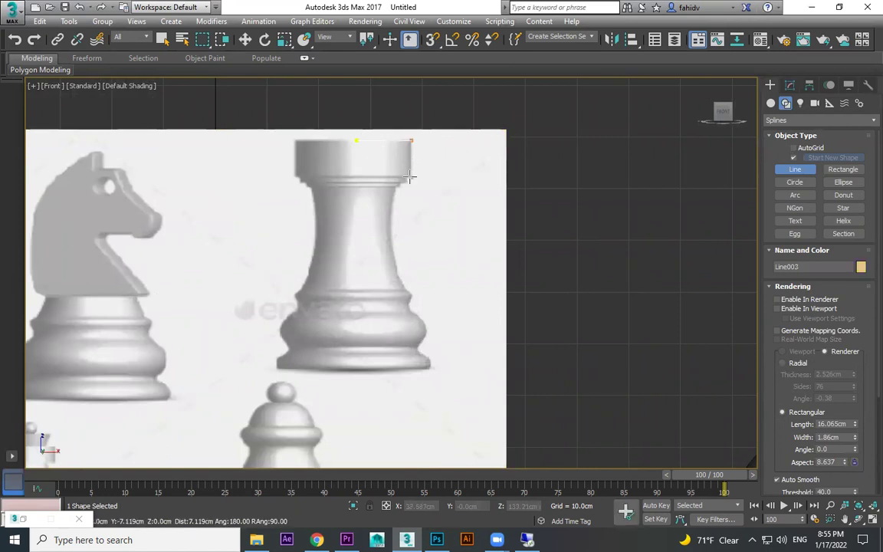
# Continue the rook outline down the crown's outer side and through the stepped ledges beneath it.
pyautogui.scroll(6, 410, 178)
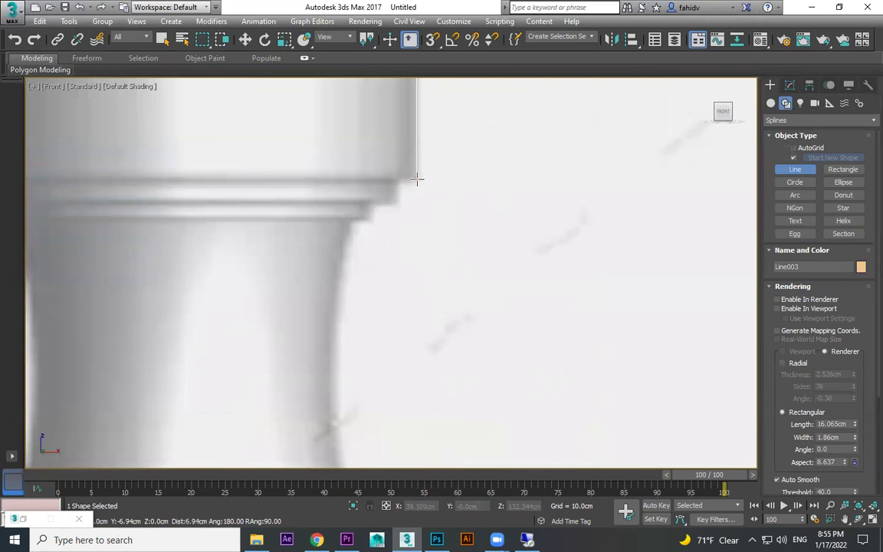
pyautogui.click(416, 182)
pyautogui.click(393, 182)
pyautogui.click(393, 202)
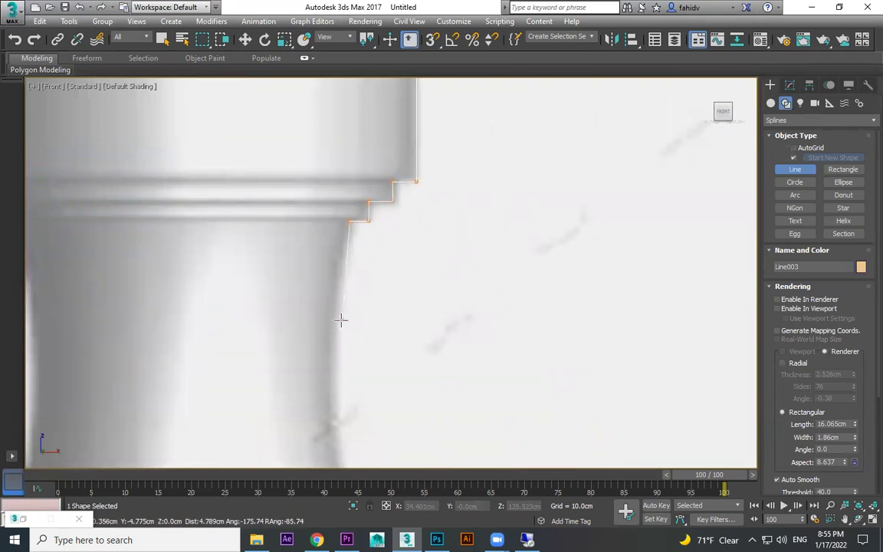
# Trace the rook outline down the concave body, around the collar ring and out to the base bulge's widest point.
pyautogui.moveTo(349, 412); pyautogui.dragTo(308, 214, button='middle')
pyautogui.click(293, 244)
pyautogui.click(329, 360)
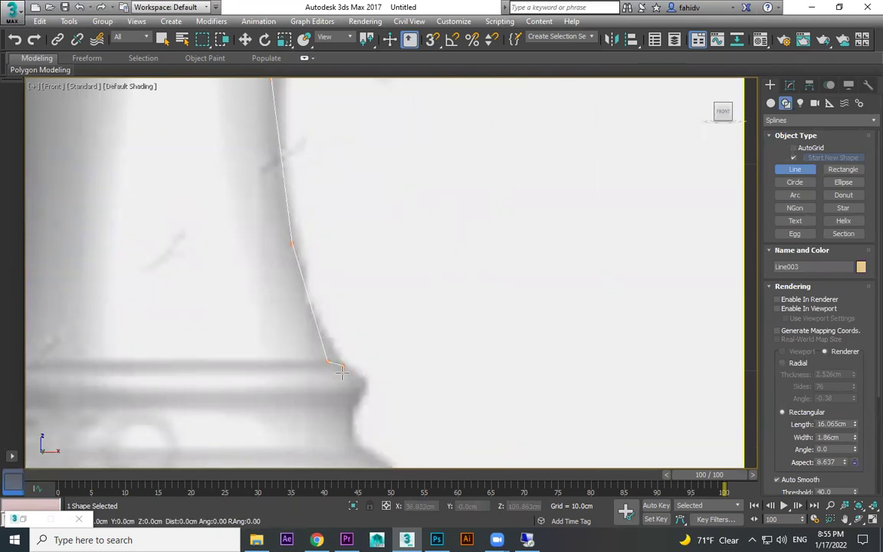
pyautogui.click(368, 389)
pyautogui.moveTo(369, 388); pyautogui.dragTo(367, 265, button='middle')
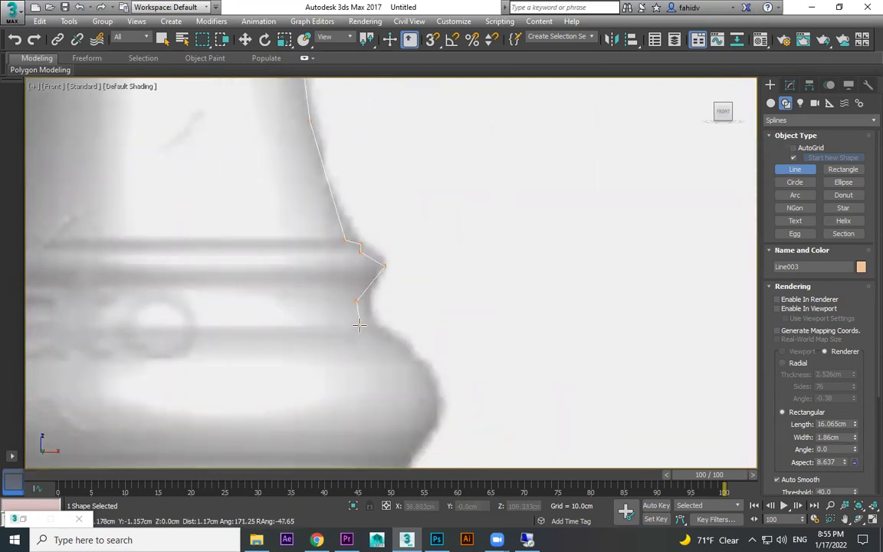
pyautogui.click(438, 389)
# Complete the rook outline around the lower base and straight along the bottom to the centre, and finish the line.
pyautogui.moveTo(438, 389); pyautogui.dragTo(418, 88, button='middle')
pyautogui.click(376, 212)
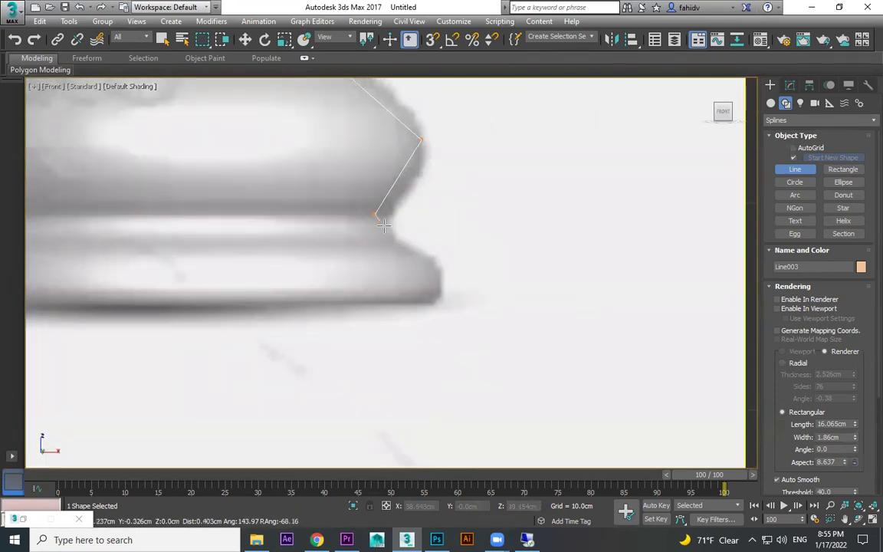
pyautogui.click(440, 280)
pyautogui.click(436, 306)
pyautogui.scroll(-3, 254, 313)
pyautogui.keyDown('shift'); pyautogui.click(182, 314); pyautogui.keyUp('shift')
pyautogui.rightClick(182, 313)
# Fillet the rook profile's vertices around the base bulge and foot at vertex level.
pyautogui.click(793, 84)
pyautogui.click(771, 137)
pyautogui.click(794, 147)
pyautogui.scroll(-5, 817, 414)
pyautogui.scroll(-5, 817, 414)
pyautogui.click(795, 424)
pyautogui.moveTo(365, 324); pyautogui.dragTo(296, 159)
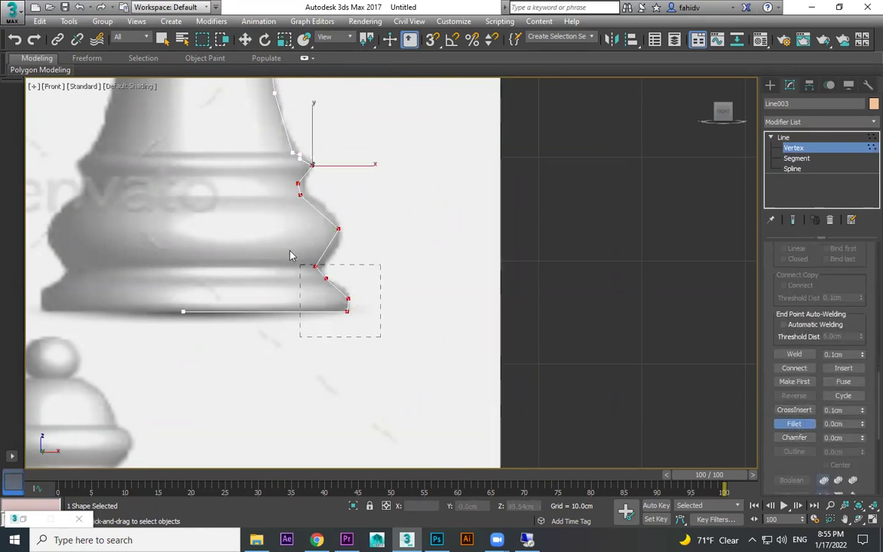
pyautogui.moveTo(289, 250); pyautogui.dragTo(372, 252)
pyautogui.rightClick(340, 228)
# Fillet the vertices of the rook profile's collar ring and the transition above the base, undoing one misplaced change.
pyautogui.moveTo(322, 211); pyautogui.dragTo(394, 257, button='middle')
pyautogui.scroll(2, 394, 257)
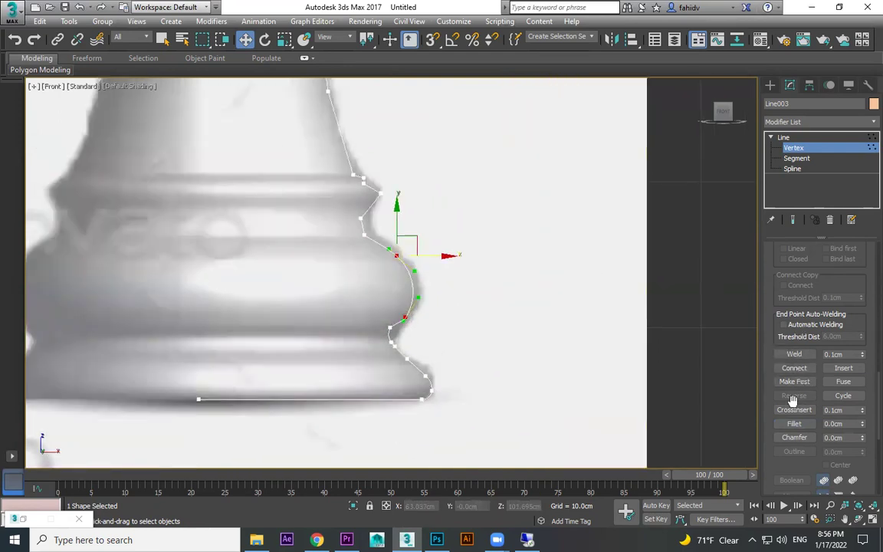
pyautogui.click(795, 424)
pyautogui.moveTo(439, 155); pyautogui.dragTo(472, 209, button='middle')
pyautogui.moveTo(470, 207); pyautogui.dragTo(409, 170)
pyautogui.moveTo(398, 146); pyautogui.dragTo(409, 208, button='middle')
pyautogui.hotkey('ctrl', 'z')
pyautogui.moveTo(422, 306); pyautogui.dragTo(421, 295)
pyautogui.moveTo(406, 328); pyautogui.dragTo(408, 302)
pyautogui.moveTo(394, 181); pyautogui.dragTo(408, 222, button='middle')
pyautogui.click(393, 186)
pyautogui.moveTo(395, 184); pyautogui.dragTo(391, 263, button='middle')
pyautogui.moveTo(373, 251); pyautogui.dragTo(380, 236)
pyautogui.moveTo(401, 204); pyautogui.dragTo(407, 288, button='middle')
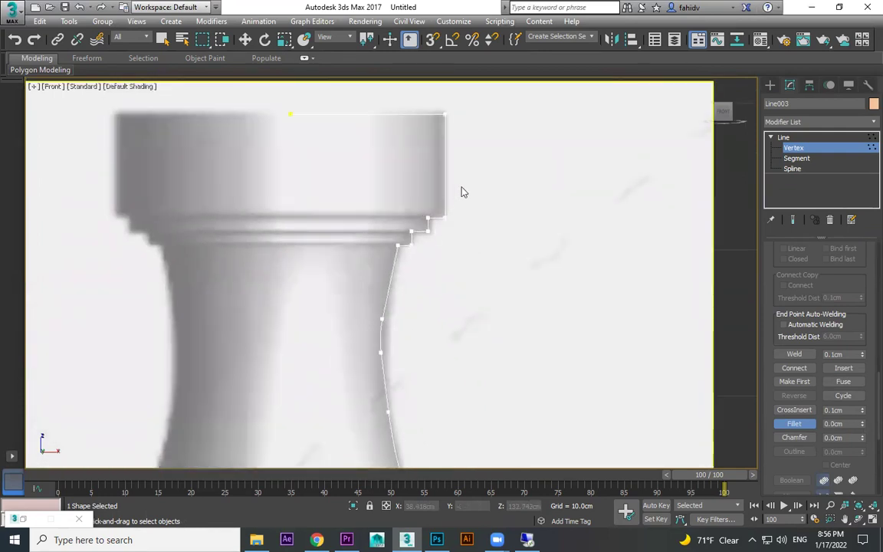
# Fillet the vertices of the stepped ledges under the crown and the crown's top outer corner.
pyautogui.moveTo(463, 189); pyautogui.dragTo(380, 230)
pyautogui.scroll(3, 414, 253)
pyautogui.moveTo(495, 90); pyautogui.dragTo(481, 233, button='middle')
pyautogui.scroll(-2, 480, 228)
pyautogui.moveTo(491, 141); pyautogui.dragTo(470, 141)
pyautogui.moveTo(497, 209); pyautogui.dragTo(515, 220, button='middle')
pyautogui.scroll(-2, 520, 243)
pyautogui.scroll(-2, 514, 234)
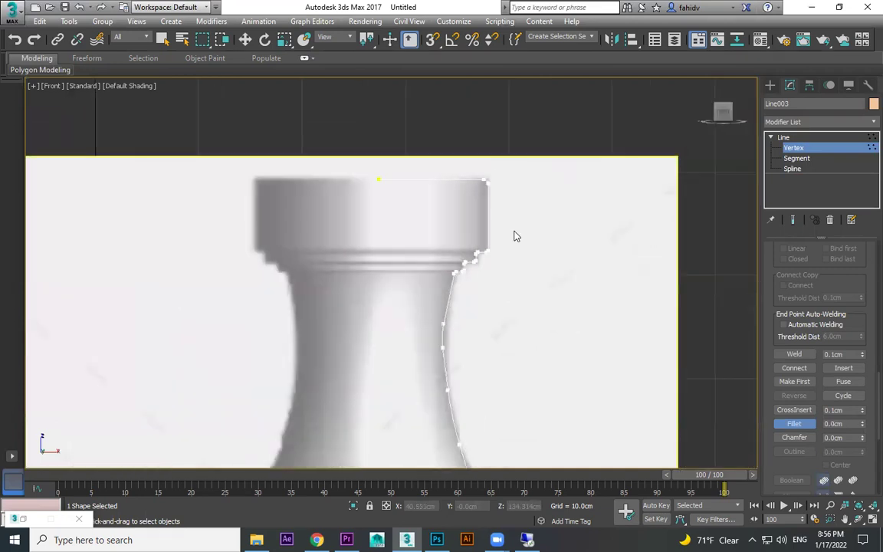
# Move the rook profile in the perspective view to about X 207 cm and Z 32 cm, beside the queen.
pyautogui.press('p')
pyautogui.click(769, 86)
pyautogui.press('w')
pyautogui.keyDown('alt'); pyautogui.moveTo(539, 255); pyautogui.dragTo(464, 255, button='middle'); pyautogui.keyUp('alt')
pyautogui.scroll(2, 514, 249)
pyautogui.moveTo(517, 257); pyautogui.dragTo(649, 281)
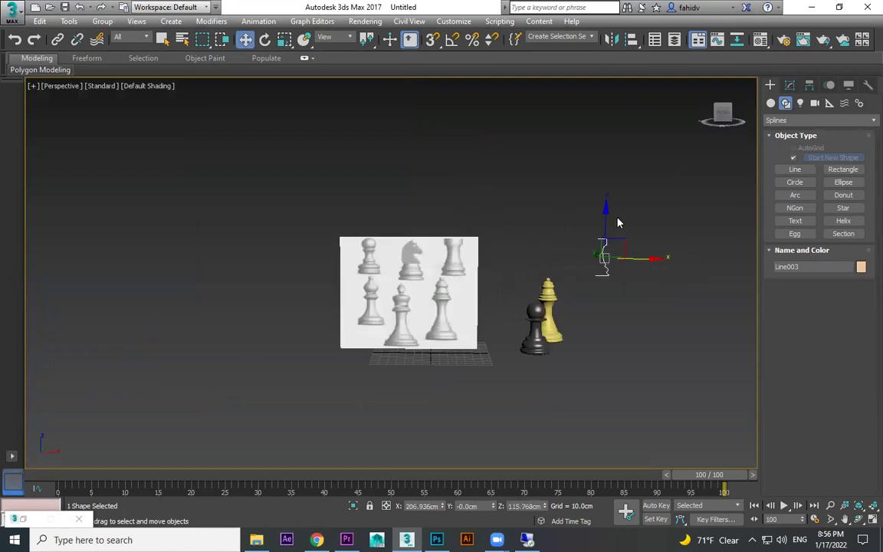
pyautogui.moveTo(605, 215); pyautogui.dragTo(605, 282)
# Apply a Lathe modifier to the rook profile and align its axis to Min.
pyautogui.click(790, 85)
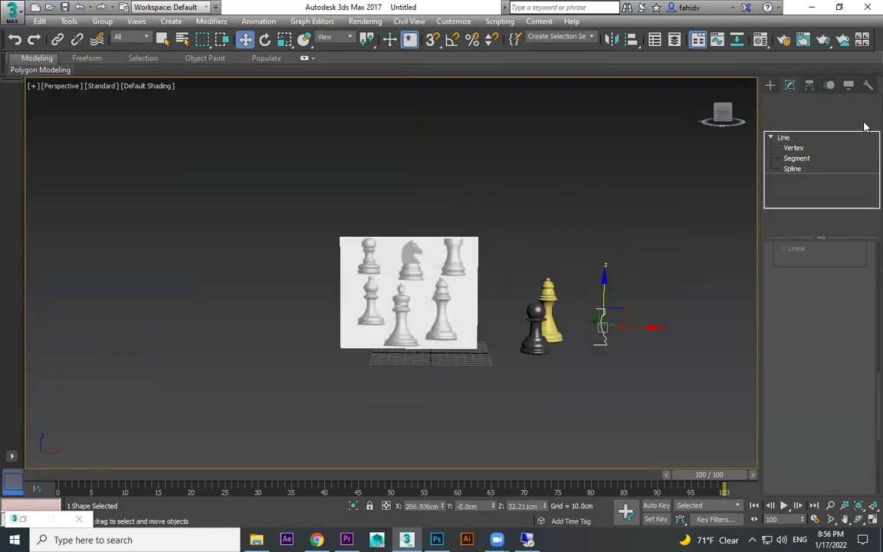
pyautogui.click(801, 122)
pyautogui.write('l')
pyautogui.click(798, 136)
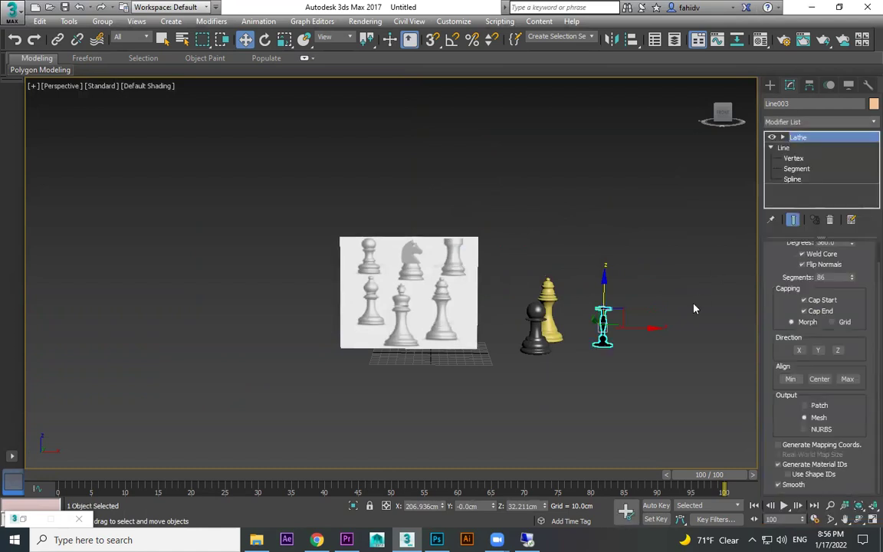
pyautogui.scroll(5, 675, 310)
pyautogui.click(790, 380)
pyautogui.scroll(5, 529, 320)
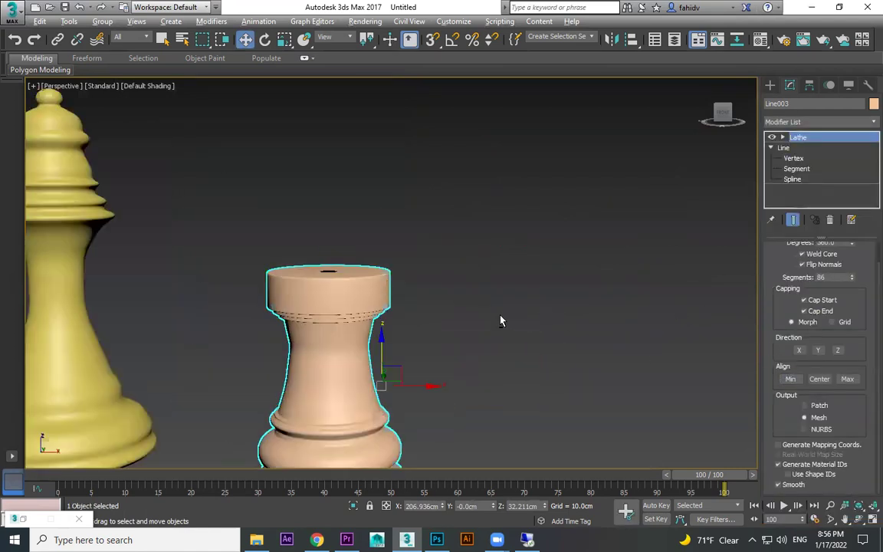
pyautogui.keyDown('alt'); pyautogui.moveTo(487, 318); pyautogui.dragTo(579, 284, button='middle'); pyautogui.keyUp('alt')
pyautogui.keyDown('alt'); pyautogui.moveTo(517, 299); pyautogui.dragTo(494, 300, button='middle'); pyautogui.keyUp('alt')
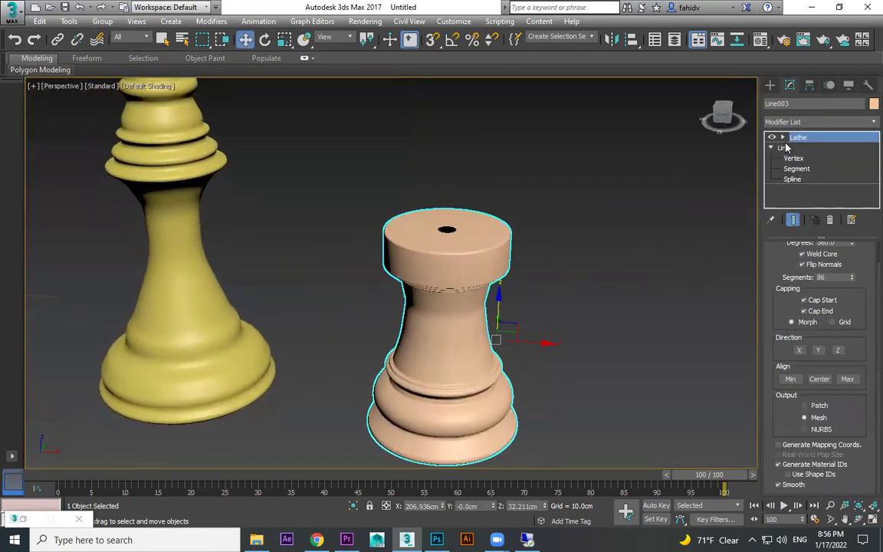
# Try to shift the rook's Lathe axis slightly along X, and undo the shift.
pyautogui.click(782, 138)
pyautogui.click(802, 148)
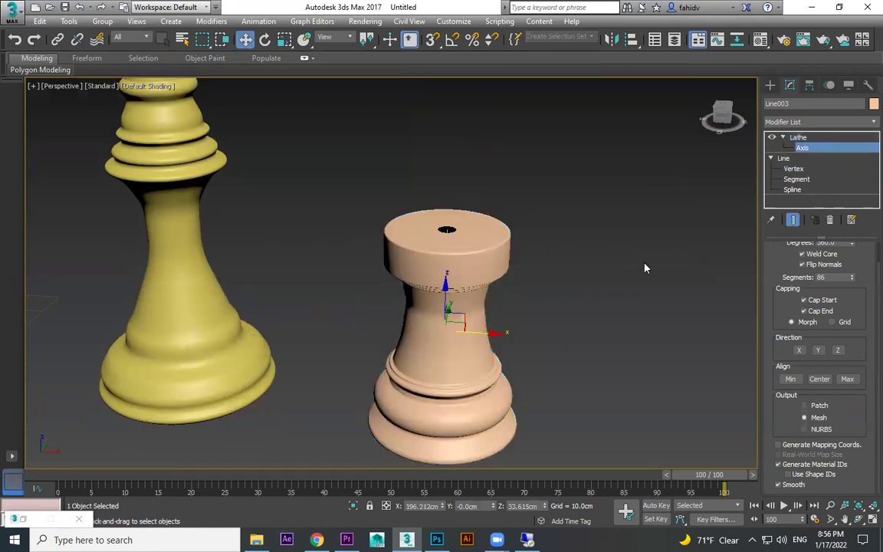
pyautogui.moveTo(495, 336); pyautogui.dragTo(499, 335)
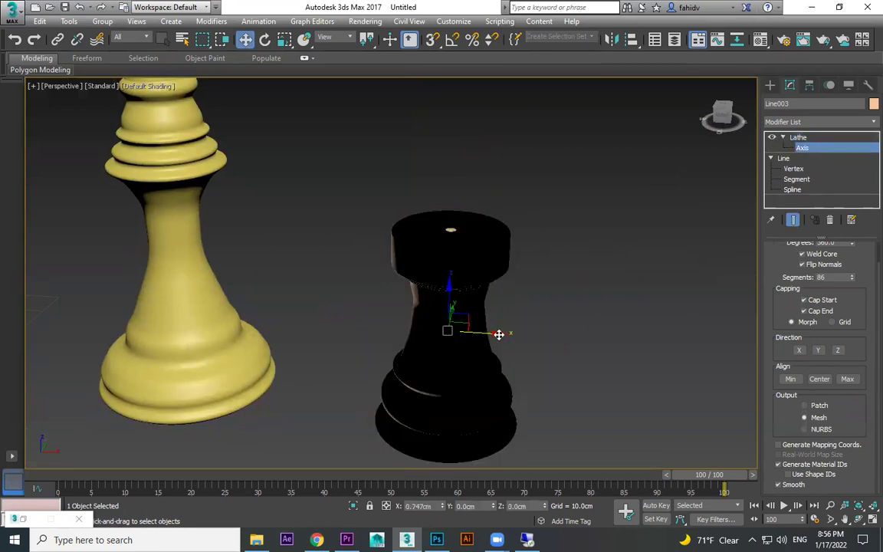
pyautogui.hotkey('ctrl', 'z')
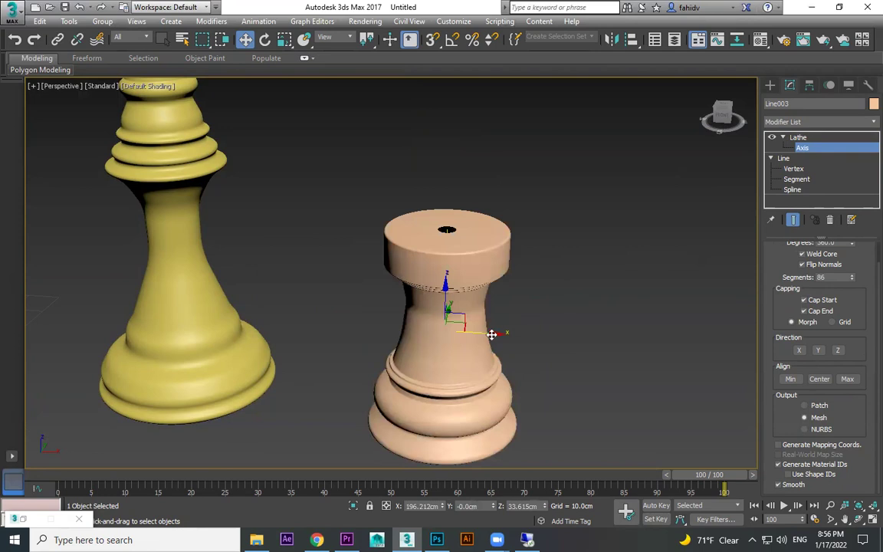
# Move the rook profile's top centre vertex along X to about 197.5 cm and return to the Lathe level.
pyautogui.click(794, 169)
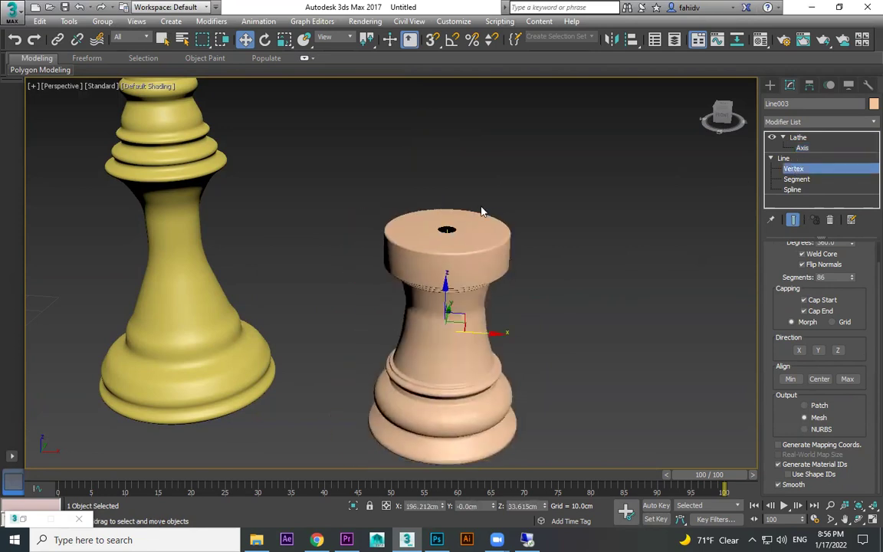
pyautogui.scroll(3, 411, 238)
pyautogui.click(444, 244)
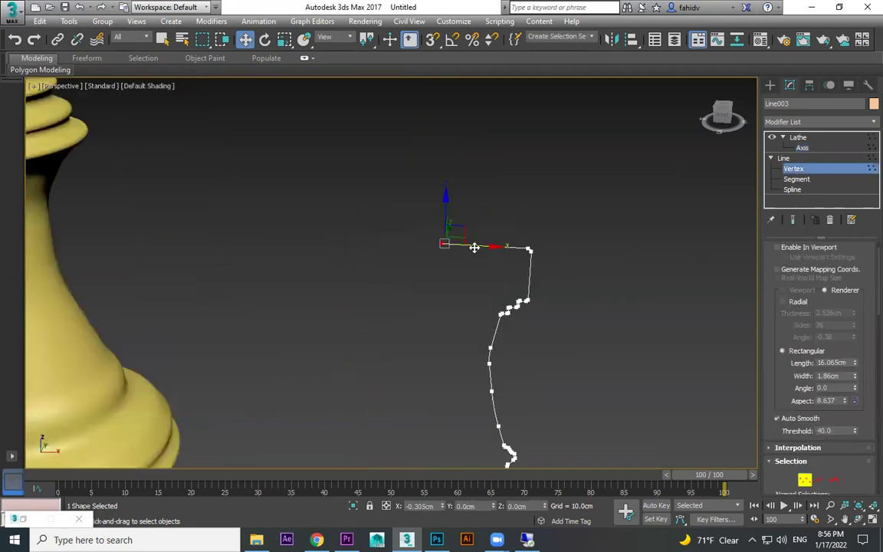
pyautogui.moveTo(474, 247); pyautogui.dragTo(469, 247)
pyautogui.click(799, 137)
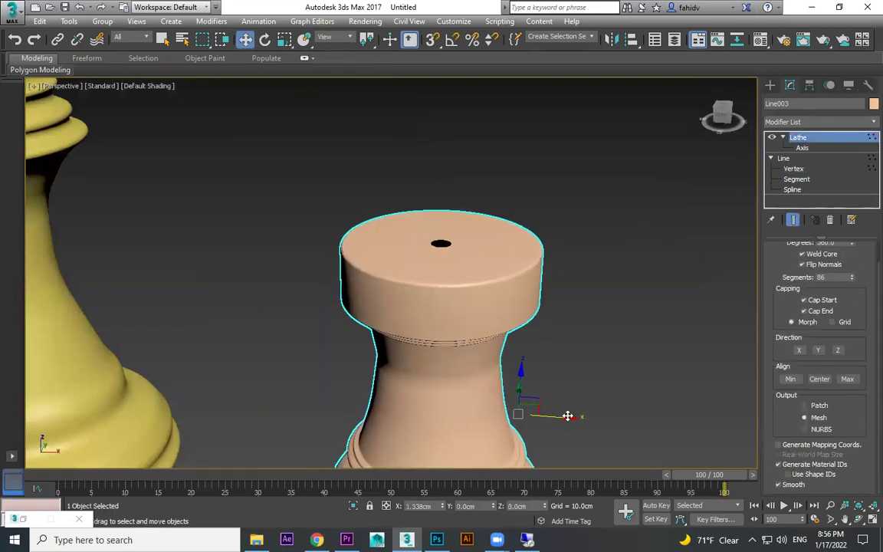
# Select the rook profile's top centre vertex in the front view and move it along X to about 200 cm.
pyautogui.click(785, 169)
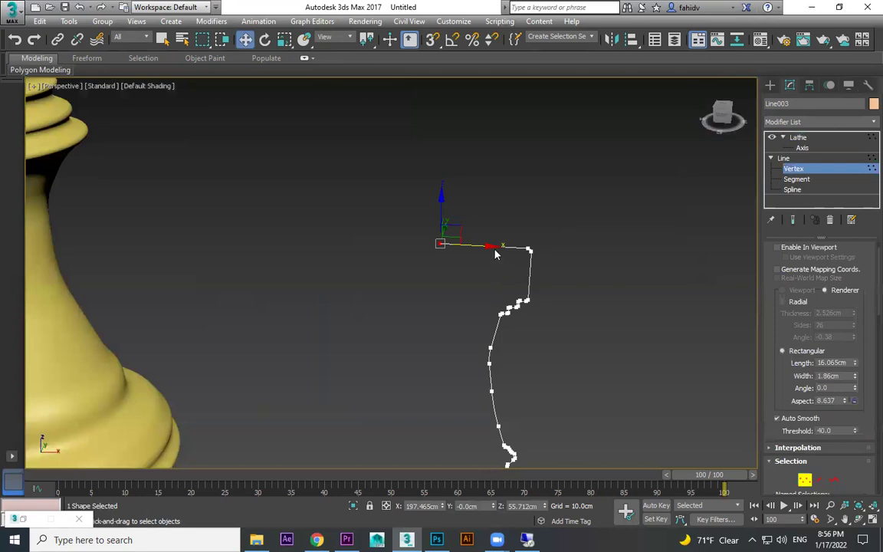
pyautogui.press('l')
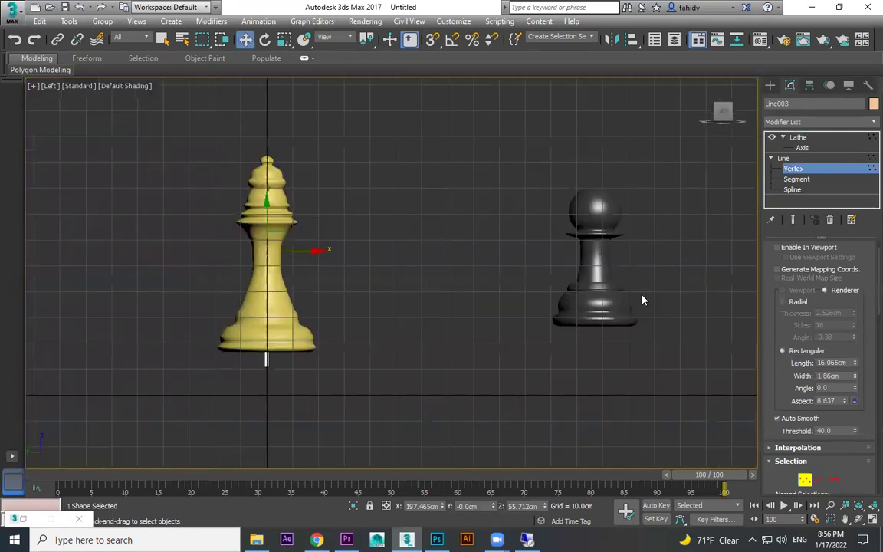
pyautogui.press('f')
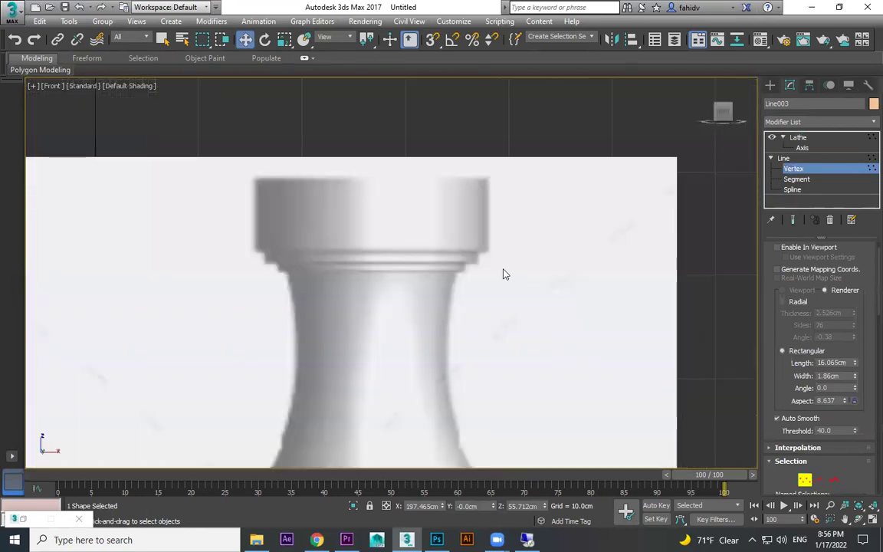
pyautogui.scroll(-10, 670, 315)
pyautogui.scroll(10, 566, 321)
pyautogui.moveTo(665, 130); pyautogui.dragTo(584, 280, button='middle')
pyautogui.scroll(-4, 586, 251)
pyautogui.moveTo(660, 132); pyautogui.dragTo(540, 304)
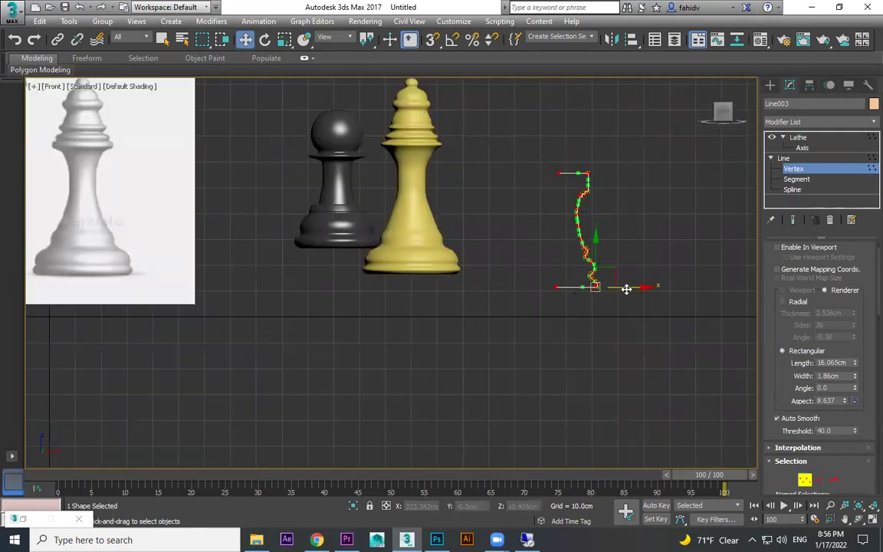
pyautogui.moveTo(629, 288); pyautogui.dragTo(678, 261)
pyautogui.scroll(4, 578, 286)
pyautogui.moveTo(583, 189); pyautogui.dragTo(583, 339, button='middle')
pyautogui.scroll(4, 563, 186)
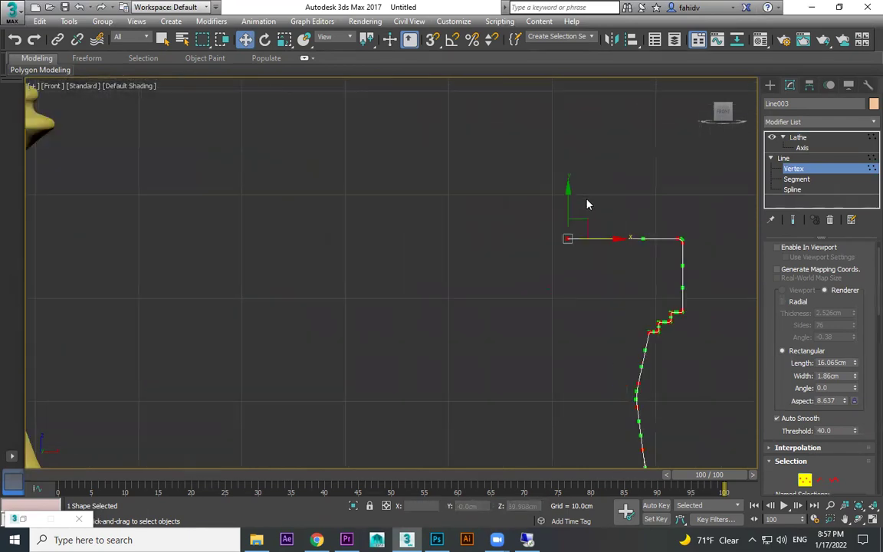
pyautogui.moveTo(540, 210); pyautogui.dragTo(604, 247)
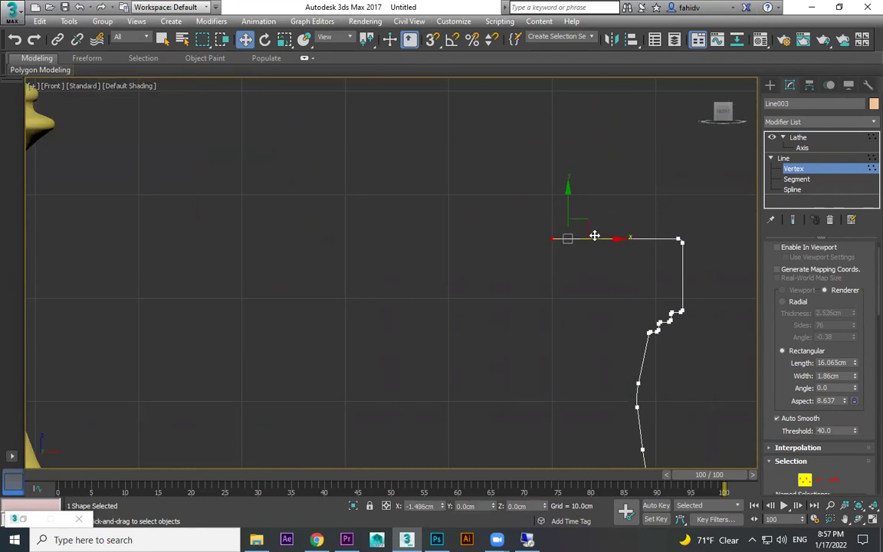
# Return to the Lathe result in perspective and examine the opening in the rook's top in wireframe and shaded display.
pyautogui.scroll(-3, 595, 253)
pyautogui.press('p')
pyautogui.scroll(-4, 613, 245)
pyautogui.press('F3')
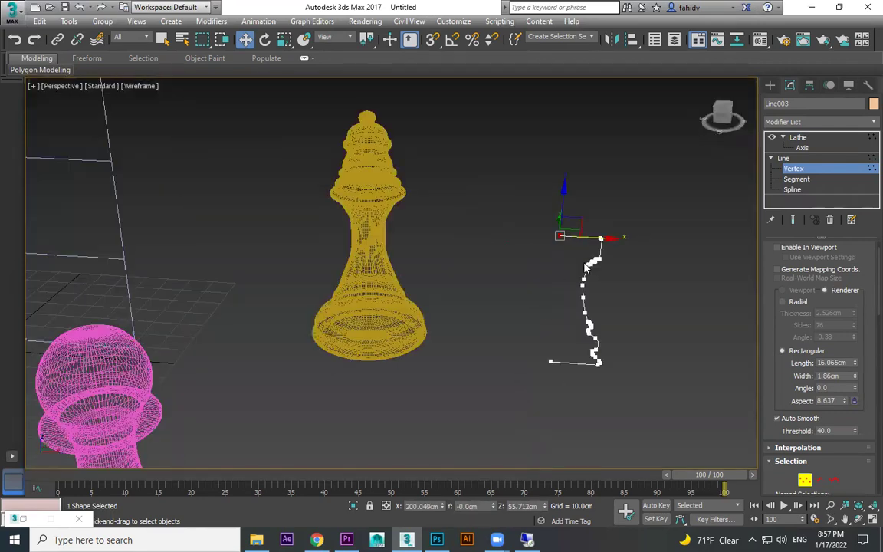
pyautogui.scroll(2, 587, 264)
pyautogui.click(799, 137)
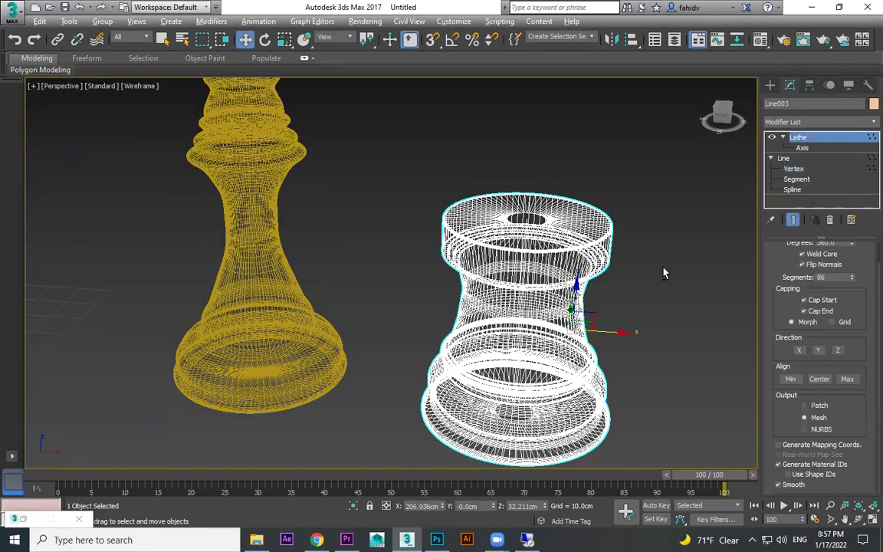
pyautogui.press('F3')
pyautogui.scroll(3, 613, 280)
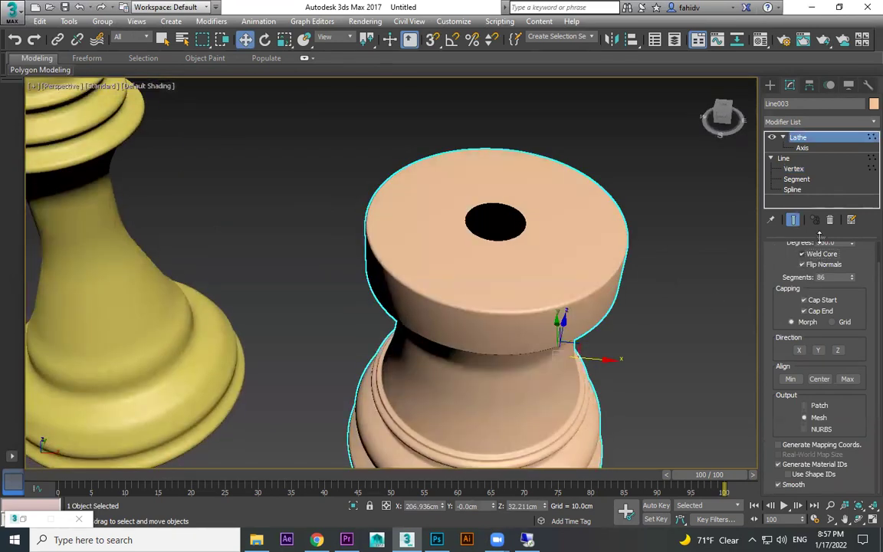
# Move the rook profile's top centre vertex slightly further along X and return to the Lathe level.
pyautogui.click(794, 168)
pyautogui.moveTo(572, 229); pyautogui.dragTo(576, 228)
pyautogui.click(799, 138)
pyautogui.click(802, 148)
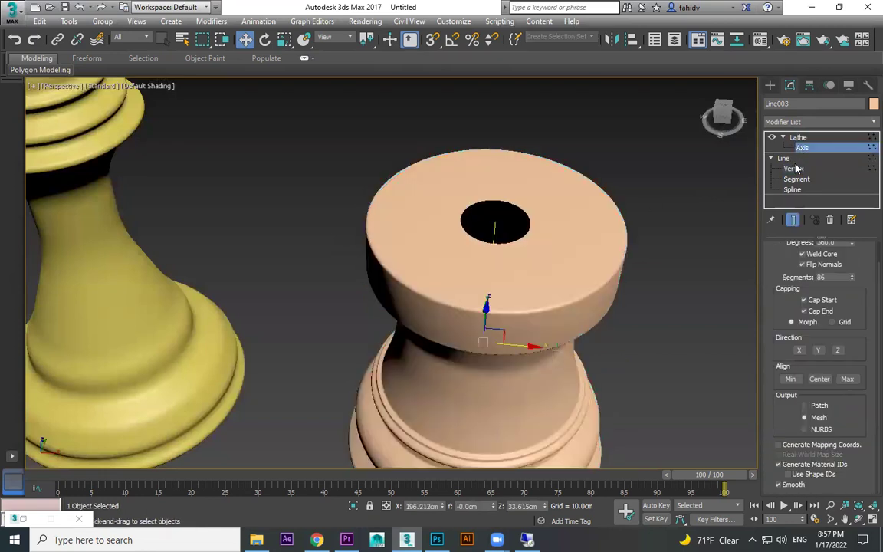
pyautogui.click(794, 168)
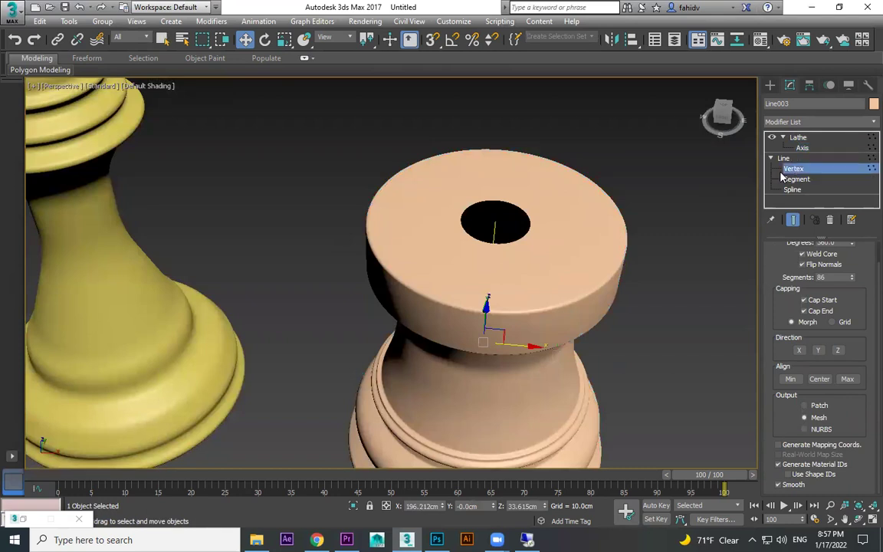
pyautogui.click(798, 137)
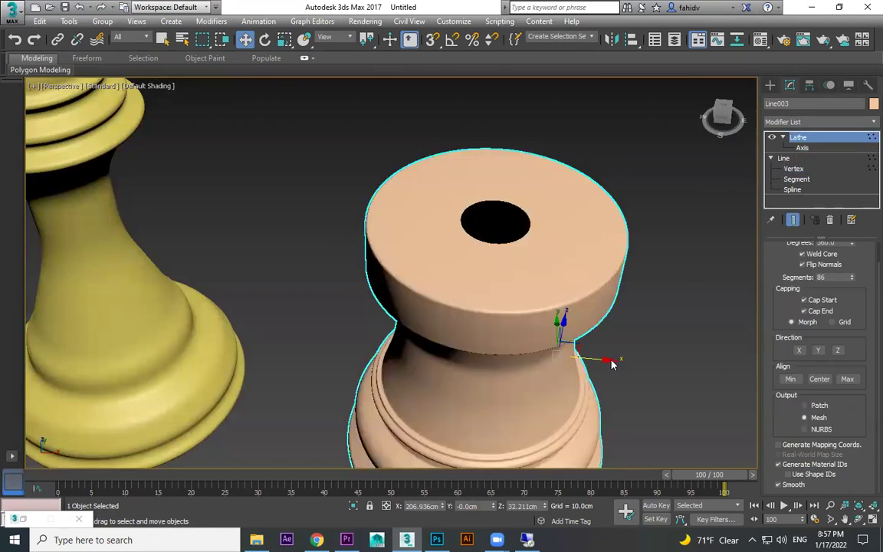
# Move the rook's Lathe axis along X to about 200 cm to shrink the hole in its top.
pyautogui.click(807, 148)
pyautogui.moveTo(532, 347); pyautogui.dragTo(563, 347)
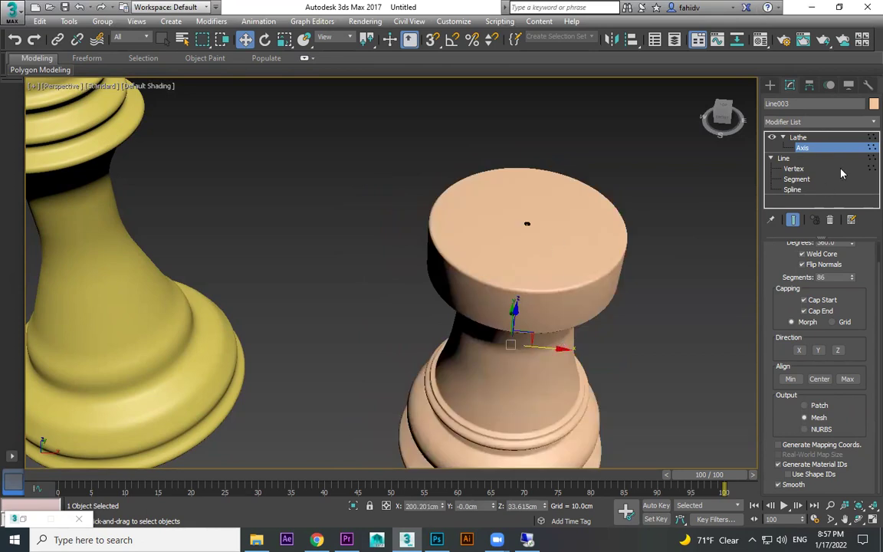
pyautogui.moveTo(667, 312)
pyautogui.keyDown('alt'); pyautogui.mouseDown(button='middle')
pyautogui.moveTo(664, 273)
pyautogui.moveTo(658, 300)
pyautogui.mouseUp(button='middle'); pyautogui.keyUp('alt')
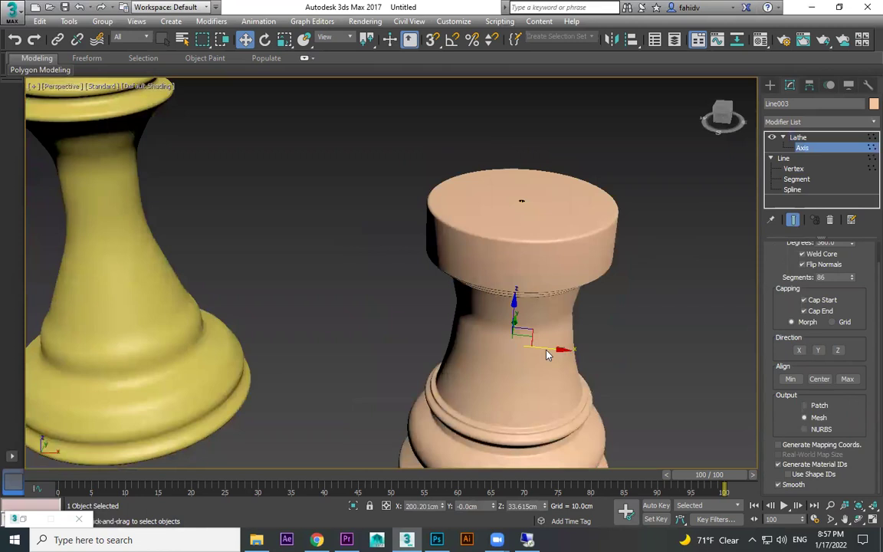
pyautogui.moveTo(546, 354); pyautogui.dragTo(560, 352)
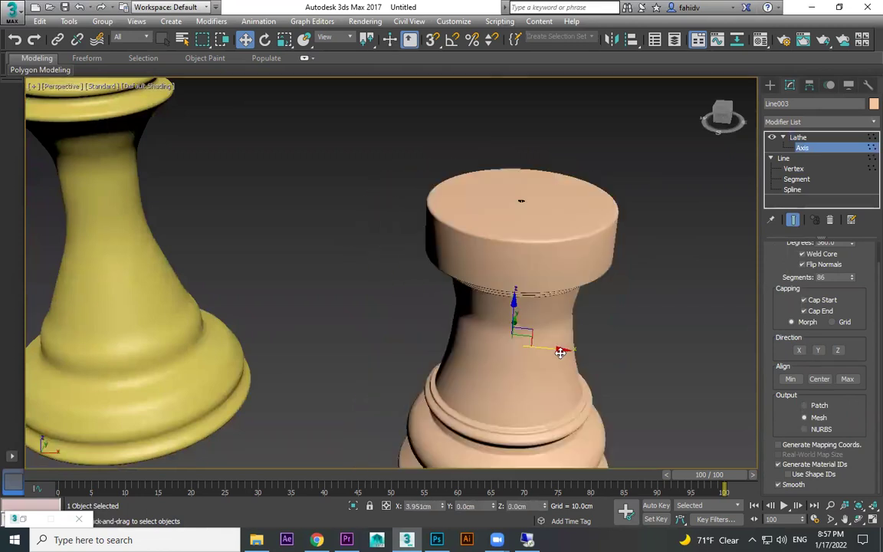
# Convert the lathed rook to an Editable Poly.
pyautogui.click(798, 138)
pyautogui.rightClick(592, 186)
pyautogui.moveTo(637, 322)
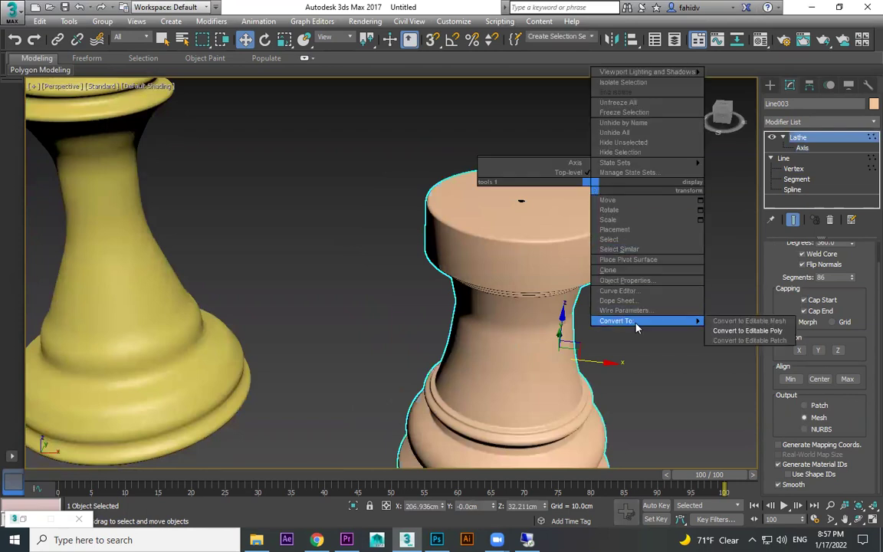
pyautogui.click(738, 331)
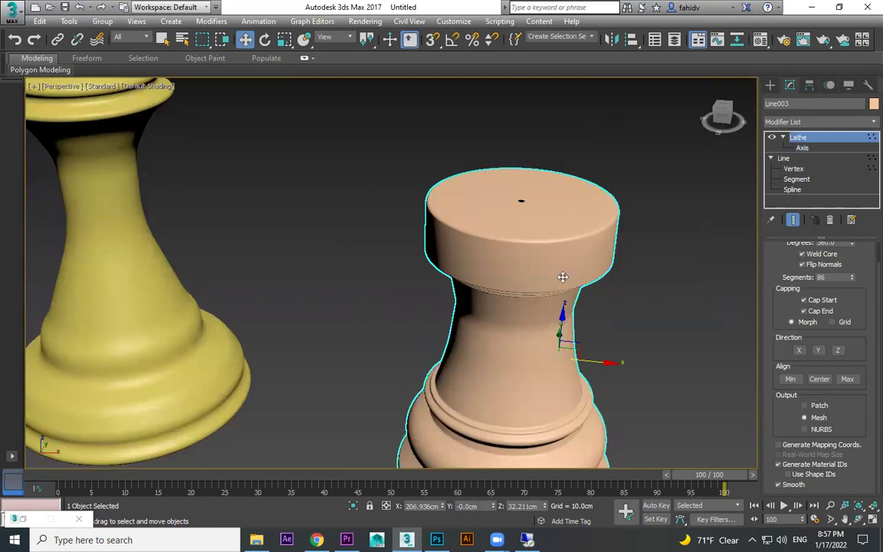
# Reduce the rook's Lathe segments to 20 and show the shaded model with its edges.
pyautogui.press('F3')
pyautogui.press('F3')
pyautogui.press('F3')
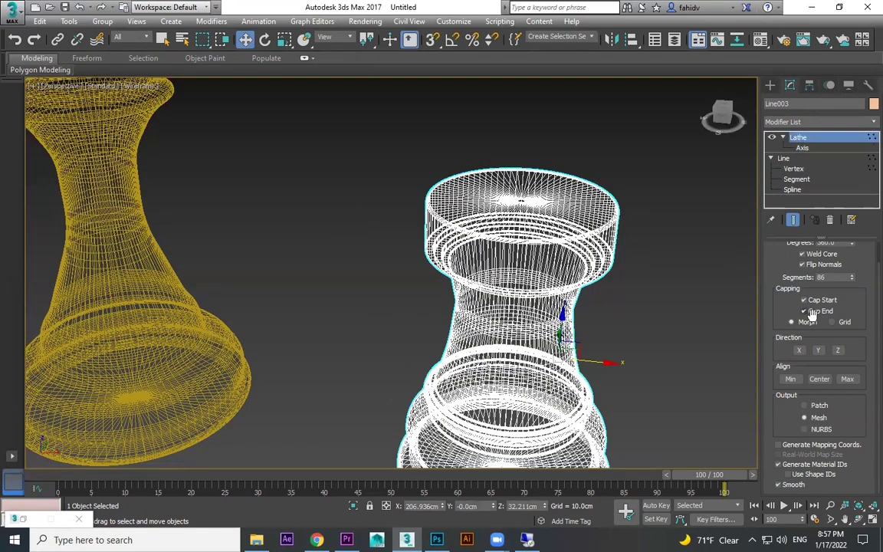
pyautogui.moveTo(851, 279); pyautogui.dragTo(847, 318)
pyautogui.press('F3')
pyautogui.keyDown('alt'); pyautogui.moveTo(643, 269); pyautogui.dragTo(723, 284, button='middle'); pyautogui.keyUp('alt')
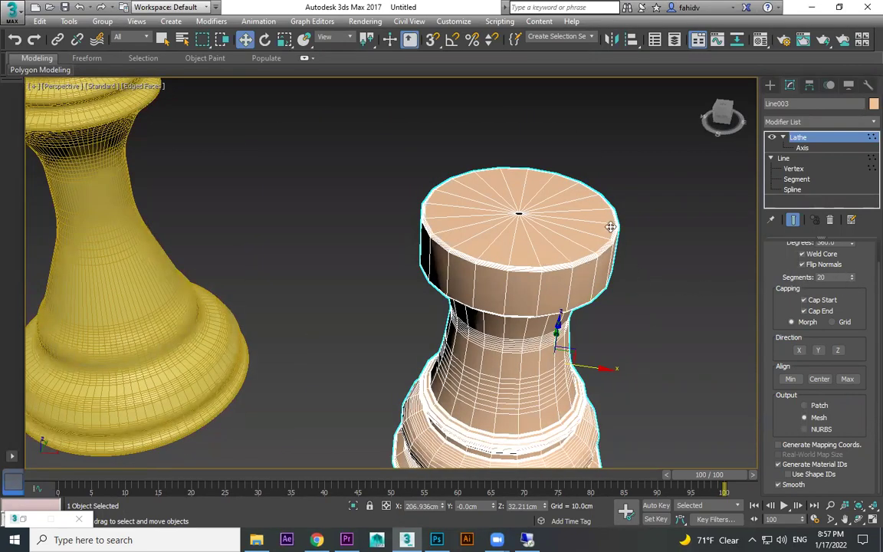
pyautogui.moveTo(693, 266)
pyautogui.keyDown('alt'); pyautogui.mouseDown(button='middle')
pyautogui.moveTo(660, 265)
pyautogui.moveTo(572, 223)
pyautogui.mouseUp(button='middle'); pyautogui.keyUp('alt')
# Examine the faceting on the rook's top face, rounded rim and neck with the reduced segments.
pyautogui.rightClick(566, 206)
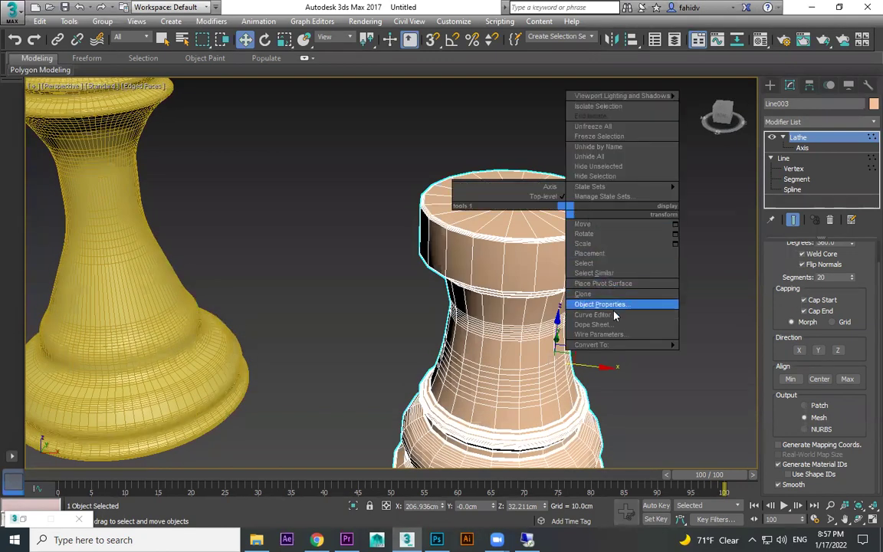
pyautogui.moveTo(621, 344)
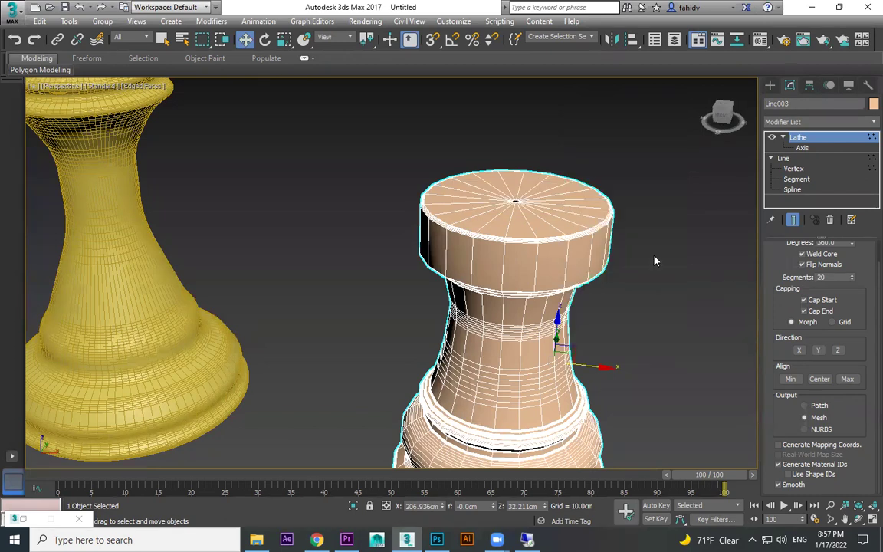
pyautogui.scroll(10, 606, 238)
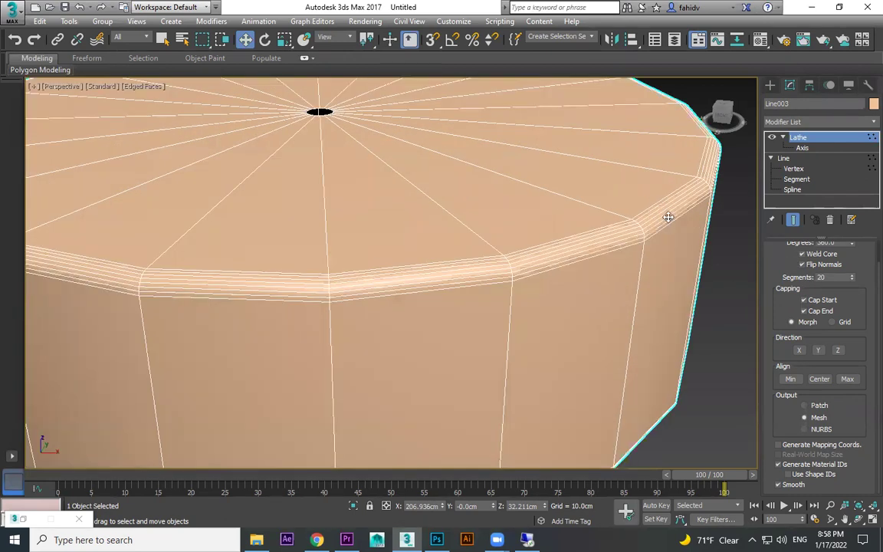
pyautogui.scroll(-5, 670, 236)
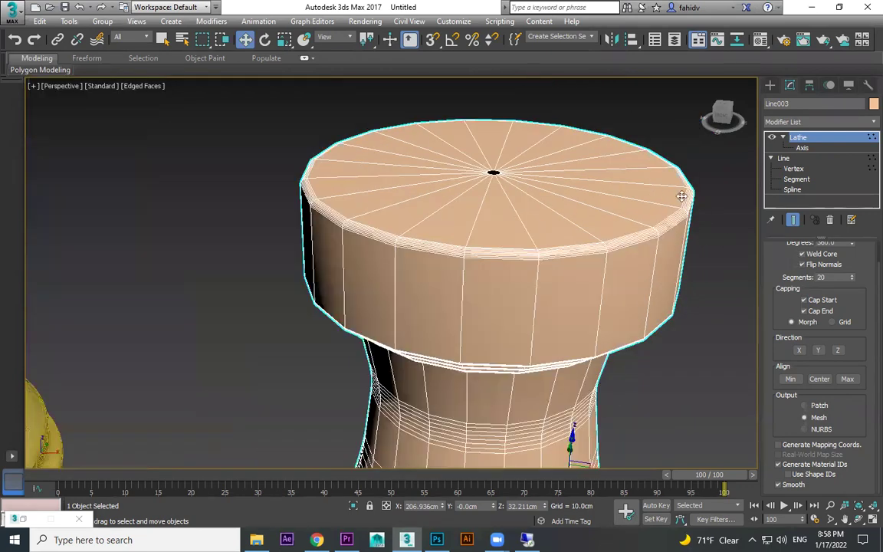
pyautogui.scroll(3, 667, 230)
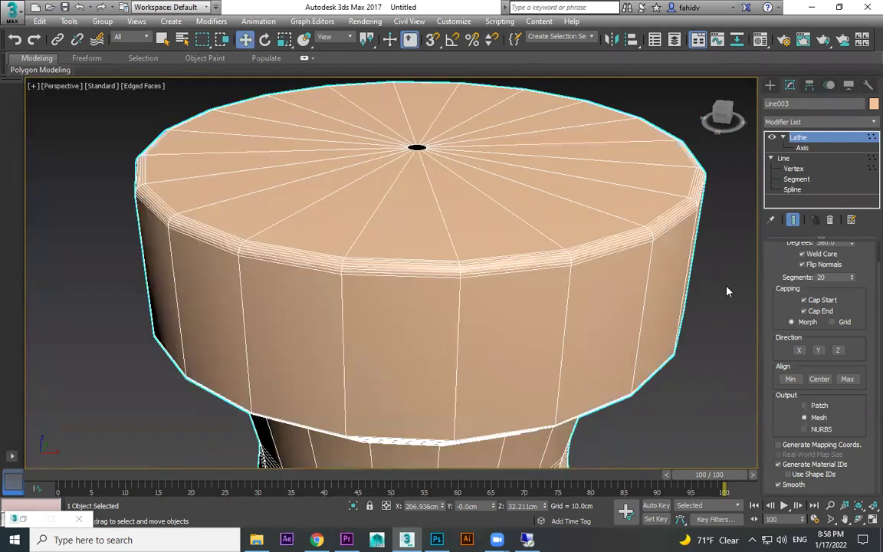
pyautogui.scroll(-2, 676, 295)
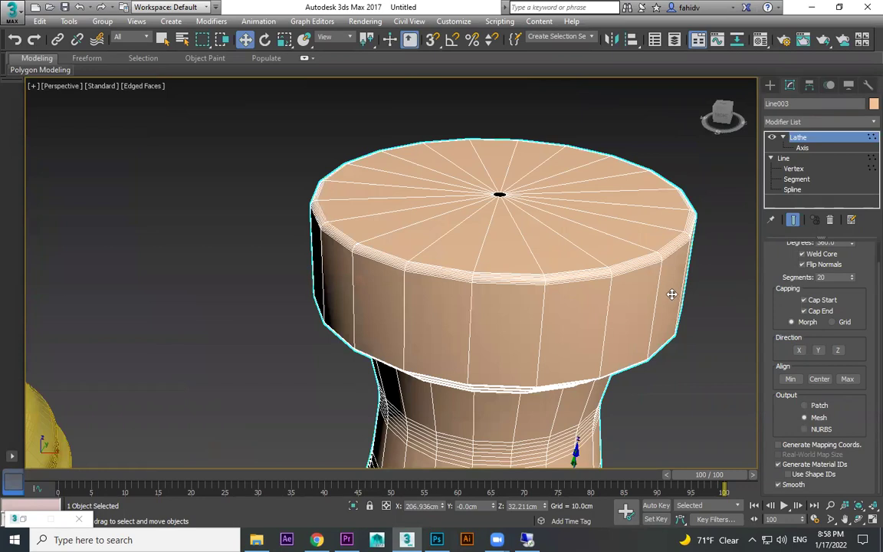
pyautogui.keyDown('alt'); pyautogui.moveTo(670, 297); pyautogui.dragTo(669, 267, button='middle'); pyautogui.keyUp('alt')
# Convert the 20-segment lathed rook to an Editable Poly.
pyautogui.moveTo(853, 278); pyautogui.dragTo(853, 275)
pyautogui.keyDown('alt'); pyautogui.moveTo(690, 287); pyautogui.dragTo(690, 304, button='middle'); pyautogui.keyUp('alt')
pyautogui.rightClick(658, 204)
pyautogui.moveTo(705, 340)
pyautogui.click(815, 348)
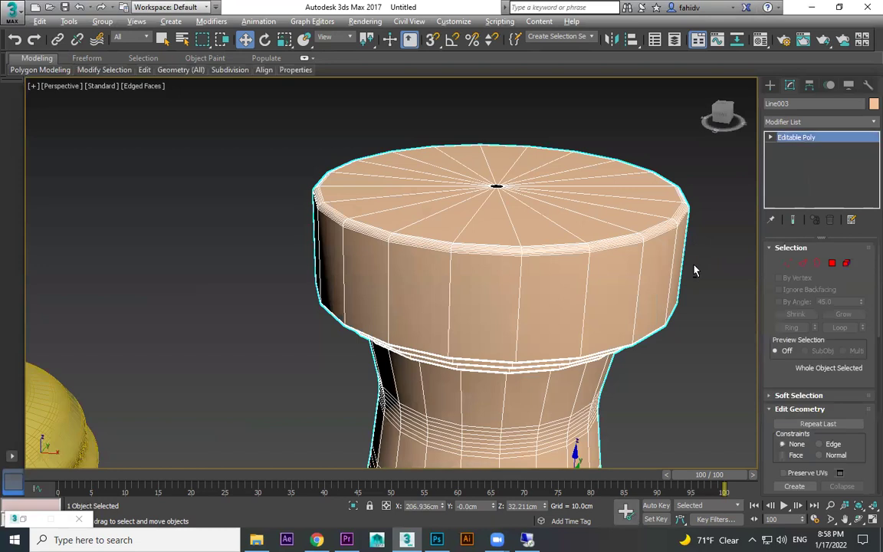
# Select the ring of 20 polygons on the rook's top face and inset them slightly to form a narrow border.
pyautogui.click(834, 264)
pyautogui.keyDown('alt'); pyautogui.moveTo(650, 262); pyautogui.dragTo(623, 289, button='middle'); pyautogui.keyUp('alt')
pyautogui.click(623, 289)
pyautogui.keyDown('shift'); pyautogui.click(640, 262); pyautogui.keyUp('shift')
pyautogui.scroll(-2, 839, 431)
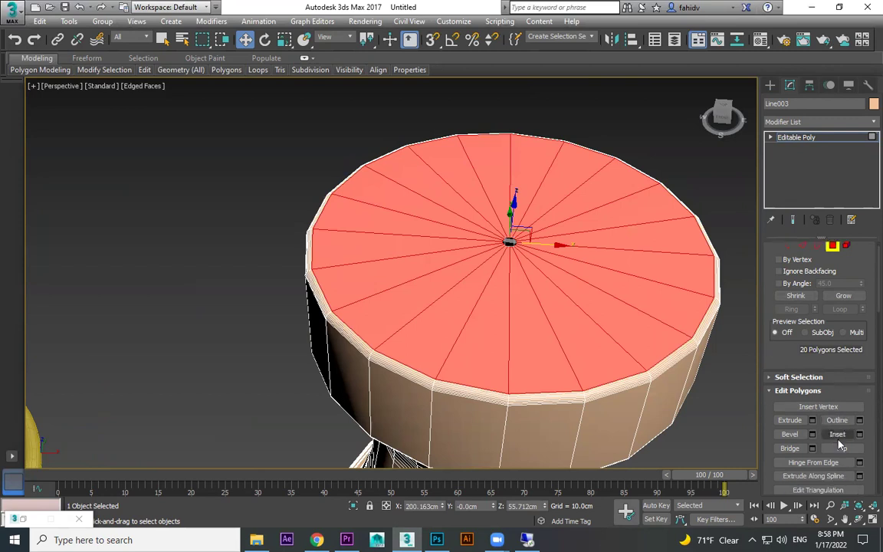
pyautogui.click(838, 416)
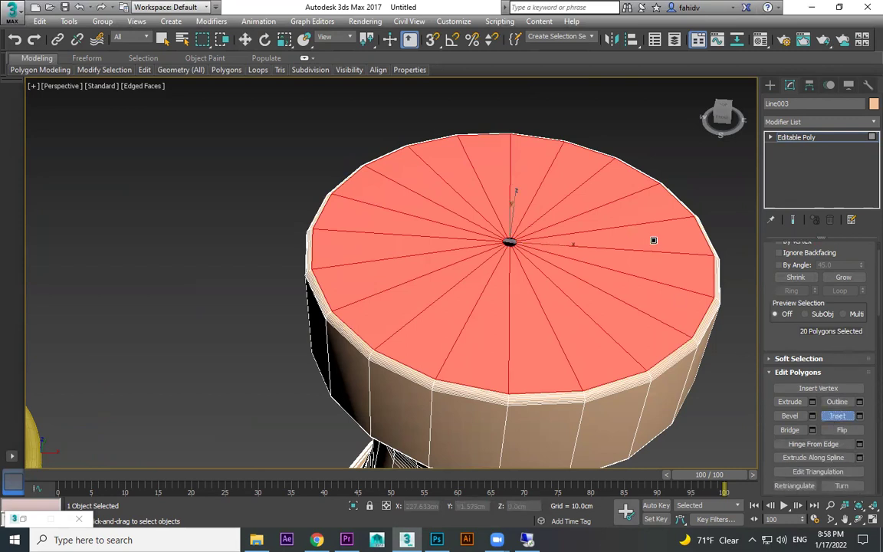
pyautogui.moveTo(653, 240); pyautogui.dragTo(653, 243)
# Select every second polygon of the narrow outer ring on the rook's top, ten in all.
pyautogui.click(676, 344)
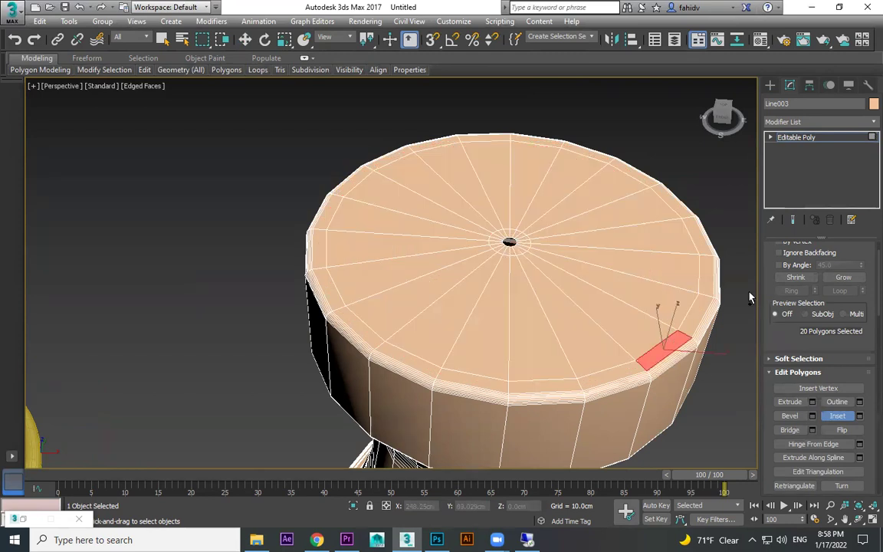
pyautogui.keyDown('ctrl'); pyautogui.click(709, 274); pyautogui.keyUp('ctrl')
pyautogui.keyDown('ctrl'); pyautogui.click(676, 209); pyautogui.keyUp('ctrl')
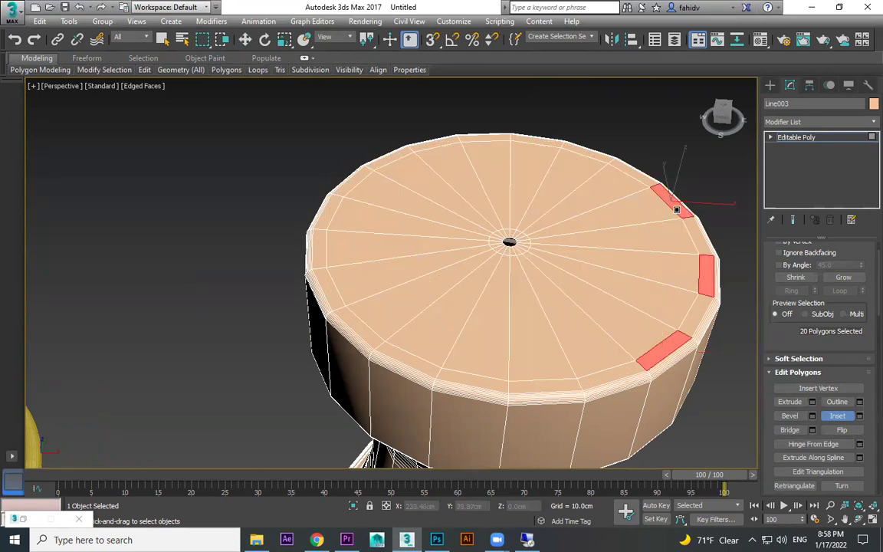
pyautogui.keyDown('ctrl'); pyautogui.click(603, 157); pyautogui.keyUp('ctrl')
pyautogui.keyDown('ctrl'); pyautogui.click(501, 139); pyautogui.keyUp('ctrl')
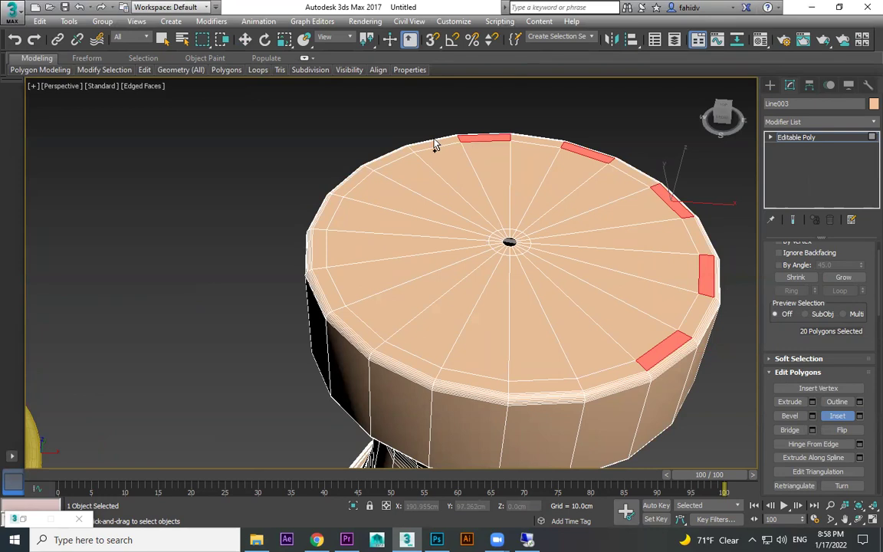
pyautogui.keyDown('ctrl'); pyautogui.click(398, 156); pyautogui.keyUp('ctrl')
pyautogui.keyDown('ctrl'); pyautogui.click(332, 213); pyautogui.keyUp('ctrl')
pyautogui.keyDown('ctrl'); pyautogui.click(330, 289); pyautogui.keyUp('ctrl')
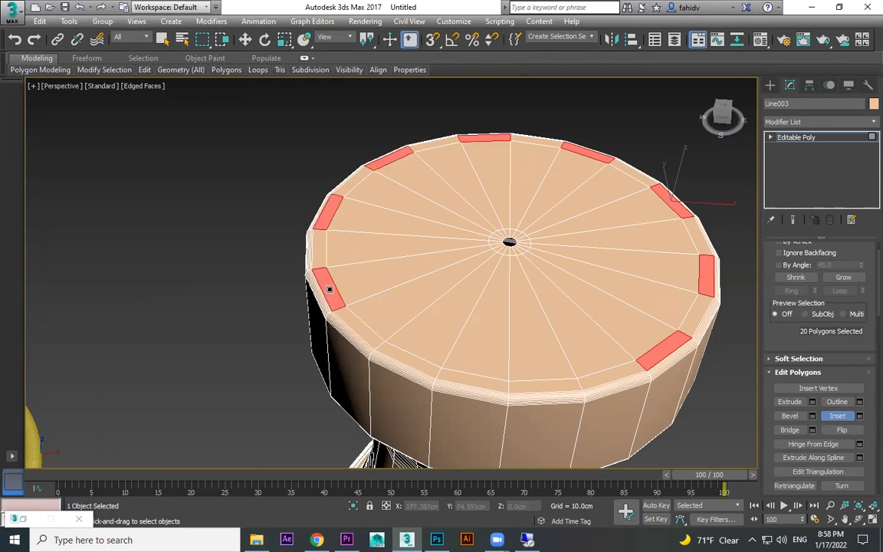
pyautogui.keyDown('ctrl'); pyautogui.click(402, 354); pyautogui.keyUp('ctrl')
pyautogui.keyDown('ctrl'); pyautogui.click(537, 384); pyautogui.keyUp('ctrl')
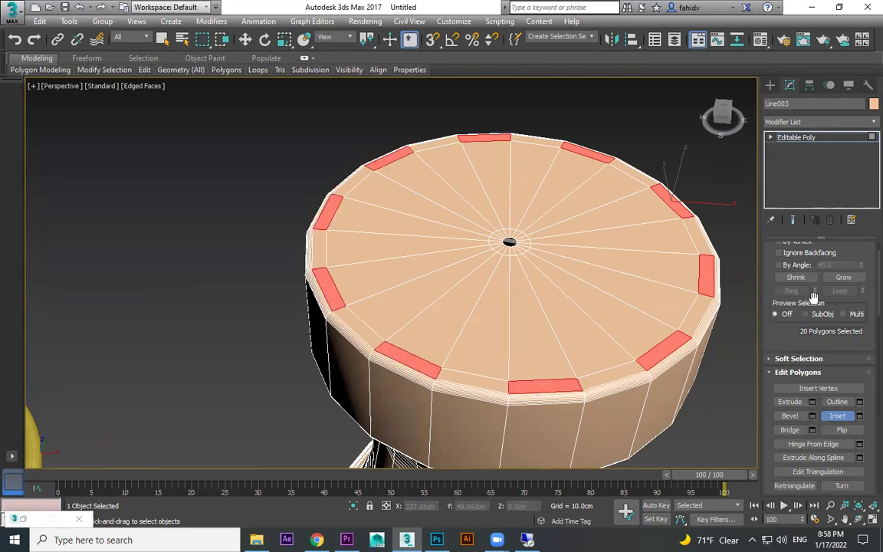
# Try a first upward extrusion of the ten alternating rim polygons, check it beside the other piece and undo it.
pyautogui.scroll(-4, 727, 349)
pyautogui.moveTo(704, 314); pyautogui.dragTo(476, 297, button='middle')
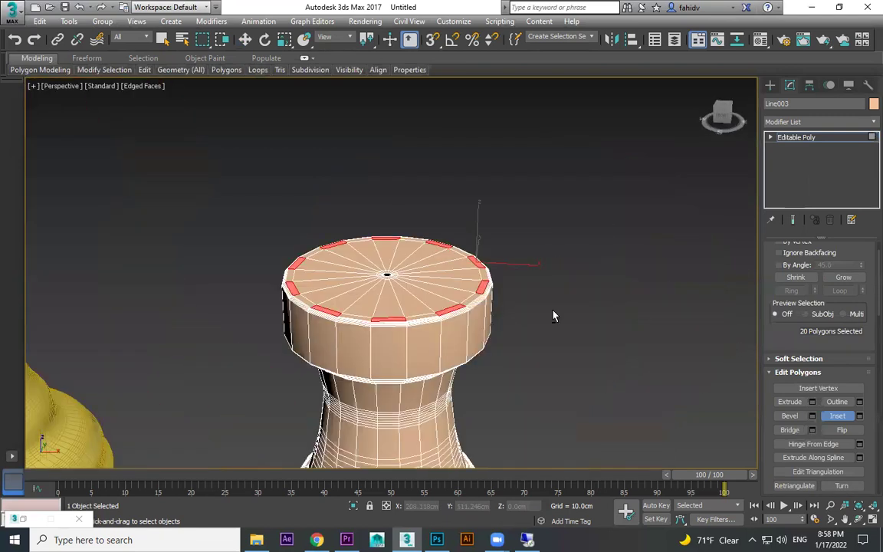
pyautogui.click(791, 403)
pyautogui.scroll(3, 497, 276)
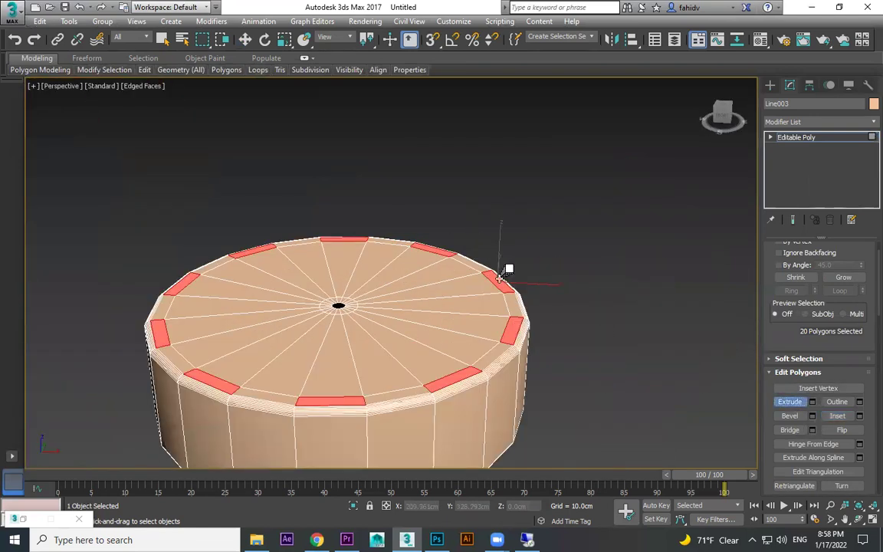
pyautogui.moveTo(500, 281); pyautogui.dragTo(508, 251)
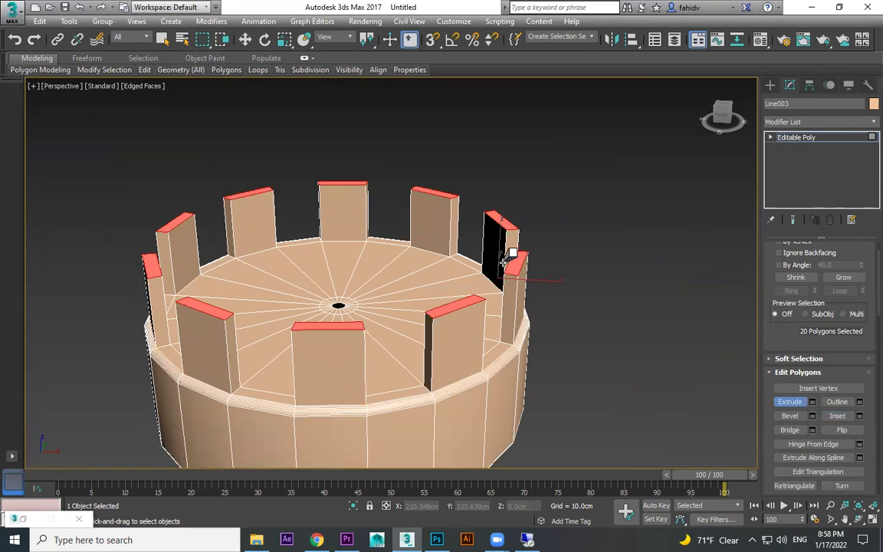
pyautogui.keyDown('alt'); pyautogui.moveTo(509, 251); pyautogui.dragTo(529, 269, button='middle'); pyautogui.keyUp('alt')
pyautogui.scroll(-5, 543, 317)
pyautogui.keyDown('alt'); pyautogui.moveTo(543, 316); pyautogui.dragTo(550, 321, button='middle'); pyautogui.keyUp('alt')
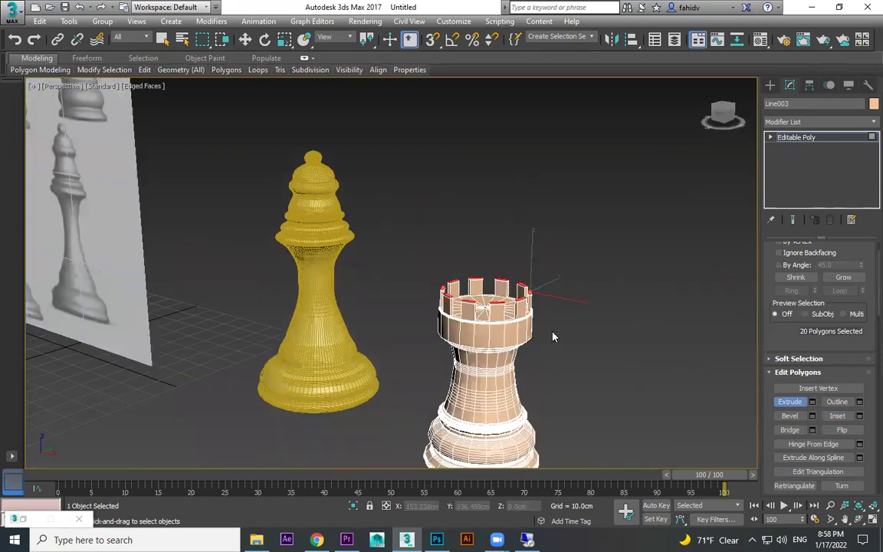
pyautogui.scroll(5, 552, 310)
pyautogui.keyDown('alt'); pyautogui.moveTo(509, 270); pyautogui.dragTo(475, 269, button='middle'); pyautogui.keyUp('alt')
pyautogui.hotkey('ctrl', 'z')
# Extrude the ten selected rim polygons upward to form the rook's battlements and deselect the rook.
pyautogui.scroll(3, 490, 263)
pyautogui.moveTo(500, 273); pyautogui.dragTo(510, 242)
pyautogui.press('r')
pyautogui.scroll(-3, 509, 242)
pyautogui.keyDown('alt'); pyautogui.moveTo(510, 242); pyautogui.dragTo(518, 209, button='middle'); pyautogui.keyUp('alt')
pyautogui.click(772, 87)
pyautogui.click(649, 258)
# Examine the finished pieces in shaded display and the remaining pieces in the reference image, including the knight's base.
pyautogui.scroll(-7, 613, 289)
pyautogui.moveTo(596, 306); pyautogui.dragTo(561, 290, button='middle')
pyautogui.press('F3')
pyautogui.press('F3')
pyautogui.scroll(6, 550, 282)
pyautogui.keyDown('alt'); pyautogui.moveTo(177, 181); pyautogui.dragTo(362, 216, button='middle'); pyautogui.keyUp('alt')
pyautogui.scroll(-4, 519, 313)
pyautogui.moveTo(397, 296); pyautogui.dragTo(489, 256, button='middle')
pyautogui.moveTo(431, 279); pyautogui.dragTo(400, 255, button='middle')
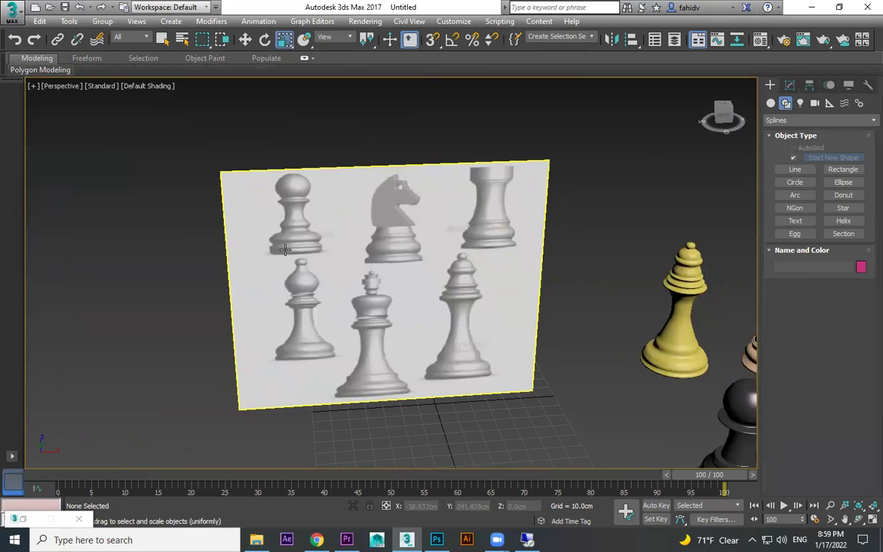
pyautogui.scroll(4, 404, 219)
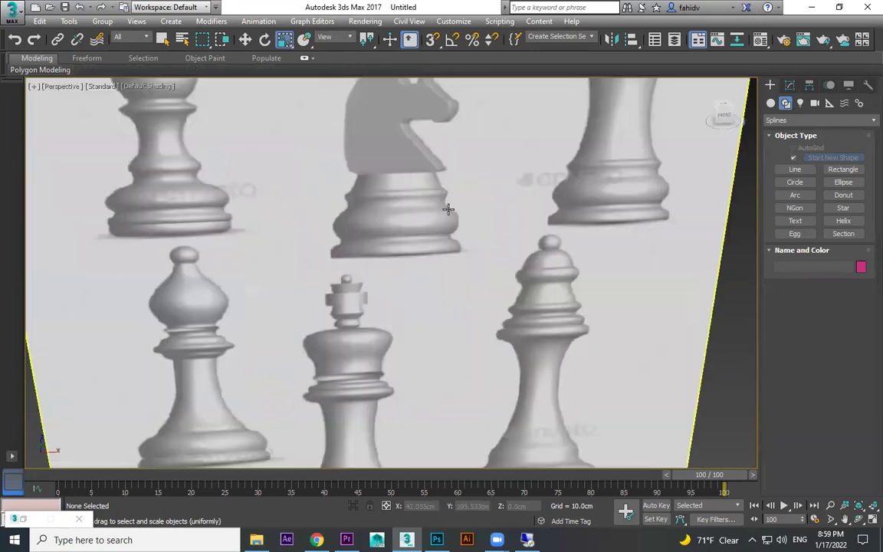
pyautogui.keyDown('alt'); pyautogui.moveTo(443, 201); pyautogui.dragTo(505, 246, button='middle'); pyautogui.keyUp('alt')
pyautogui.scroll(-6, 419, 141)
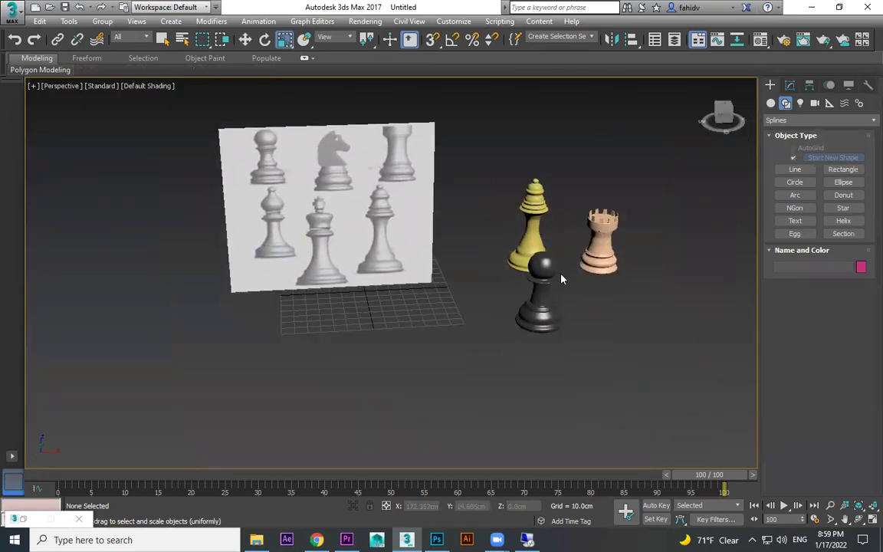
# Trace the right half of the knight's base in the front view with an open 12-point Line from top centre to bottom centre.
pyautogui.click(795, 168)
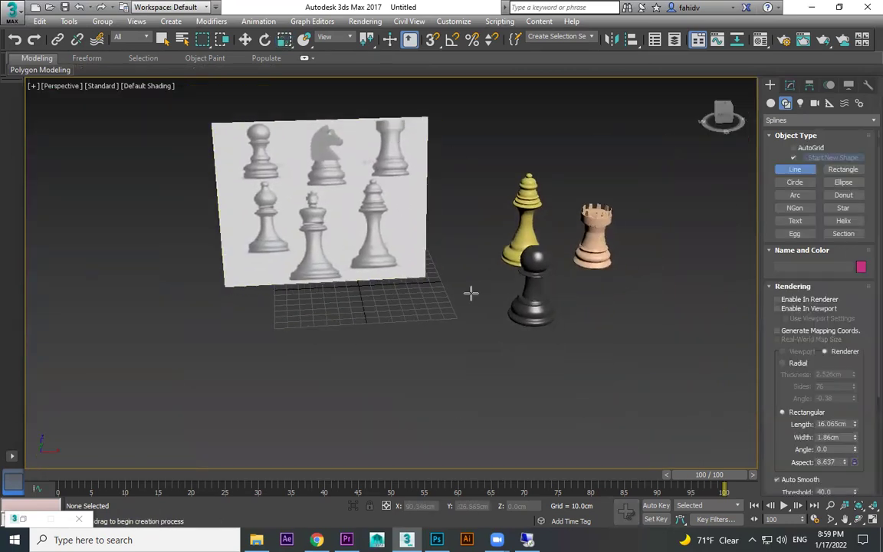
pyautogui.press('l')
pyautogui.scroll(4, 483, 307)
pyautogui.press('f')
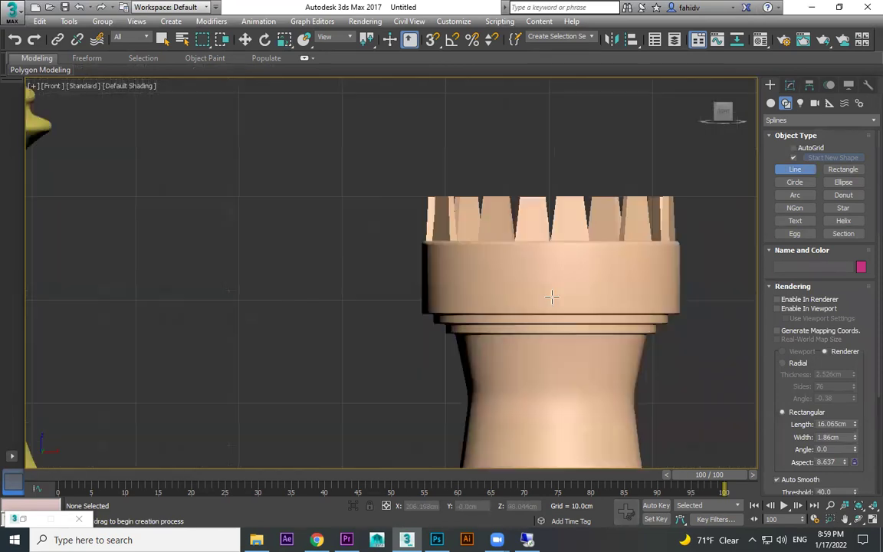
pyautogui.scroll(-6, 552, 296)
pyautogui.scroll(4, 383, 270)
pyautogui.scroll(5, 392, 201)
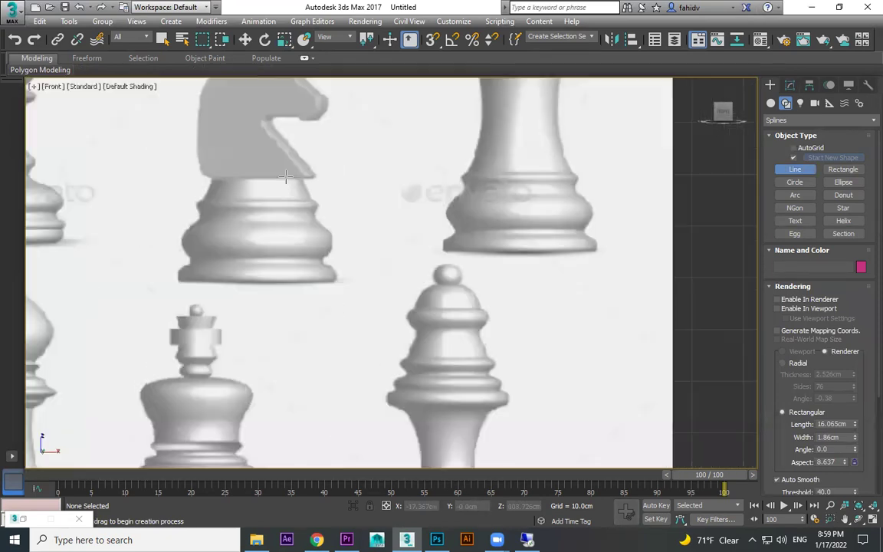
pyautogui.click(382, 209)
pyautogui.click(471, 209)
pyautogui.click(485, 249)
pyautogui.click(500, 262)
pyautogui.click(491, 274)
pyautogui.click(493, 293)
pyautogui.click(528, 314)
pyautogui.click(527, 351)
pyautogui.click(502, 375)
pyautogui.click(527, 387)
pyautogui.click(532, 412)
pyautogui.click(371, 414)
pyautogui.rightClick(423, 410)
# Move the knight base profile in perspective along X to about 121 cm, clear of the reference image.
pyautogui.click(789, 85)
pyautogui.moveTo(541, 266); pyautogui.dragTo(478, 254, button='middle')
pyautogui.press('w')
pyautogui.scroll(-8, 509, 277)
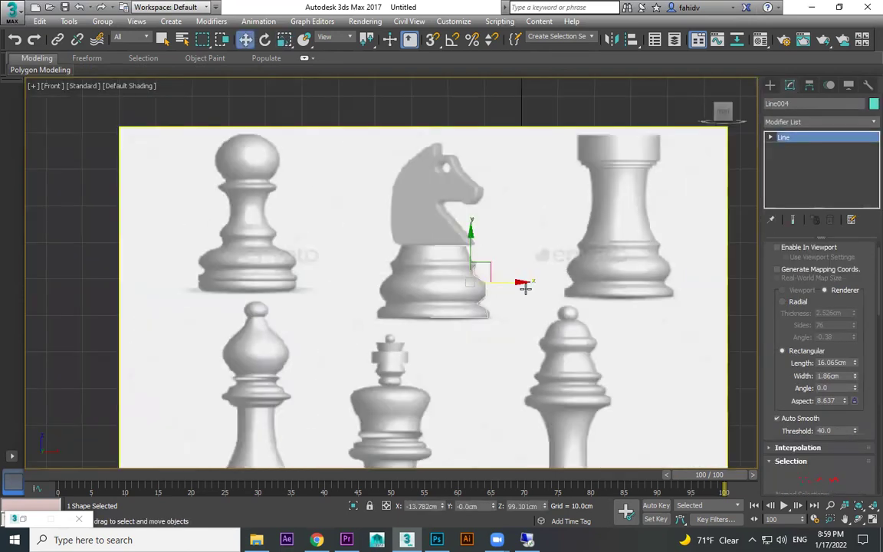
pyautogui.moveTo(530, 284); pyautogui.dragTo(468, 260, button='middle')
pyautogui.press('p')
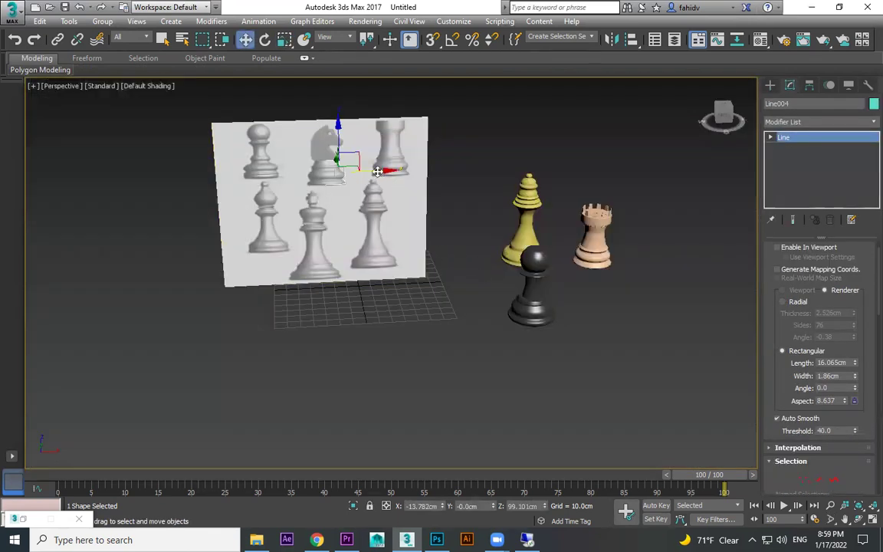
pyautogui.moveTo(342, 161); pyautogui.dragTo(541, 153)
pyautogui.scroll(5, 436, 172)
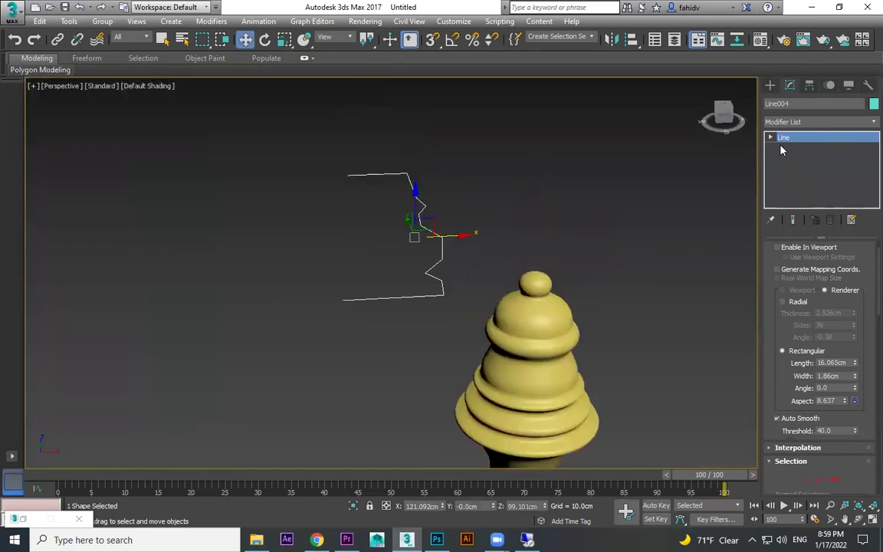
# Fillet all vertices of the knight base profile except its two end points and leave vertex editing.
pyautogui.click(771, 138)
pyautogui.click(789, 148)
pyautogui.moveTo(411, 326); pyautogui.dragTo(410, 322)
pyautogui.scroll(-10, 805, 431)
pyautogui.scroll(-5, 805, 431)
pyautogui.click(795, 423)
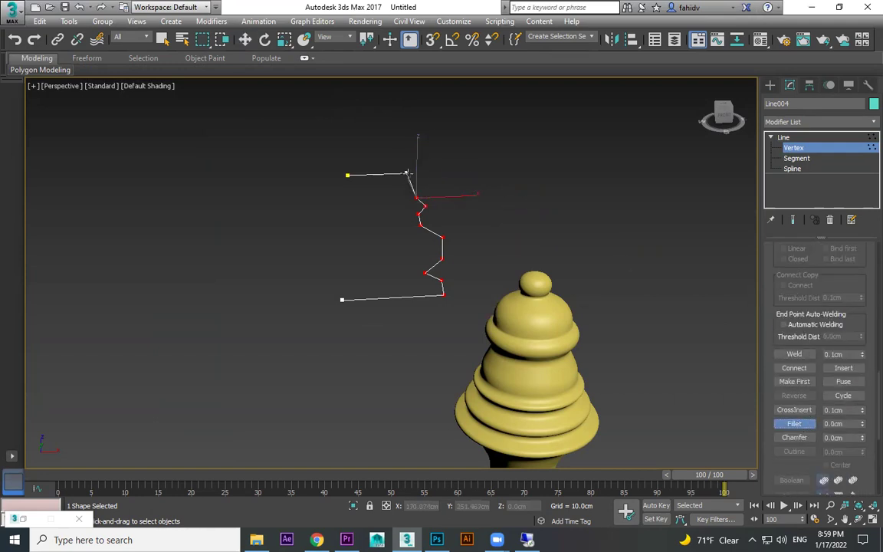
pyautogui.moveTo(407, 173); pyautogui.dragTo(461, 179)
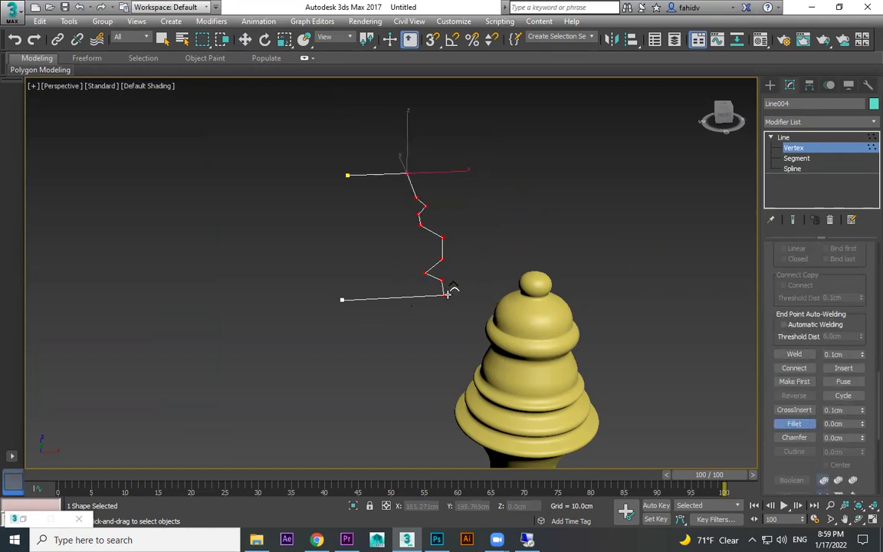
pyautogui.moveTo(446, 295); pyautogui.dragTo(446, 282)
pyautogui.click(770, 85)
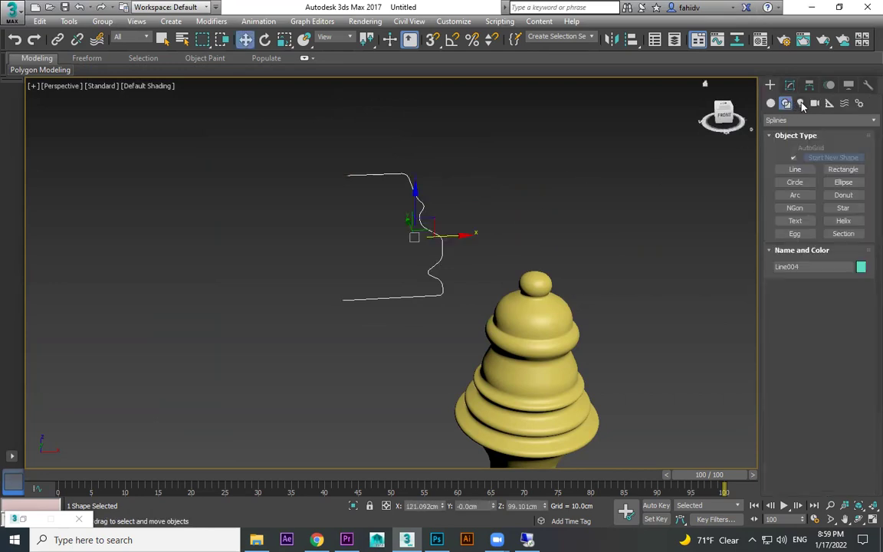
pyautogui.click(791, 85)
pyautogui.click(872, 122)
pyautogui.scroll(-20, 798, 184)
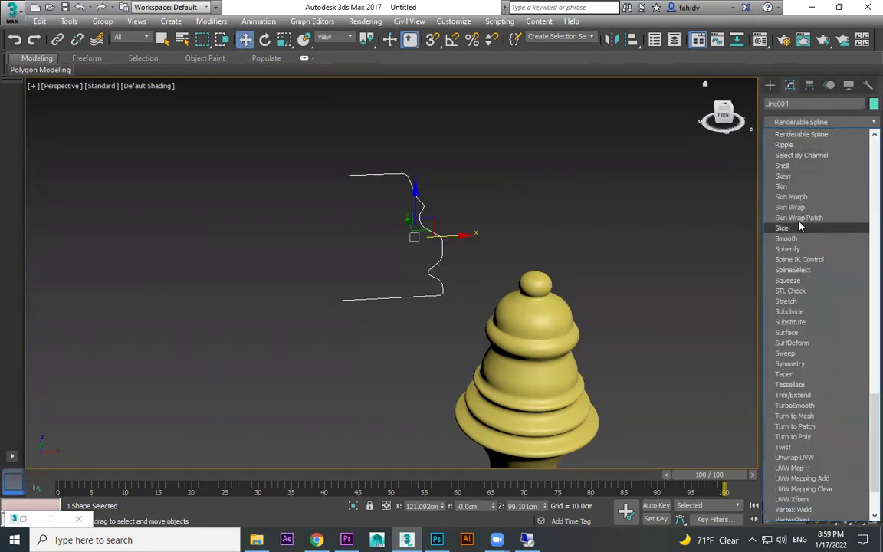
pyautogui.scroll(1, 795, 165)
pyautogui.scroll(9, 798, 142)
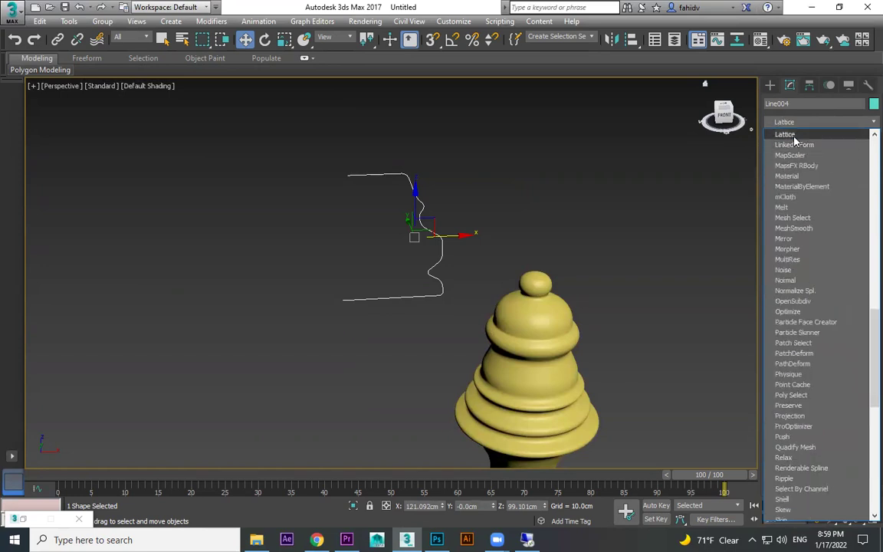
pyautogui.click(796, 136)
pyautogui.hotkey('ctrl', 'z')
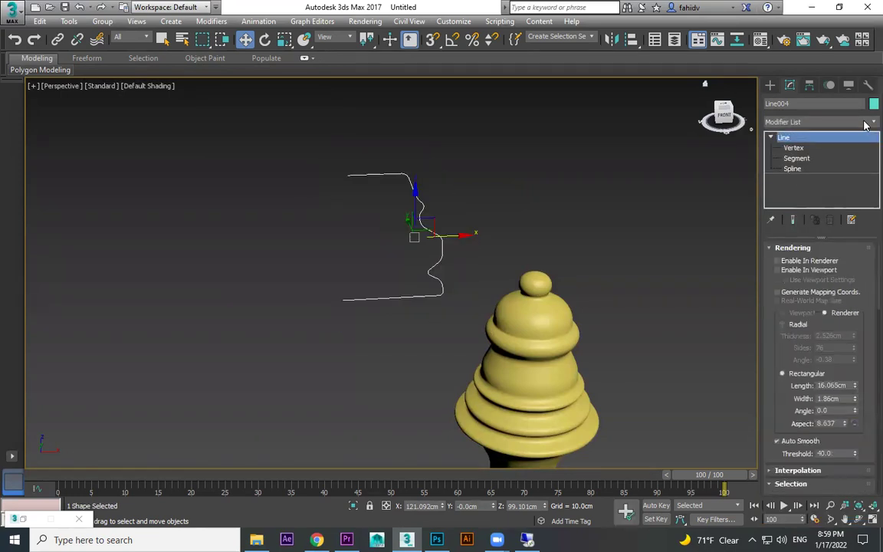
# Apply a Lathe modifier to the knight base profile and align its axis to Min.
pyautogui.click(866, 123)
pyautogui.press('l')
pyautogui.click(805, 135)
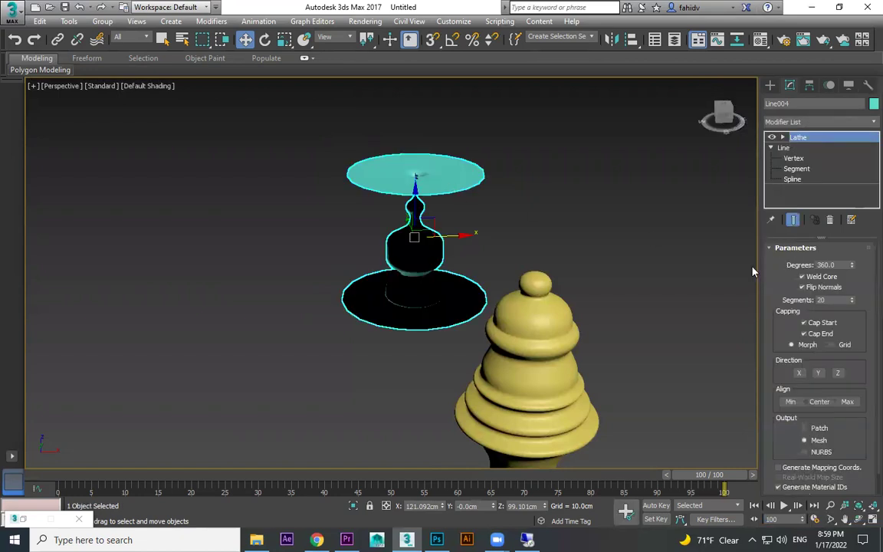
pyautogui.click(798, 375)
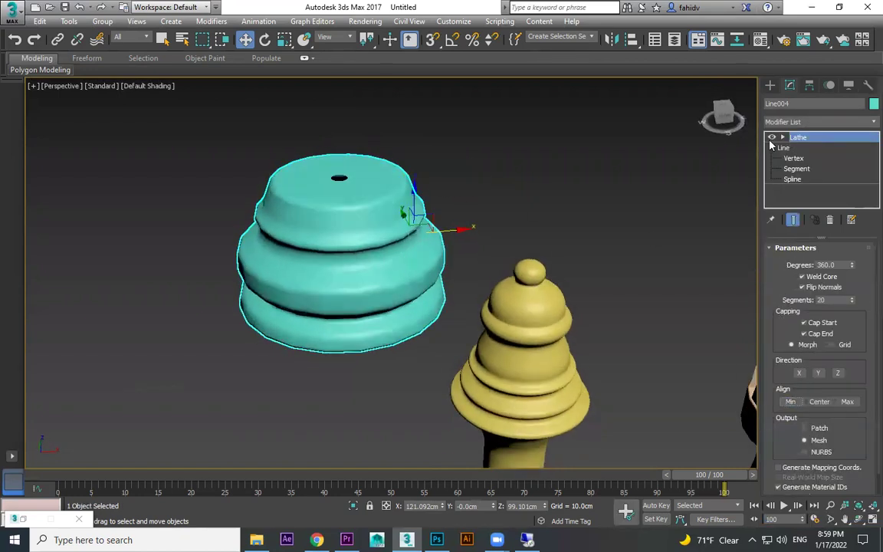
# Shift the Lathe axis of the knight base slightly along X to adjust the central hole.
pyautogui.click(784, 138)
pyautogui.click(802, 147)
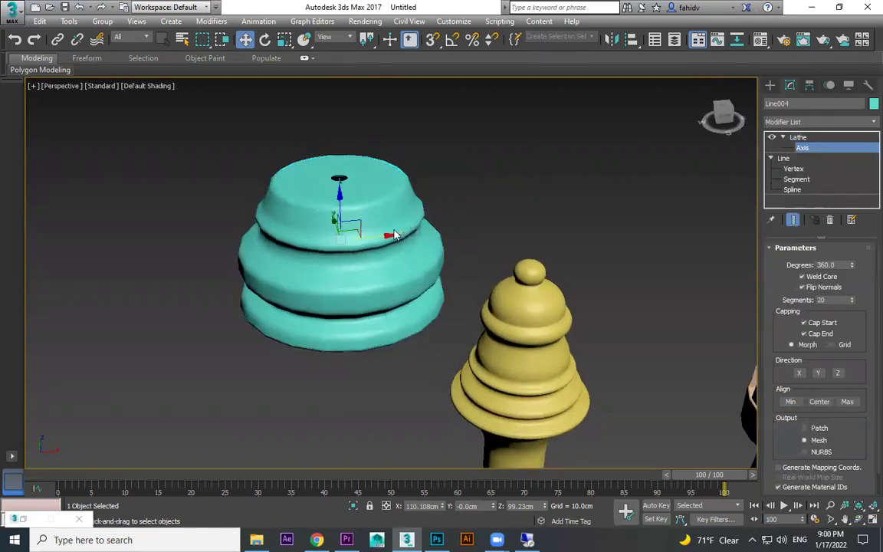
pyautogui.moveTo(382, 234); pyautogui.dragTo(389, 235)
# Move the profile's top end vertex along X to about 111.1 cm and return to the Lathe level.
pyautogui.click(795, 170)
pyautogui.scroll(2, 345, 173)
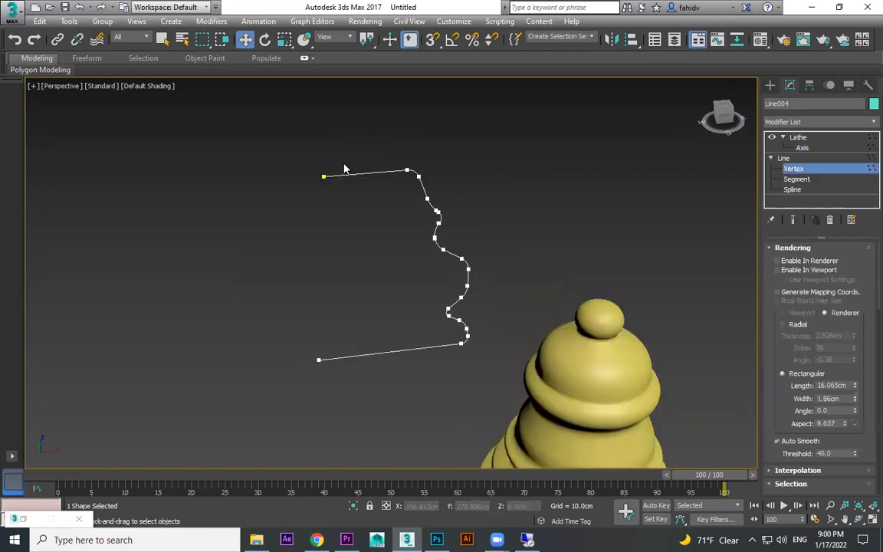
pyautogui.moveTo(355, 175); pyautogui.dragTo(354, 175)
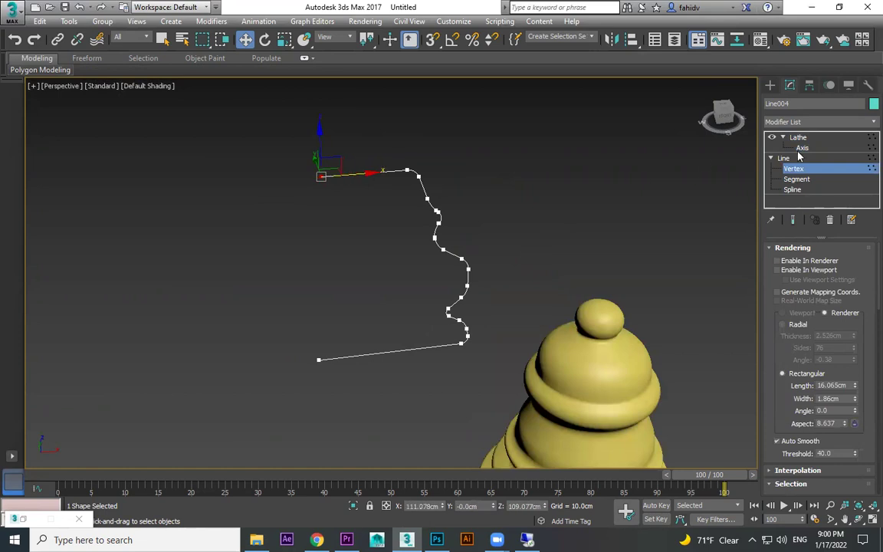
pyautogui.click(798, 138)
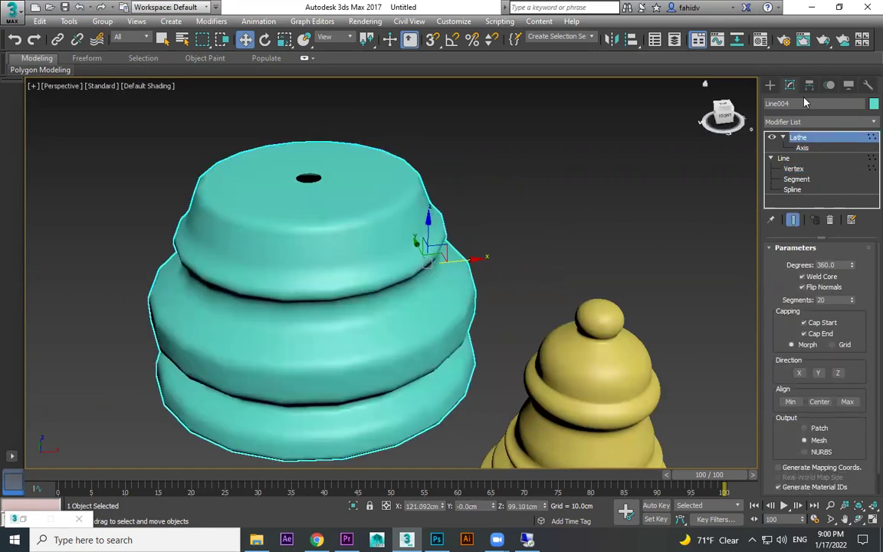
# Set the knight base's Lathe segments to 50.
pyautogui.click(774, 87)
pyautogui.click(537, 191)
pyautogui.scroll(-4, 400, 250)
pyautogui.moveTo(398, 250); pyautogui.dragTo(404, 214, button='middle')
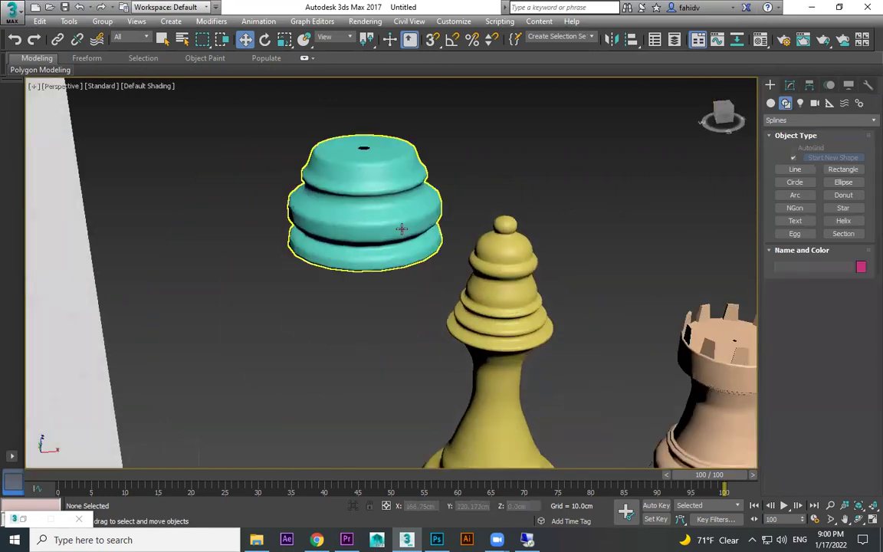
pyautogui.click(405, 214)
pyautogui.click(790, 85)
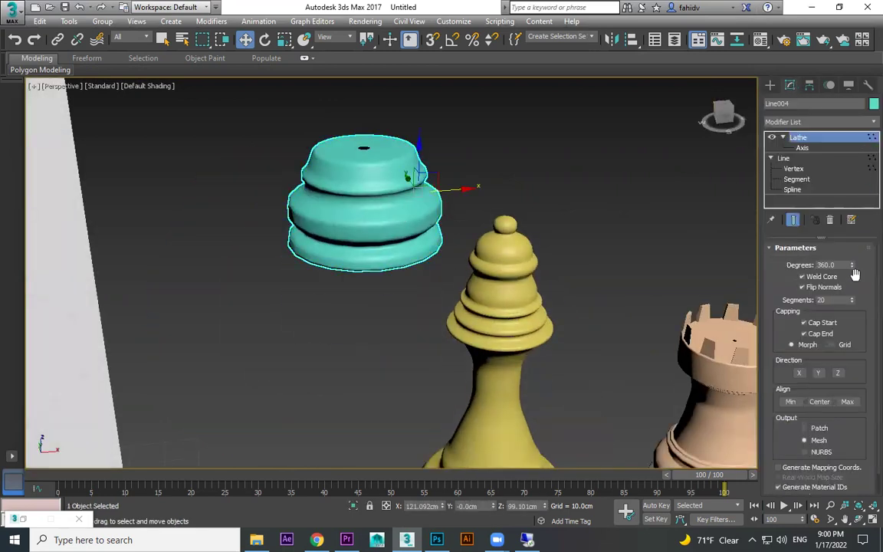
pyautogui.moveTo(852, 300); pyautogui.dragTo(853, 276)
# Convert the lathed knight base to an Editable Poly.
pyautogui.moveTo(521, 143); pyautogui.dragTo(542, 211, button='middle')
pyautogui.scroll(3, 421, 208)
pyautogui.rightClick(421, 207)
pyautogui.moveTo(452, 339)
pyautogui.click(568, 347)
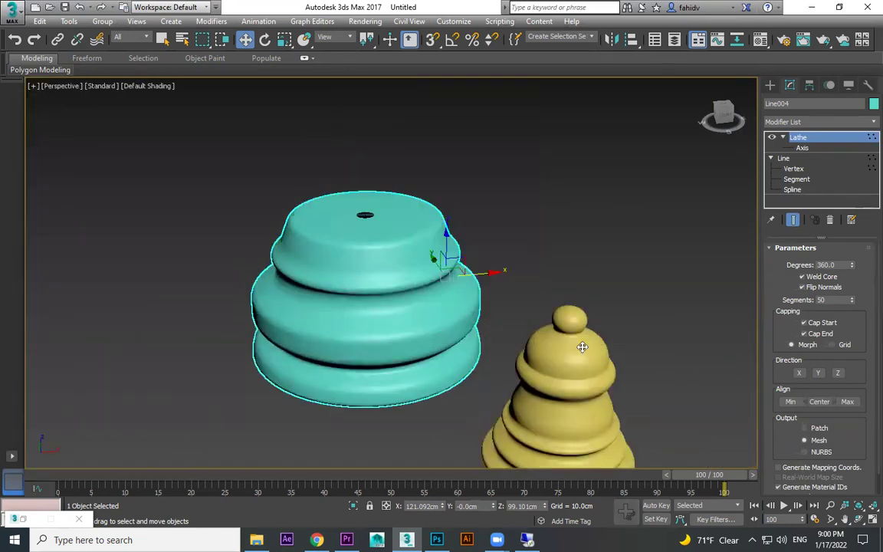
# Select the vertices around the knight base's central hole, scale them uniformly to about 11 percent and leave vertex editing.
pyautogui.click(771, 138)
pyautogui.click(794, 147)
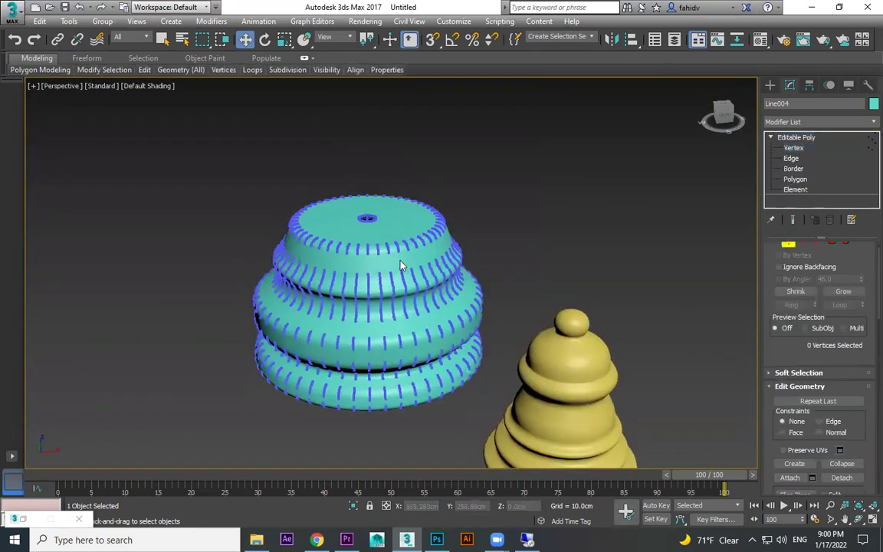
pyautogui.scroll(4, 356, 210)
pyautogui.scroll(-5, 310, 213)
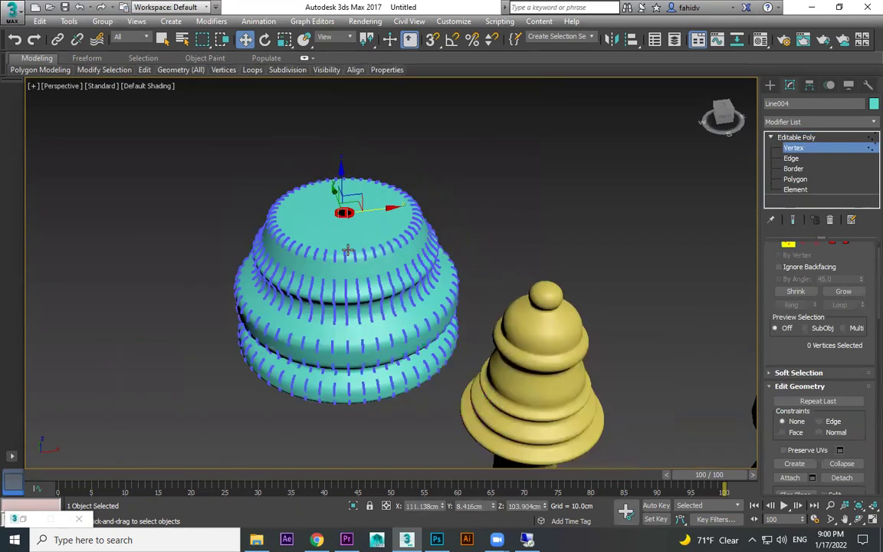
pyautogui.keyDown('alt'); pyautogui.moveTo(310, 213); pyautogui.dragTo(221, 223, button='middle'); pyautogui.keyUp('alt')
pyautogui.keyDown('alt'); pyautogui.moveTo(519, 381); pyautogui.dragTo(523, 384); pyautogui.keyUp('alt')
pyautogui.keyDown('alt'); pyautogui.moveTo(438, 208); pyautogui.dragTo(408, 222, button='middle'); pyautogui.keyUp('alt')
pyautogui.scroll(5, 406, 220)
pyautogui.press('r')
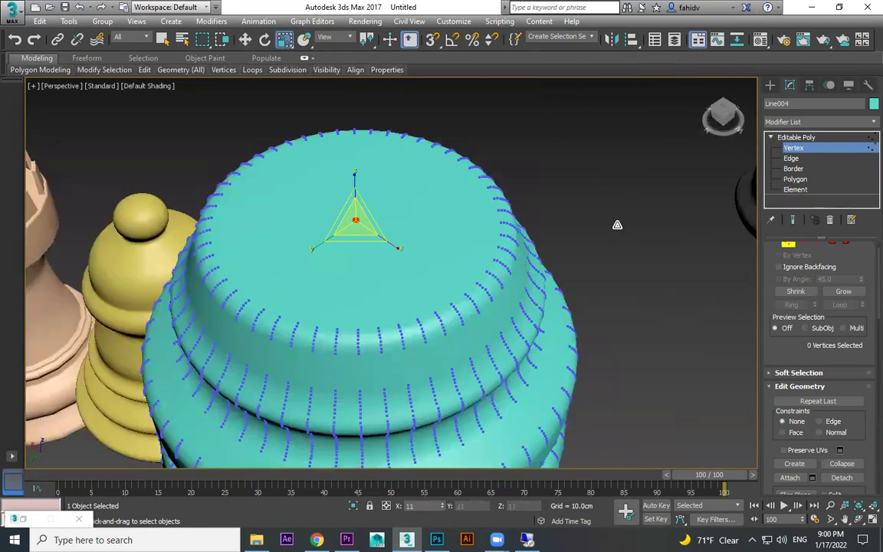
pyautogui.click(775, 84)
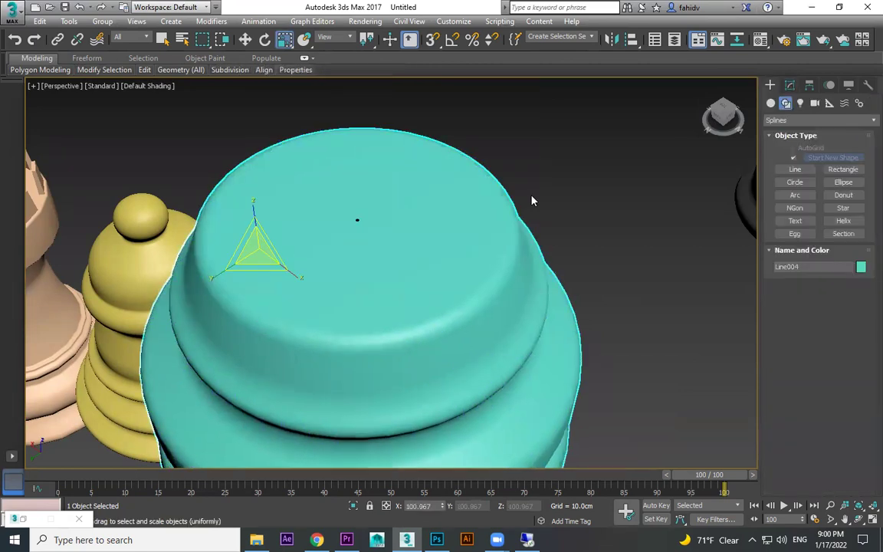
# Move the knight base along X to just beside the reference image and deselect it.
pyautogui.scroll(-10, 531, 200)
pyautogui.keyDown('alt'); pyautogui.moveTo(574, 254); pyautogui.dragTo(571, 228, button='middle'); pyautogui.keyUp('alt')
pyautogui.scroll(4, 572, 218)
pyautogui.press('w')
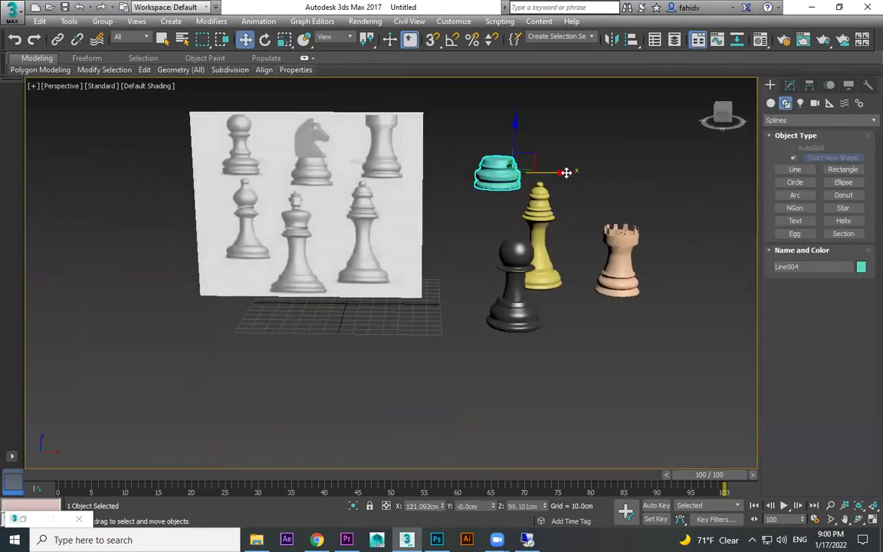
pyautogui.moveTo(562, 174); pyautogui.dragTo(491, 172)
pyautogui.click(476, 315)
# Start a Line in the front view tracing the knight head from its lower back corner up to the ear and down to the forehead.
pyautogui.scroll(3, 476, 315)
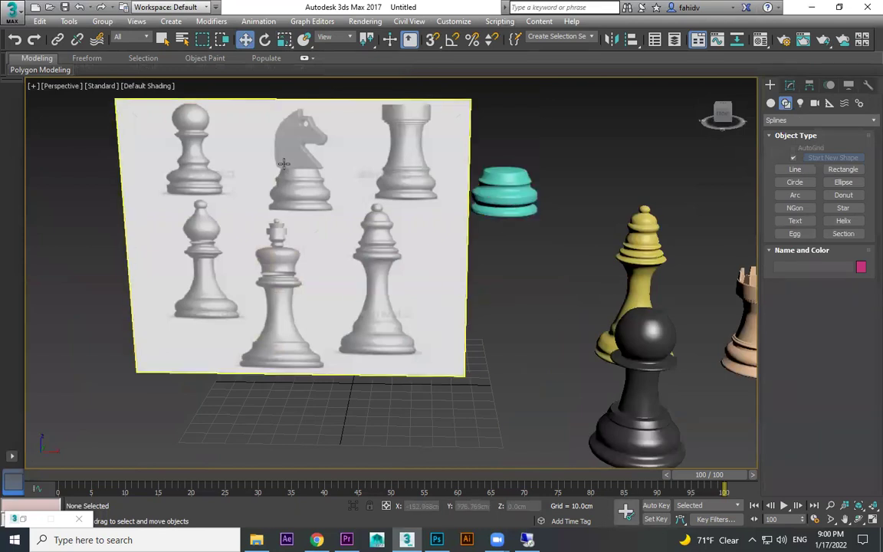
pyautogui.press('l')
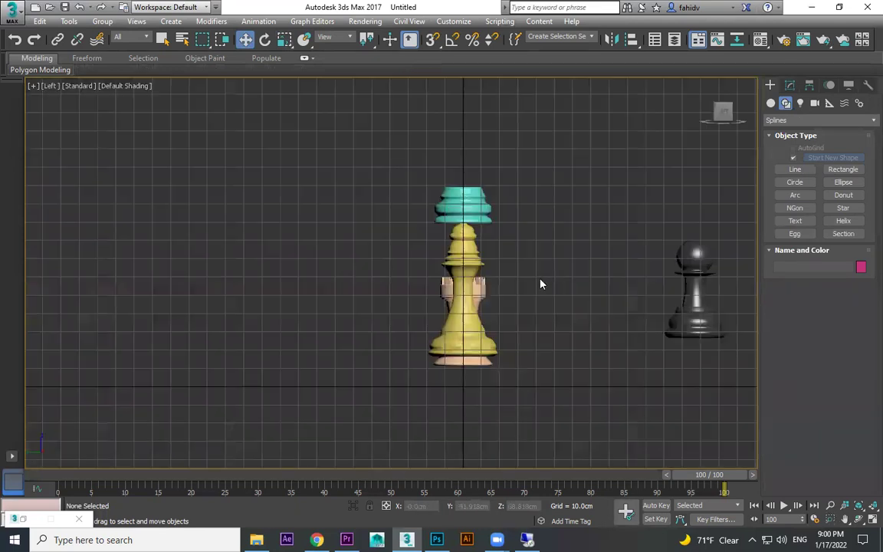
pyautogui.press('f')
pyautogui.scroll(5, 458, 252)
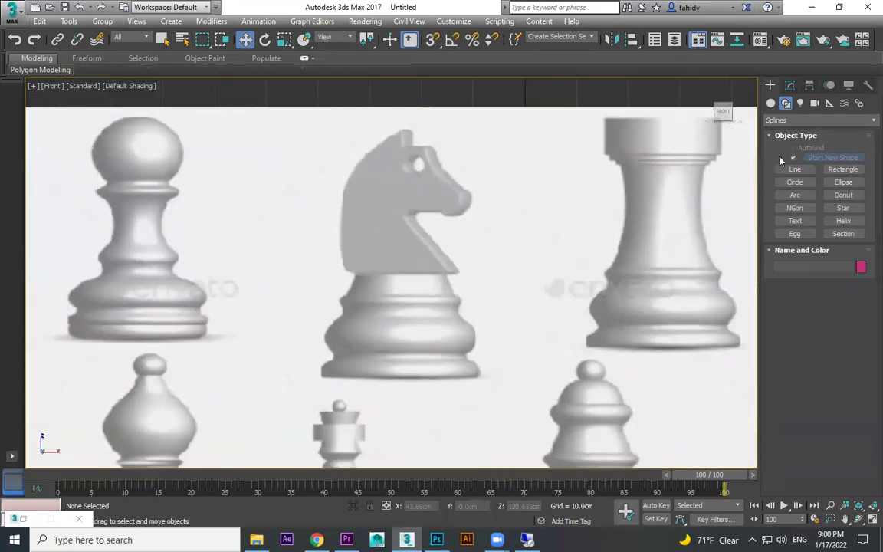
pyautogui.click(796, 170)
pyautogui.scroll(2, 367, 250)
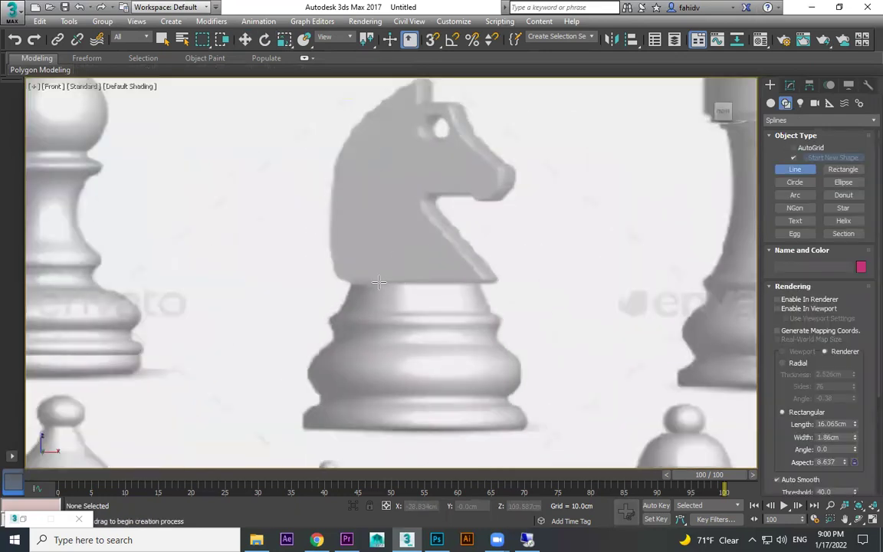
pyautogui.click(357, 284)
pyautogui.click(333, 268)
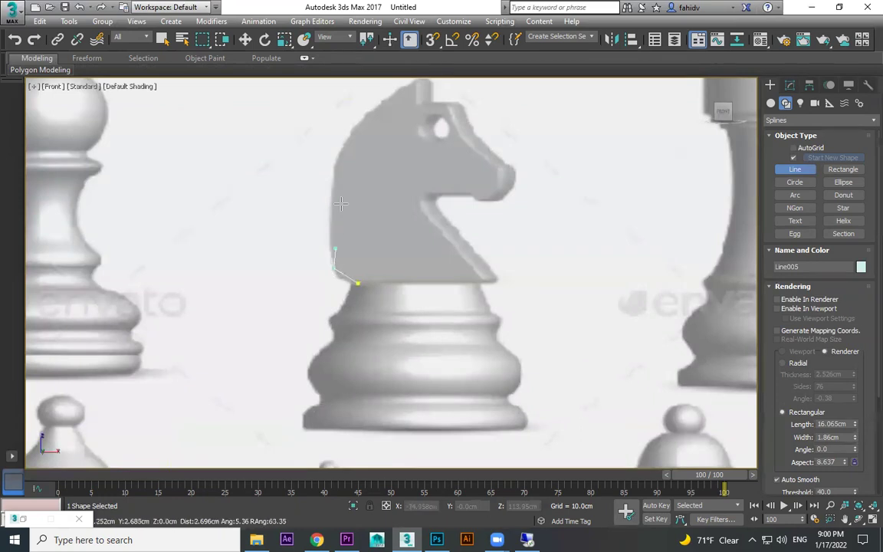
pyautogui.click(348, 138)
pyautogui.click(428, 80)
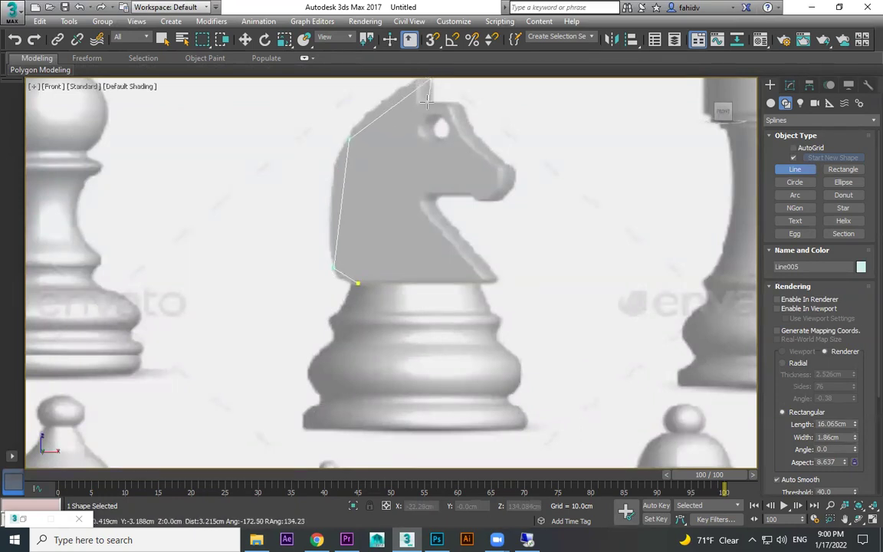
pyautogui.click(427, 107)
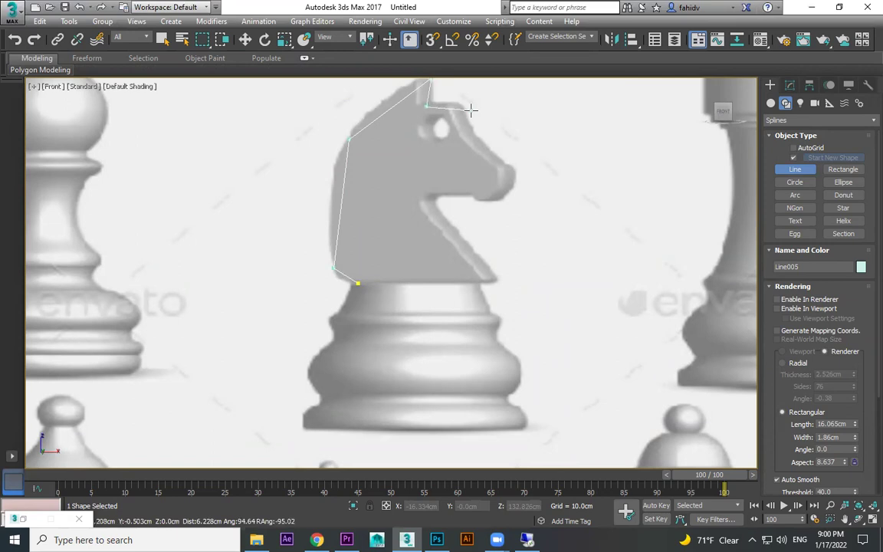
# Continue the line around the knight's forehead, muzzle, jaw and chest, and close it along the bottom at the start point.
pyautogui.click(471, 110)
pyautogui.click(483, 145)
pyautogui.click(533, 175)
pyautogui.click(534, 201)
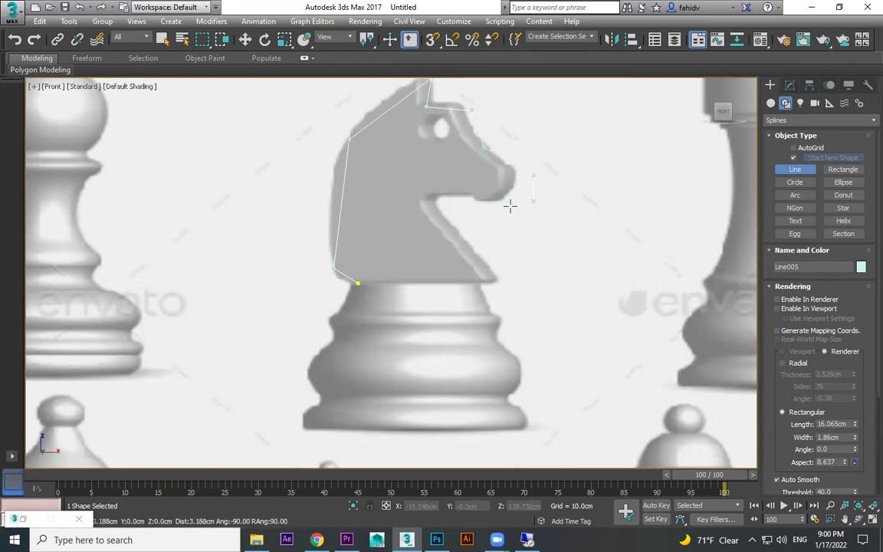
pyautogui.click(509, 199)
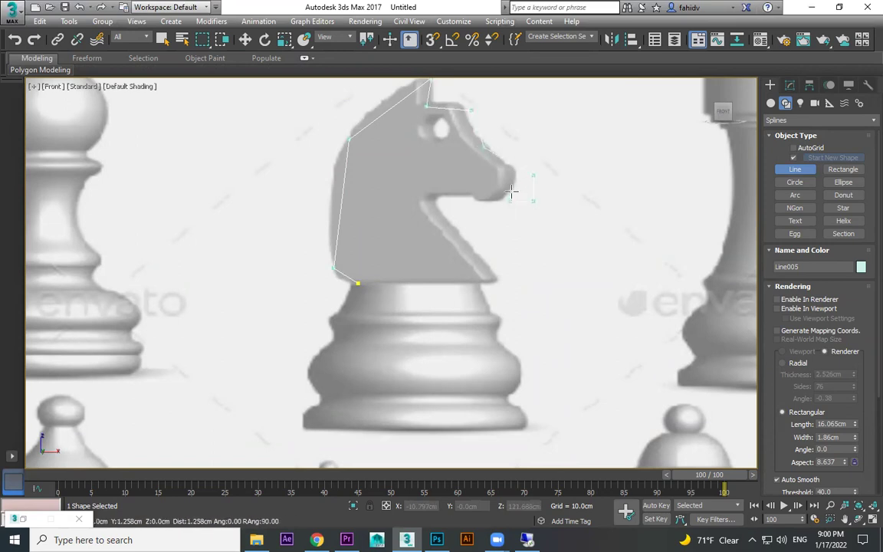
pyautogui.click(461, 193)
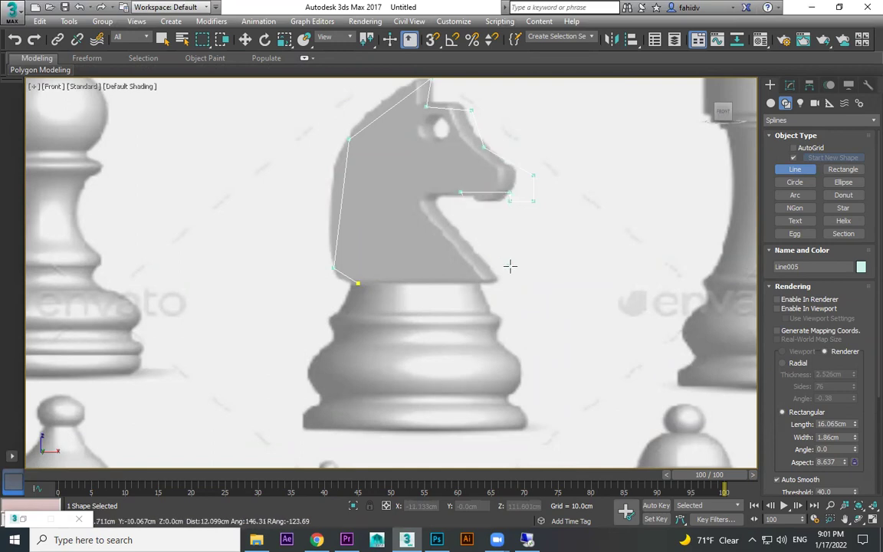
pyautogui.click(516, 284)
pyautogui.click(357, 283)
pyautogui.click(424, 308)
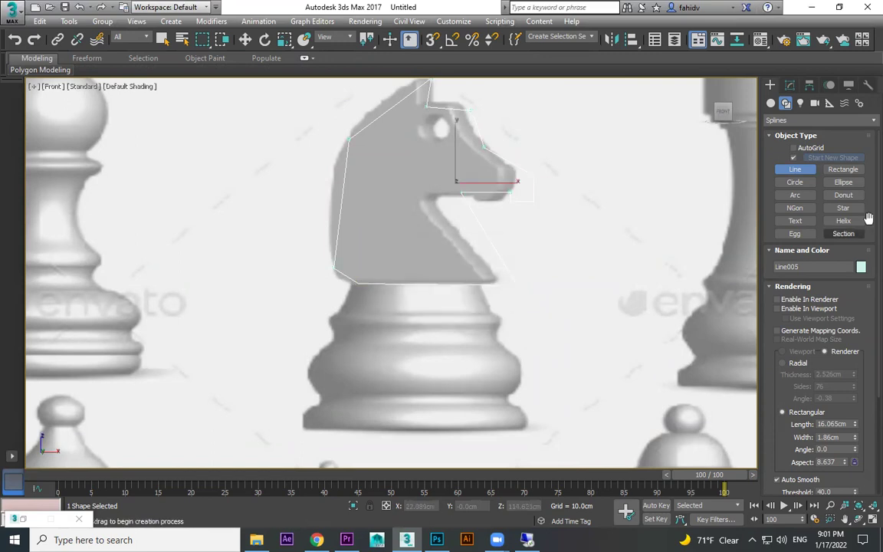
# Fillet the knight head outline's vertices along the back, lower back corner, face, muzzle and jaw, and leave vertex editing.
pyautogui.click(789, 85)
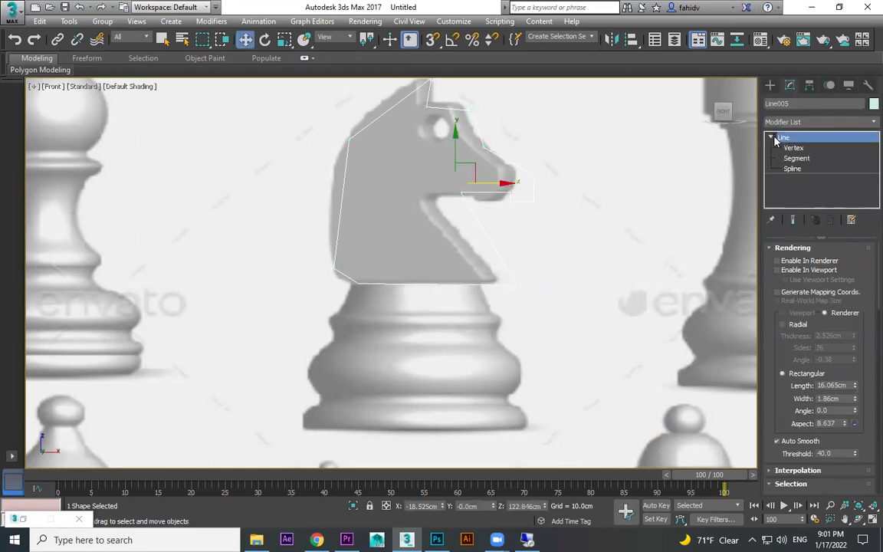
pyautogui.click(794, 147)
pyautogui.moveTo(349, 132); pyautogui.dragTo(396, 142, button='middle')
pyautogui.click(398, 149)
pyautogui.scroll(-3, 808, 412)
pyautogui.scroll(-5, 808, 412)
pyautogui.scroll(-5, 805, 375)
pyautogui.click(794, 428)
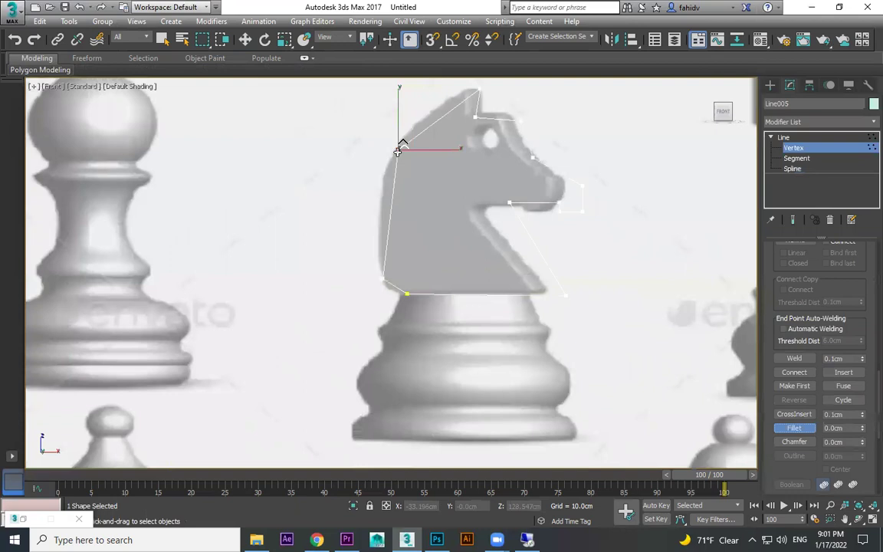
pyautogui.moveTo(398, 150); pyautogui.dragTo(436, 115)
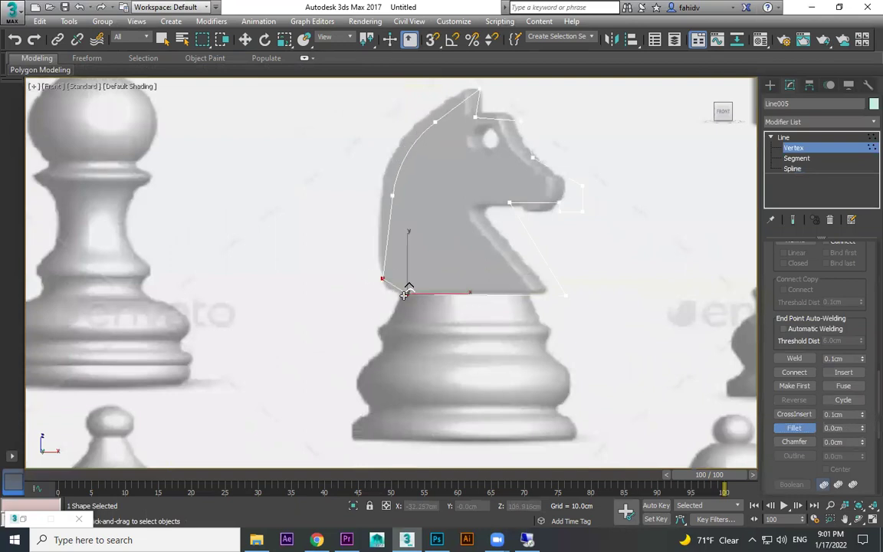
pyautogui.moveTo(386, 279); pyautogui.dragTo(396, 255)
pyautogui.moveTo(529, 212); pyautogui.dragTo(537, 235, button='middle')
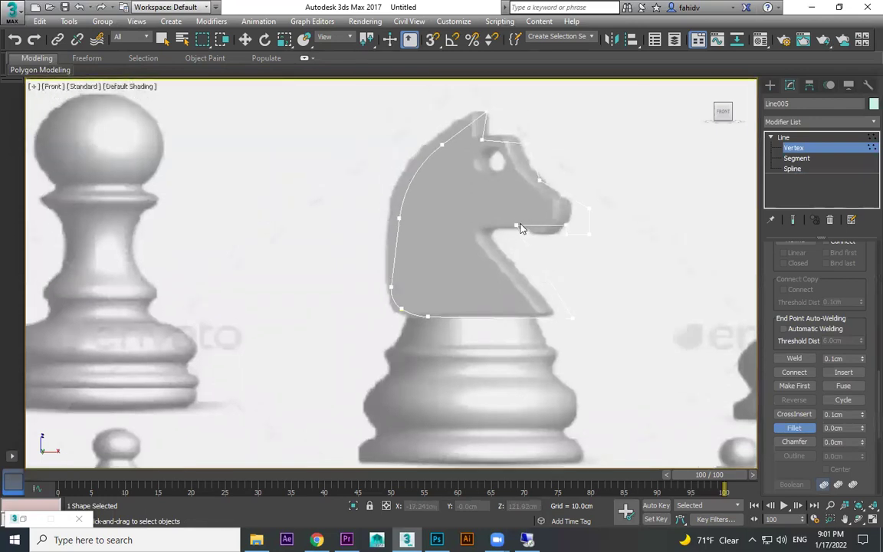
pyautogui.moveTo(549, 256); pyautogui.dragTo(547, 257)
pyautogui.moveTo(567, 225); pyautogui.dragTo(576, 212)
pyautogui.click(770, 85)
# Move the knight head outline in perspective along Y to about -89.7 cm, clear of the reference image.
pyautogui.press('w')
pyautogui.press('p')
pyautogui.scroll(-3, 627, 245)
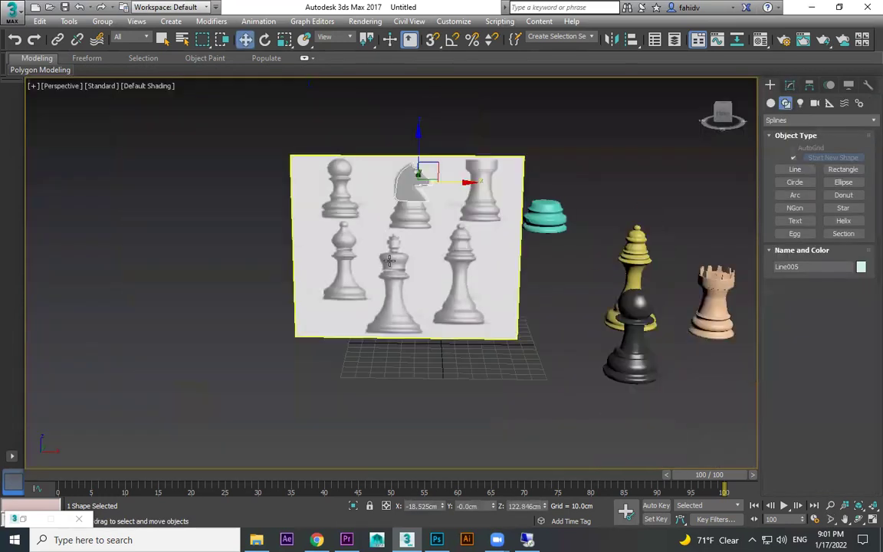
pyautogui.keyDown('alt'); pyautogui.moveTo(627, 244); pyautogui.dragTo(668, 280, button='middle'); pyautogui.keyUp('alt')
pyautogui.moveTo(400, 160); pyautogui.dragTo(497, 218)
pyautogui.keyDown('alt'); pyautogui.moveTo(497, 218); pyautogui.dragTo(512, 234, button='middle'); pyautogui.keyUp('alt')
# Try deleting the reference image plane and undo the deletion.
pyautogui.click(601, 162)
pyautogui.scroll(5, 581, 257)
pyautogui.click(593, 183)
pyautogui.press('Delete')
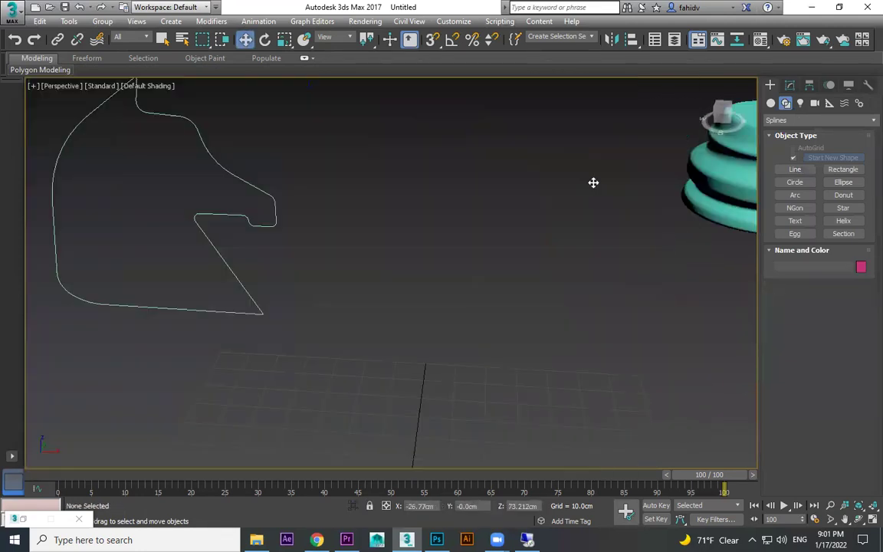
pyautogui.scroll(-5, 415, 274)
pyautogui.keyDown('alt'); pyautogui.moveTo(415, 273); pyautogui.dragTo(396, 267, button='middle'); pyautogui.keyUp('alt')
pyautogui.click(395, 273)
pyautogui.hotkey('ctrl', 'z')
pyautogui.hotkey('ctrl', 'z')
# Delete the reference image plane behind the knight head outline.
pyautogui.click(455, 409)
pyautogui.click(508, 252)
pyautogui.press('Delete')
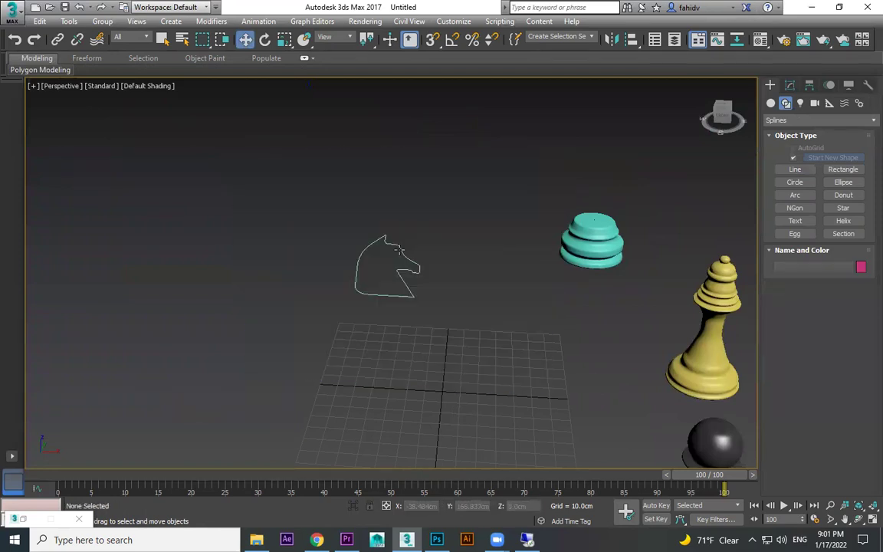
# Apply an Extrude modifier to the knight head outline with an amount of 3.0 cm.
pyautogui.click(383, 238)
pyautogui.click(790, 86)
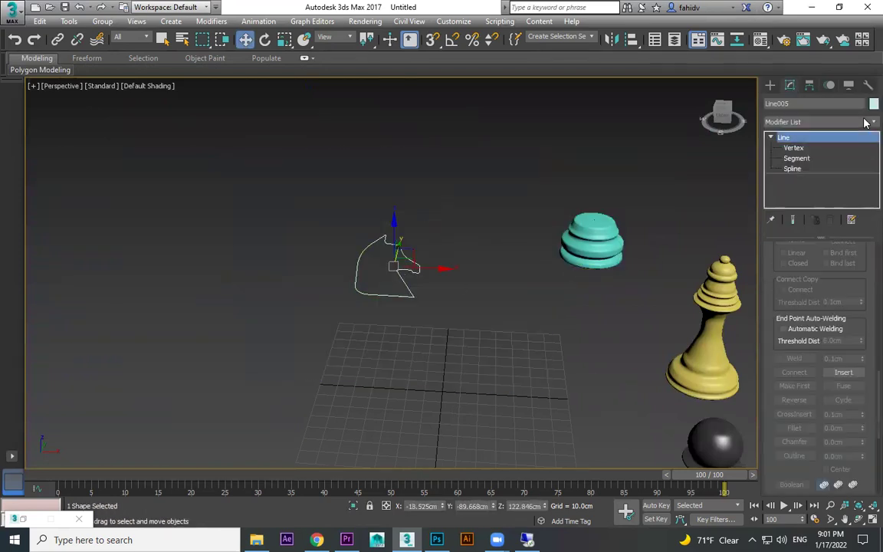
pyautogui.click(863, 122)
pyautogui.write('ex')
pyautogui.click(802, 135)
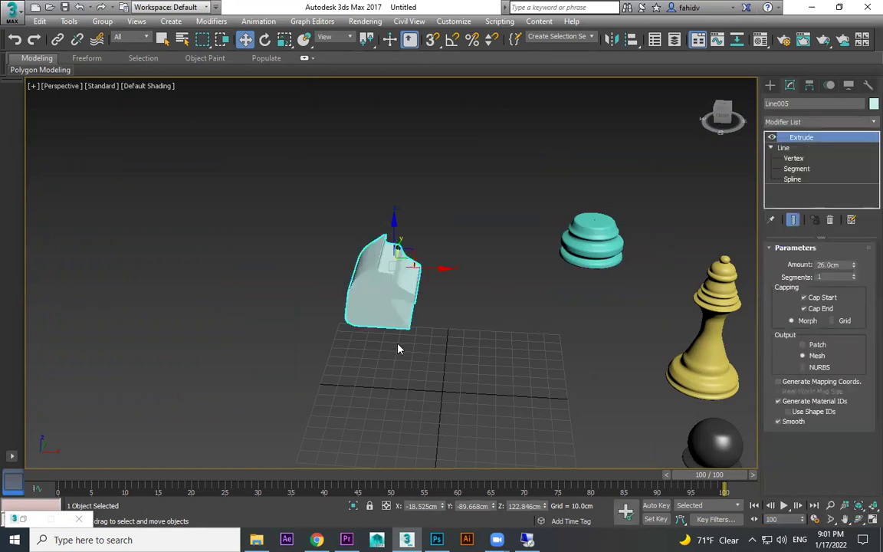
pyautogui.keyDown('alt'); pyautogui.moveTo(398, 347); pyautogui.dragTo(696, 321, button='middle'); pyautogui.keyUp('alt')
pyautogui.moveTo(854, 265); pyautogui.dragTo(863, 292)
pyautogui.keyDown('alt'); pyautogui.moveTo(571, 306); pyautogui.dragTo(416, 311, button='middle'); pyautogui.keyUp('alt')
pyautogui.press('l')
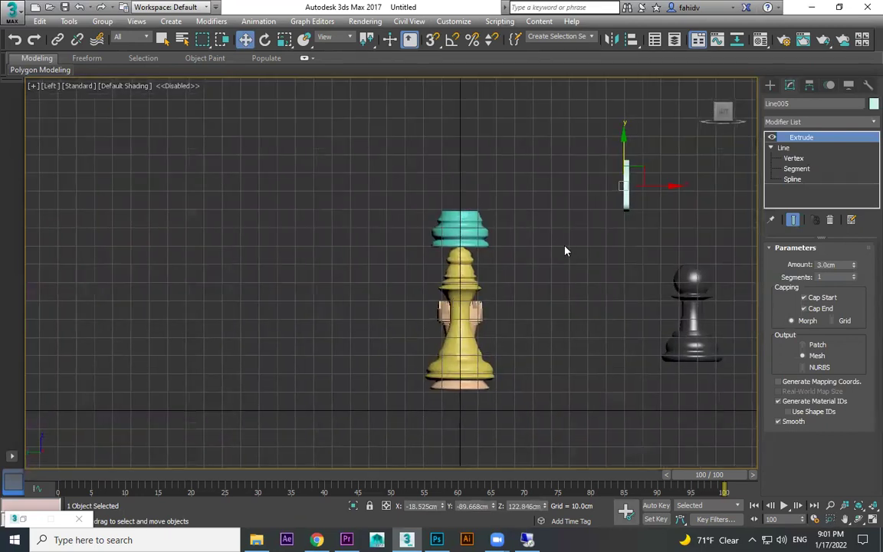
# Move the extruded knight head over its lathed base, to about X 77.1 cm and Y 1.3 cm.
pyautogui.moveTo(565, 251); pyautogui.dragTo(503, 263, button='middle')
pyautogui.moveTo(576, 196); pyautogui.dragTo(404, 197)
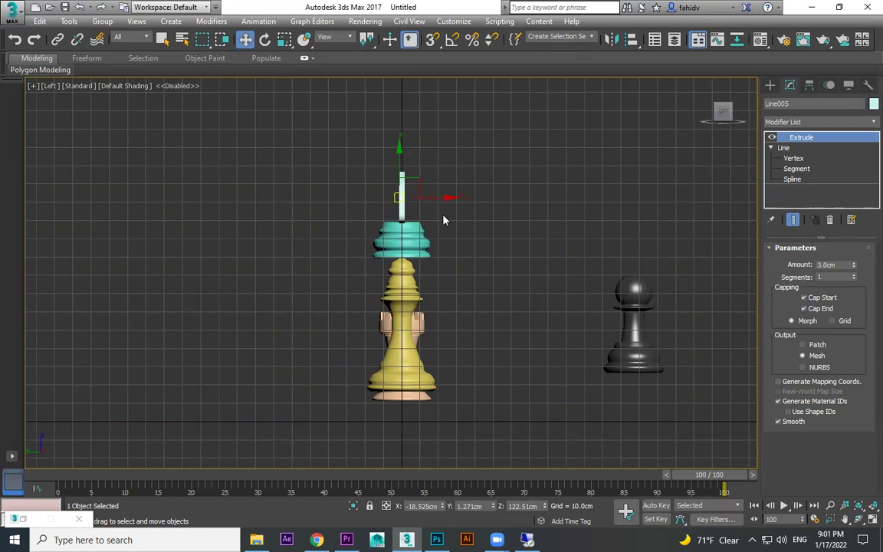
pyautogui.press('p')
pyautogui.moveTo(494, 228); pyautogui.dragTo(495, 255, button='middle')
pyautogui.scroll(3, 407, 216)
pyautogui.moveTo(263, 171); pyautogui.dragTo(505, 137)
pyautogui.moveTo(503, 149); pyautogui.dragTo(447, 213, button='middle')
pyautogui.scroll(4, 483, 230)
# Scale up the knight head so its lower edge spans the width of the base's top.
pyautogui.click(491, 247)
pyautogui.keyDown('alt'); pyautogui.moveTo(491, 247); pyautogui.dragTo(452, 230, button='middle'); pyautogui.keyUp('alt')
pyautogui.click(453, 218)
pyautogui.press('r')
pyautogui.moveTo(494, 175); pyautogui.dragTo(515, 159)
# Lower the knight head onto the base to about Z 120.7 cm and shift it to about X 74.7 cm.
pyautogui.press('w')
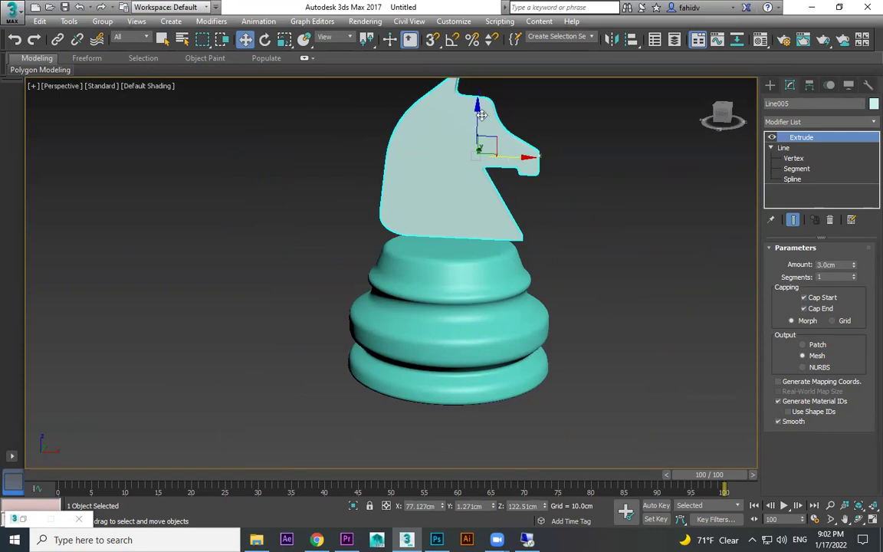
pyautogui.moveTo(480, 112); pyautogui.dragTo(487, 122)
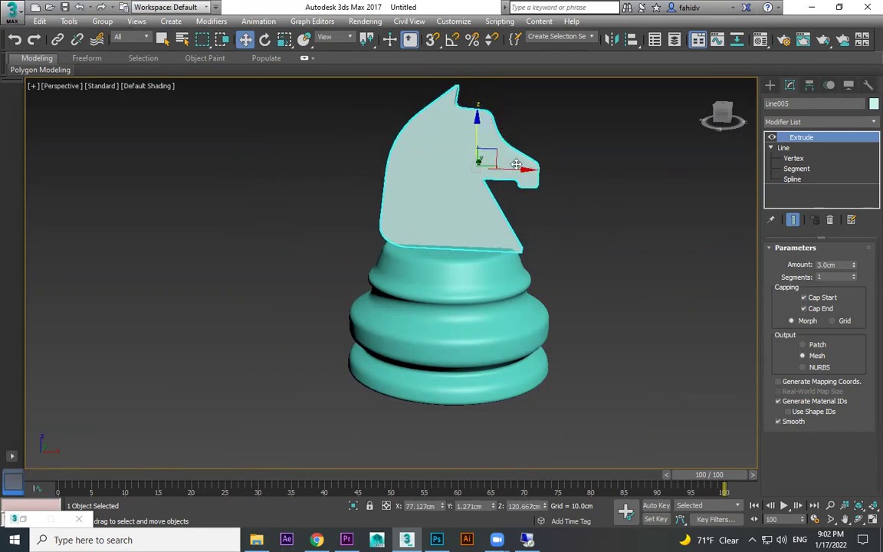
pyautogui.moveTo(523, 172); pyautogui.dragTo(511, 172)
pyautogui.click(603, 228)
pyautogui.moveTo(441, 202); pyautogui.dragTo(474, 270, button='middle')
# Create an AutoGrid cylinder of about 1 cm radius on the side of the knight head at the eye.
pyautogui.click(772, 86)
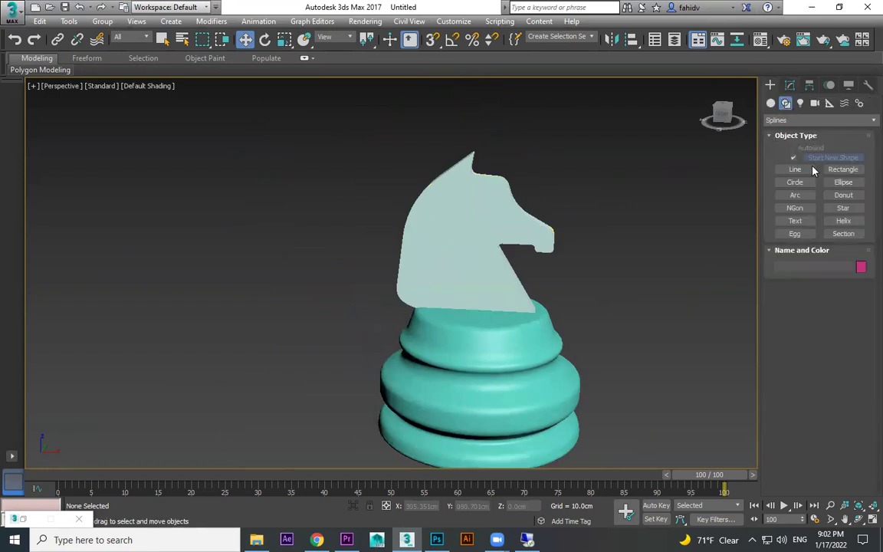
pyautogui.click(772, 103)
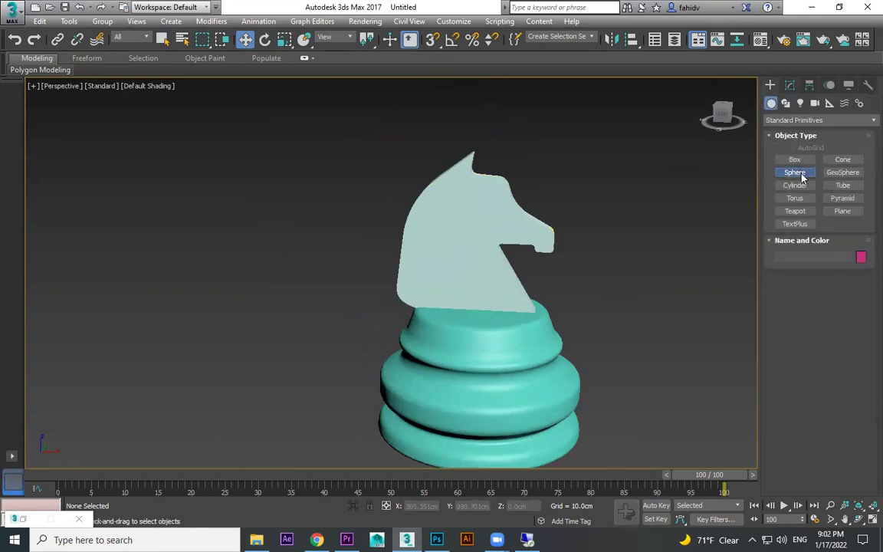
pyautogui.click(796, 185)
pyautogui.click(811, 148)
pyautogui.scroll(3, 491, 249)
pyautogui.keyDown('alt'); pyautogui.moveTo(458, 275); pyautogui.dragTo(505, 181, button='middle'); pyautogui.keyUp('alt')
pyautogui.moveTo(392, 274); pyautogui.dragTo(405, 278)
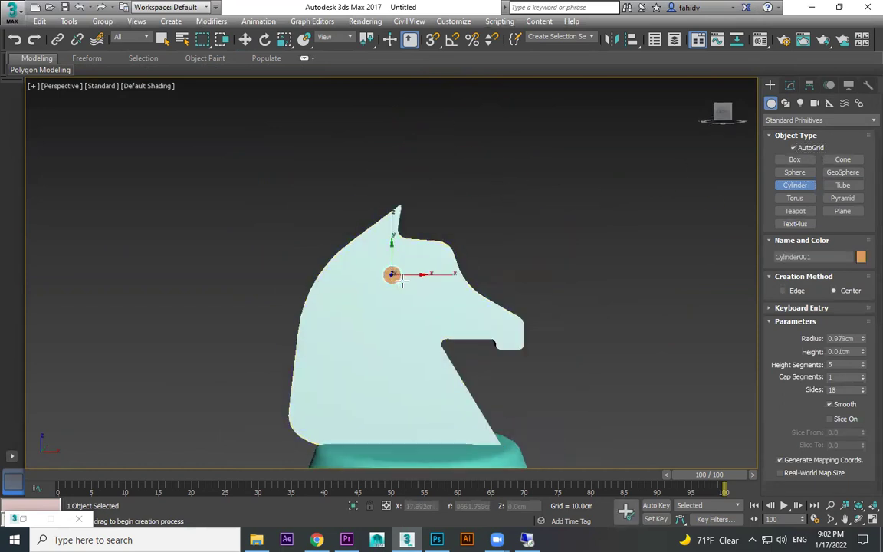
pyautogui.click(439, 203)
# Cut the eye hole by subtracting the cylinder from the knight head with ProBoolean.
pyautogui.press('w')
pyautogui.keyDown('alt'); pyautogui.moveTo(455, 331); pyautogui.dragTo(435, 315, button='middle'); pyautogui.keyUp('alt')
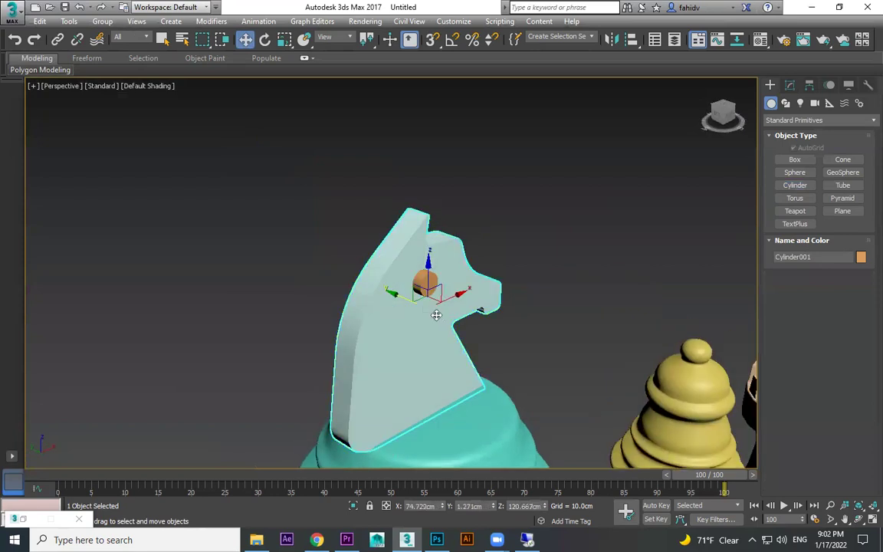
pyautogui.click(784, 120)
pyautogui.click(790, 155)
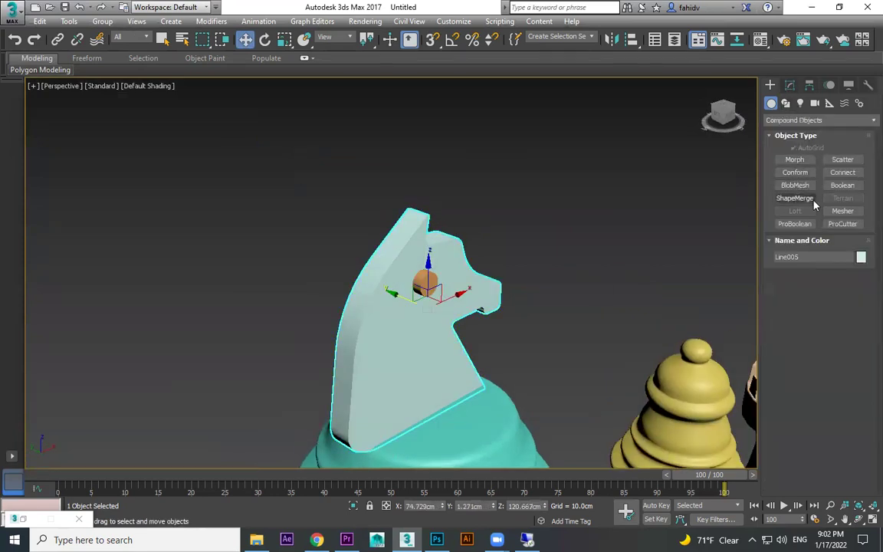
pyautogui.click(803, 225)
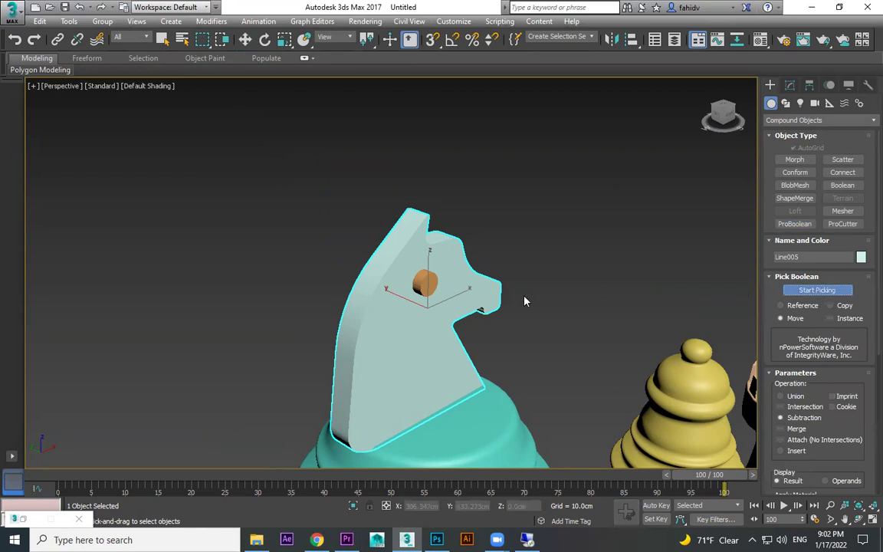
pyautogui.click(432, 282)
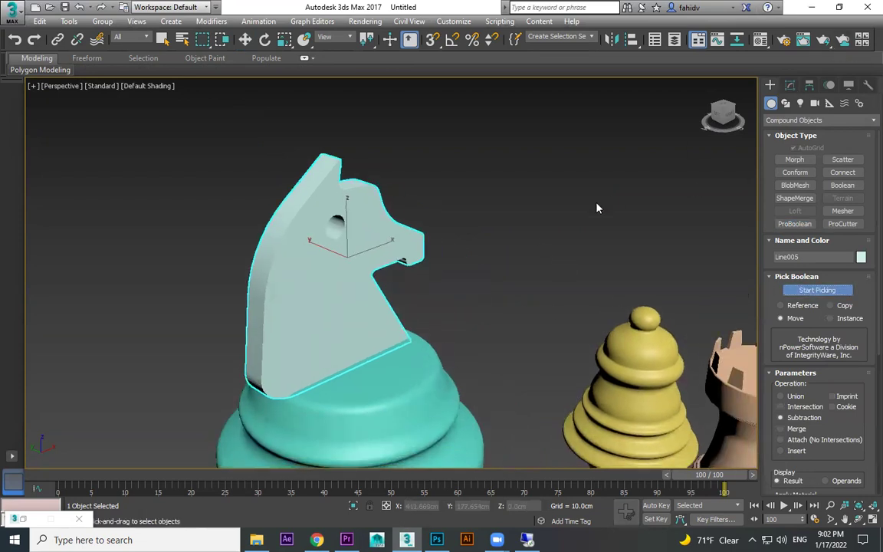
pyautogui.scroll(-5, 599, 222)
pyautogui.press('w')
pyautogui.click(641, 266)
pyautogui.scroll(-4, 641, 268)
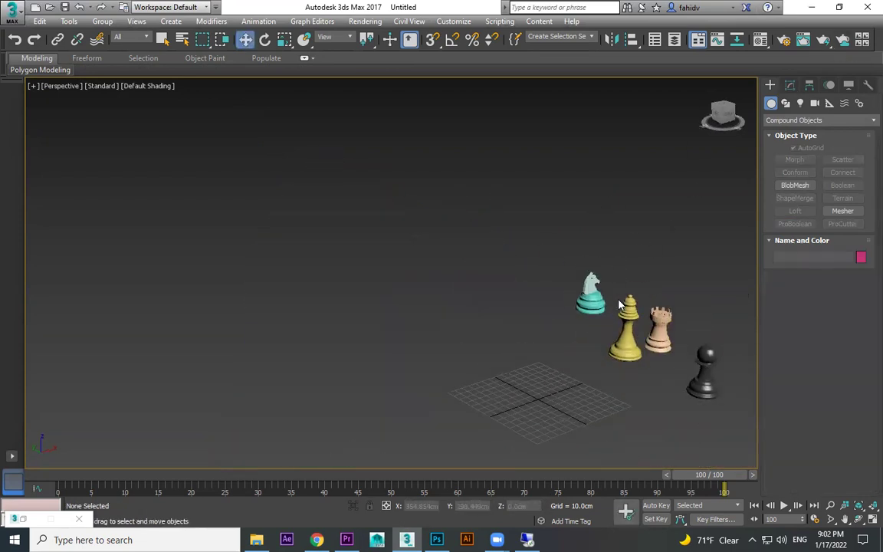
# Scale the knight's lathed base non-uniformly to about 54% in X and Z and 93.8% in Y.
pyautogui.scroll(5, 620, 305)
pyautogui.click(482, 224)
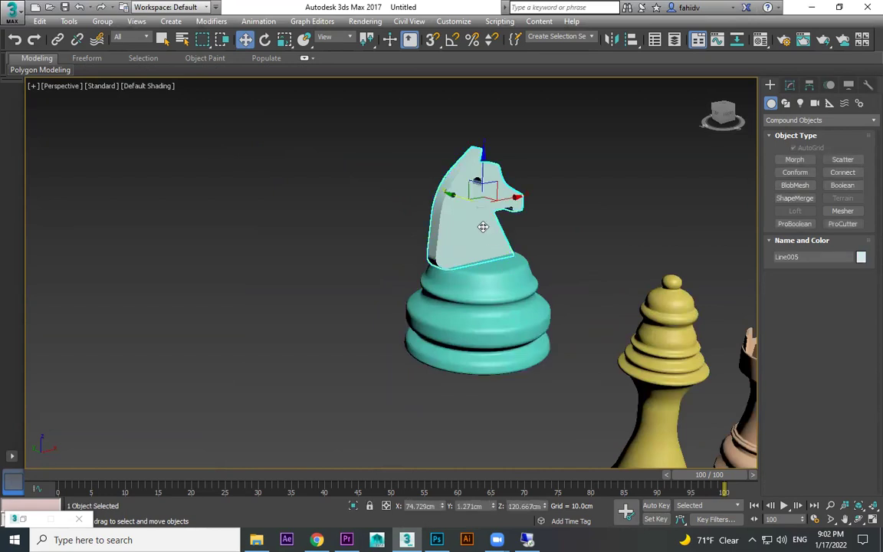
pyautogui.click(537, 308)
pyautogui.press('r')
pyautogui.moveTo(512, 297); pyautogui.dragTo(517, 214)
# Realign the scaled base under the knight head using the left and front views.
pyautogui.press('l')
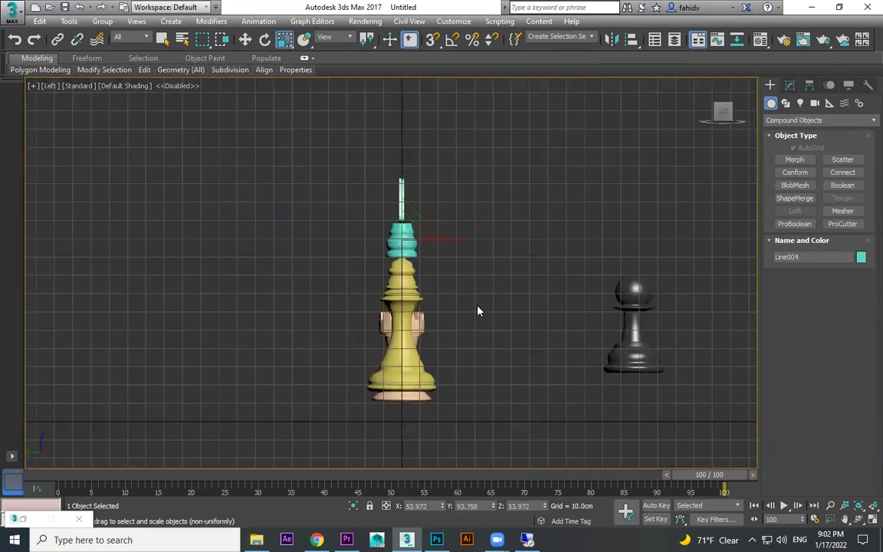
pyautogui.scroll(5, 477, 310)
pyautogui.press('w')
pyautogui.moveTo(353, 180); pyautogui.dragTo(351, 182)
pyautogui.press('f')
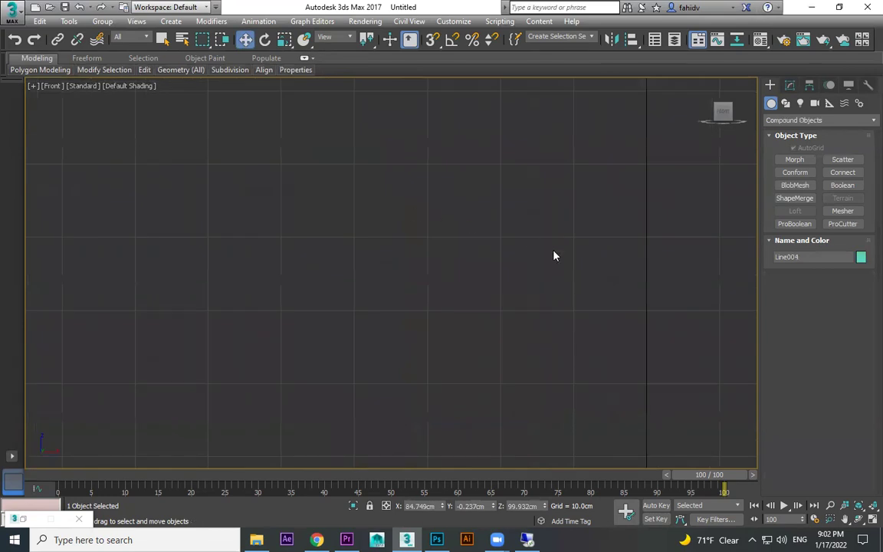
pyautogui.press('z')
pyautogui.scroll(-5, 510, 260)
pyautogui.moveTo(509, 260); pyautogui.dragTo(470, 260)
# Resize the knight head in the front view and seat it on the base at about X 73.2 cm, Z 115.4 cm.
pyautogui.click(408, 187)
pyautogui.press('r')
pyautogui.moveTo(418, 123); pyautogui.dragTo(407, 160)
pyautogui.press('w')
pyautogui.press('r')
pyautogui.press('w')
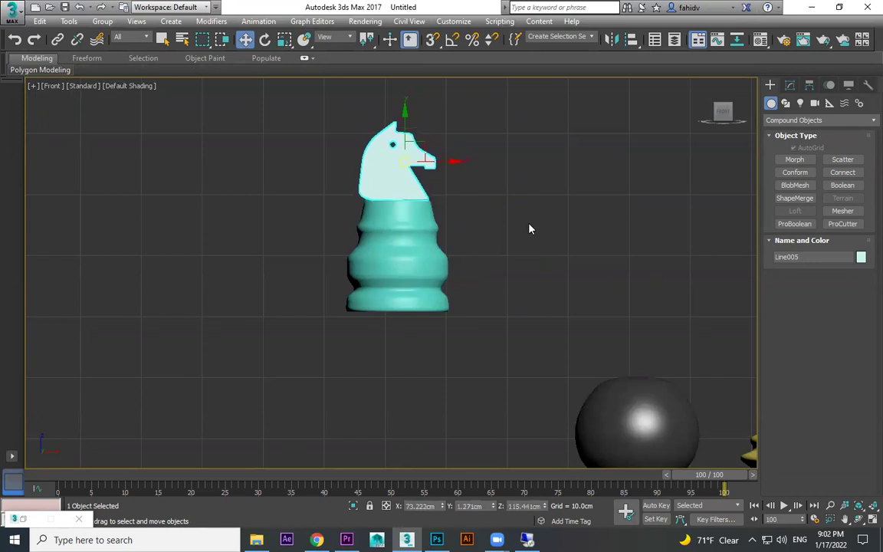
pyautogui.click(525, 229)
# Select all the chess pieces and assign the dark 02 - Default material to them.
pyautogui.press('p')
pyautogui.scroll(3, 536, 245)
pyautogui.scroll(-3, 631, 255)
pyautogui.scroll(-3, 632, 255)
pyautogui.moveTo(632, 255); pyautogui.dragTo(491, 196, button='middle')
pyautogui.moveTo(580, 158); pyautogui.dragTo(361, 295)
pyautogui.scroll(3, 488, 247)
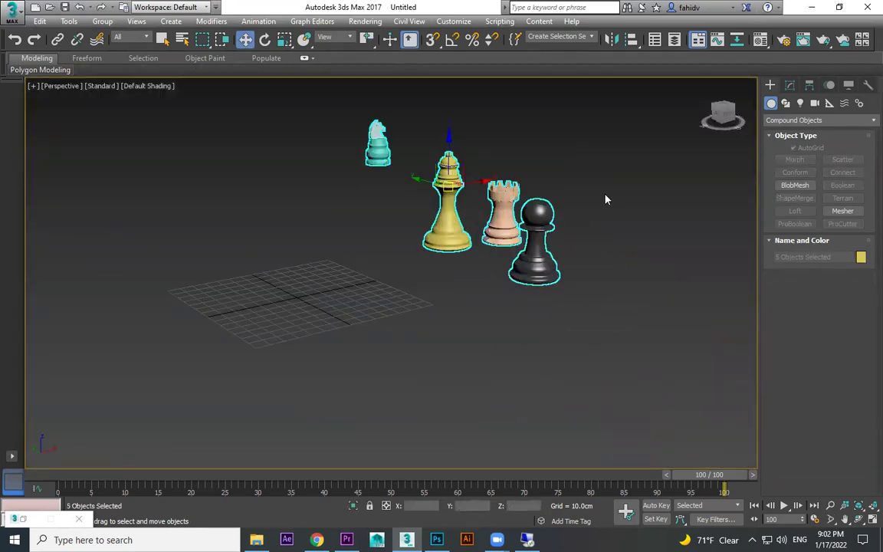
pyautogui.click(597, 195)
pyautogui.moveTo(389, 106); pyautogui.dragTo(383, 182)
pyautogui.hotkey('ctrl', 'a')
pyautogui.press('m')
pyautogui.click(692, 272)
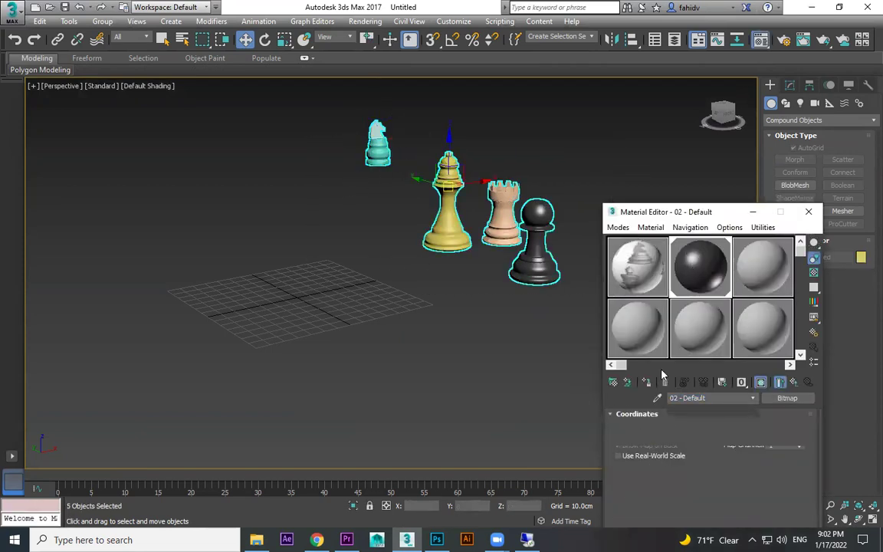
pyautogui.click(648, 382)
pyautogui.click(808, 212)
pyautogui.click(507, 286)
# Move the tall piece and the pawn toward the grid centre in the top view.
pyautogui.click(449, 207)
pyautogui.moveTo(476, 272); pyautogui.dragTo(456, 282, button='middle')
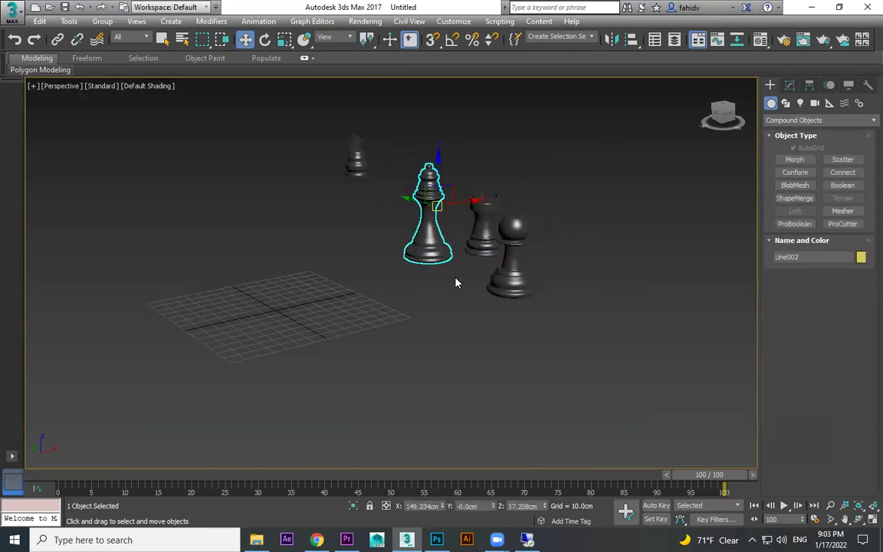
pyautogui.press('t')
pyautogui.scroll(2, 542, 385)
pyautogui.moveTo(542, 385); pyautogui.dragTo(497, 246, button='middle')
pyautogui.scroll(-2, 497, 246)
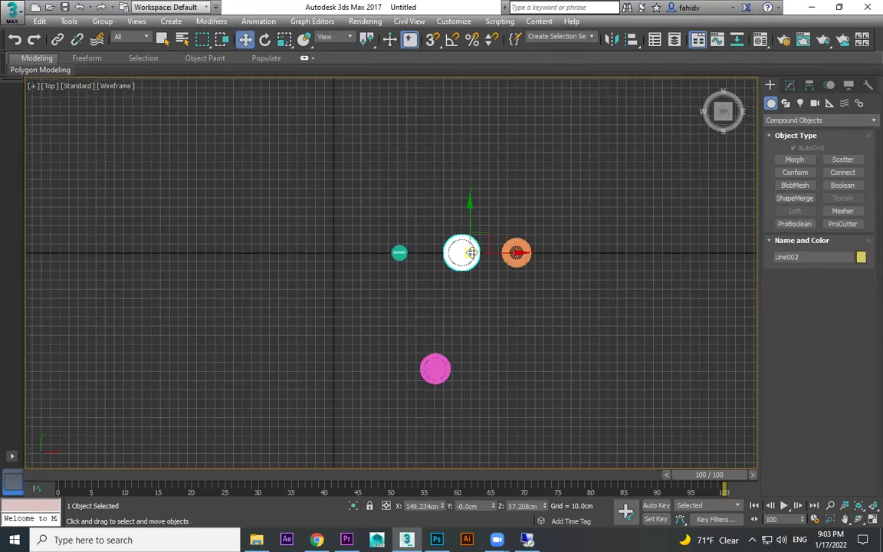
pyautogui.moveTo(471, 253); pyautogui.dragTo(348, 253)
pyautogui.moveTo(435, 369); pyautogui.dragTo(407, 362)
pyautogui.moveTo(363, 342); pyautogui.dragTo(291, 280)
# Move the rook and the two-part knight in the top view into line behind the tall piece.
pyautogui.click(516, 253)
pyautogui.moveTo(516, 253); pyautogui.dragTo(335, 209)
pyautogui.click(399, 253)
pyautogui.moveTo(399, 253); pyautogui.dragTo(342, 179)
pyautogui.press('p')
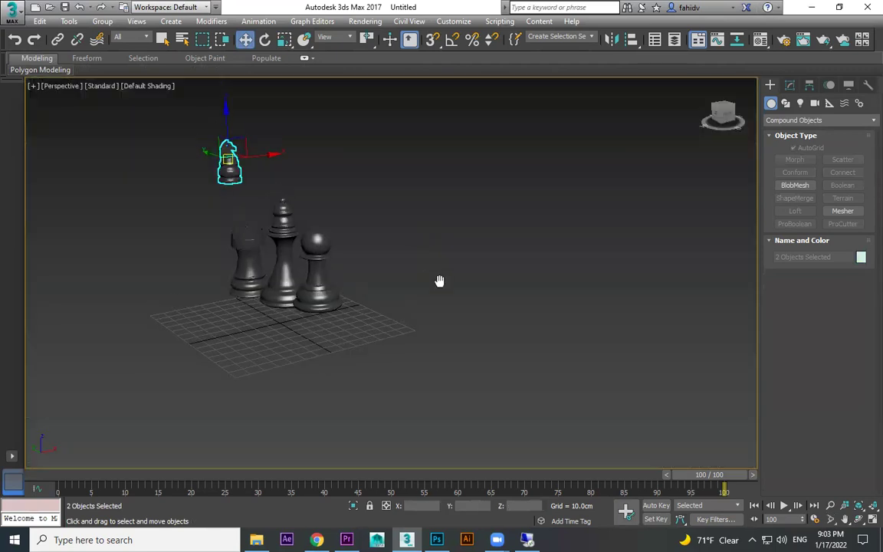
# Enlarge the knight to match the other pieces and stand it on the ground line in the left view.
pyautogui.press('f')
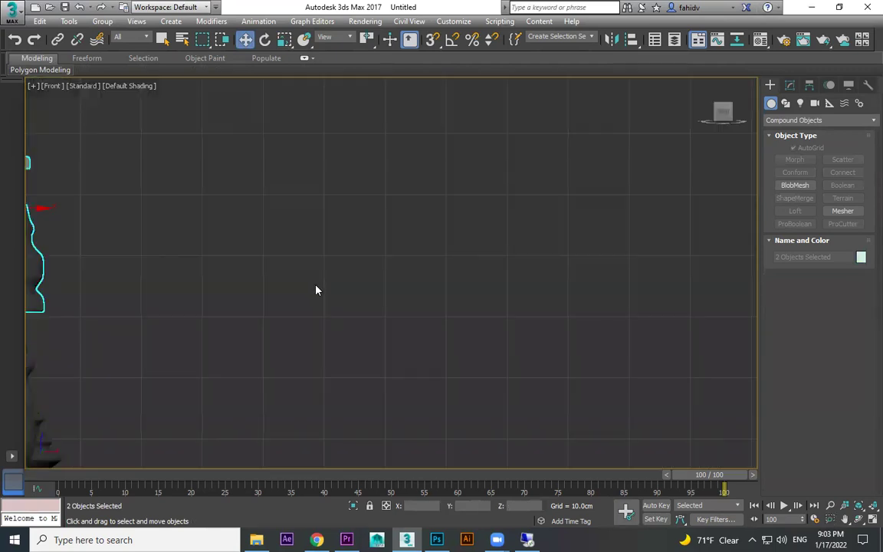
pyautogui.scroll(-4, 376, 307)
pyautogui.moveTo(275, 270); pyautogui.dragTo(345, 196, button='middle')
pyautogui.press('l')
pyautogui.scroll(-5, 407, 282)
pyautogui.moveTo(508, 315); pyautogui.dragTo(537, 294, button='middle')
pyautogui.moveTo(328, 234); pyautogui.dragTo(360, 242)
pyautogui.press('r')
pyautogui.press('w')
pyautogui.moveTo(323, 318); pyautogui.dragTo(323, 320)
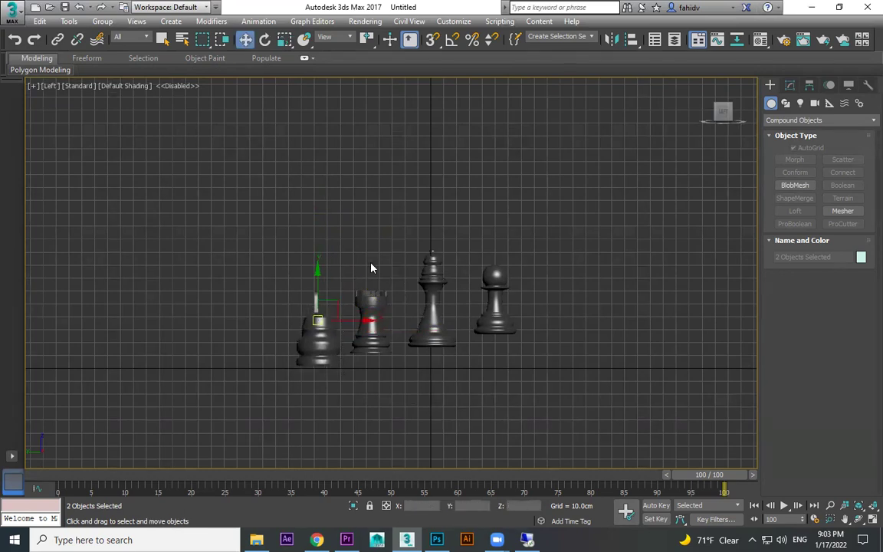
# Lower the rook, the tall piece and the pawn onto the ground line in the left view.
pyautogui.moveTo(401, 353); pyautogui.dragTo(401, 356)
pyautogui.moveTo(371, 326); pyautogui.dragTo(370, 341)
pyautogui.click(431, 277)
pyautogui.moveTo(432, 298); pyautogui.dragTo(432, 310)
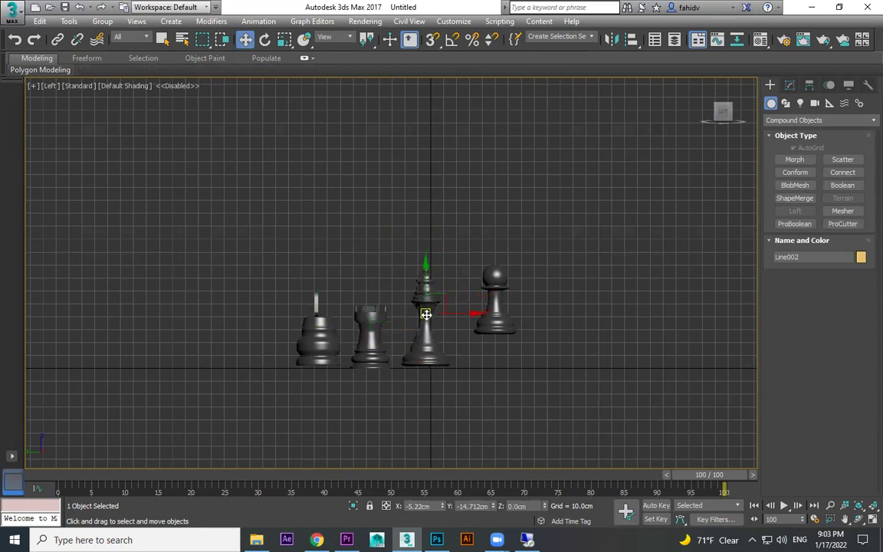
pyautogui.click(490, 304)
pyautogui.moveTo(506, 311); pyautogui.dragTo(497, 349)
# Select all the pieces in perspective and assign the grey 03 - Default material.
pyautogui.press('p')
pyautogui.click(445, 371)
pyautogui.scroll(6, 524, 375)
pyautogui.moveTo(77, 425); pyautogui.dragTo(77, 425)
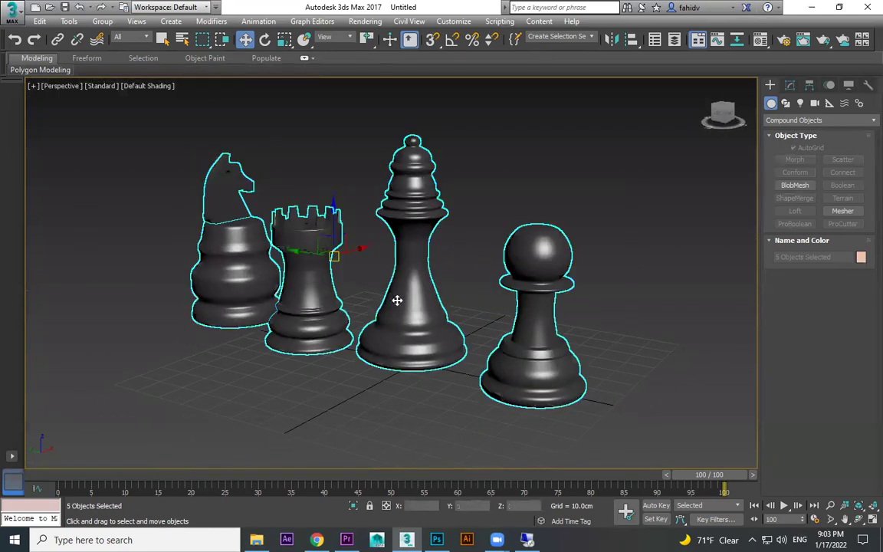
pyautogui.press('m')
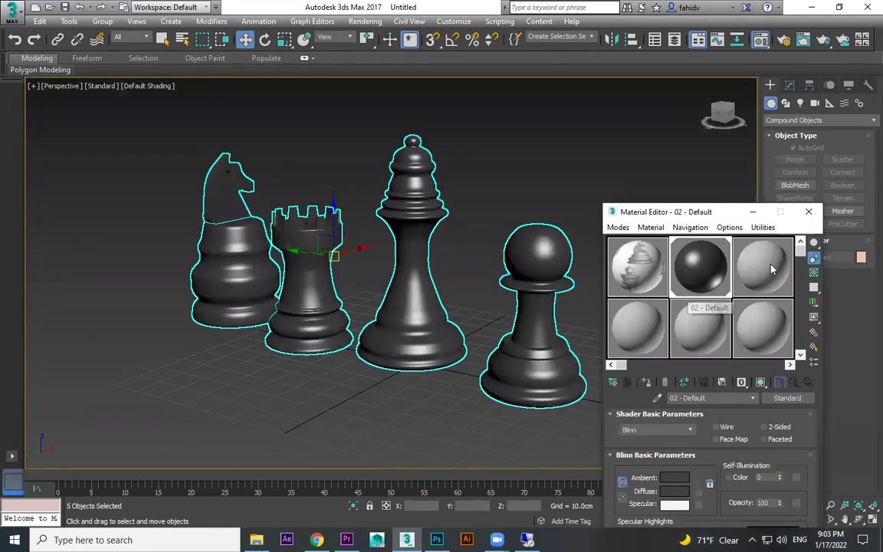
pyautogui.click(763, 267)
pyautogui.click(647, 382)
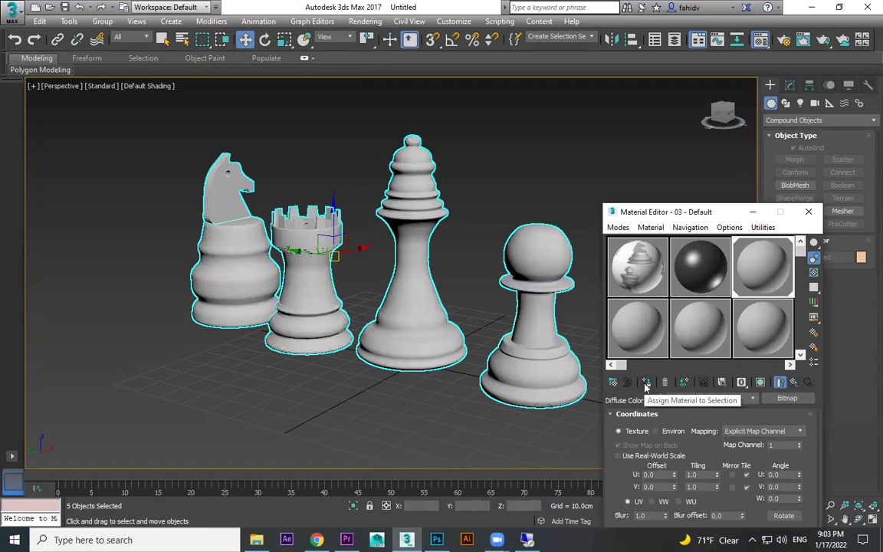
# Assign the 09 - Default material to all the pieces and set its diffuse colour to pure white (255, 255, 255).
pyautogui.click(769, 351)
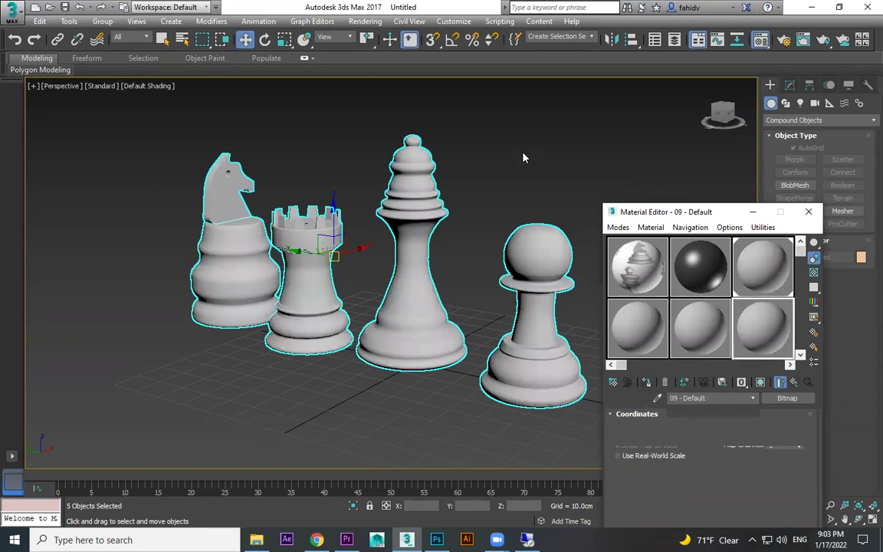
pyautogui.moveTo(548, 119); pyautogui.dragTo(213, 424)
pyautogui.click(646, 382)
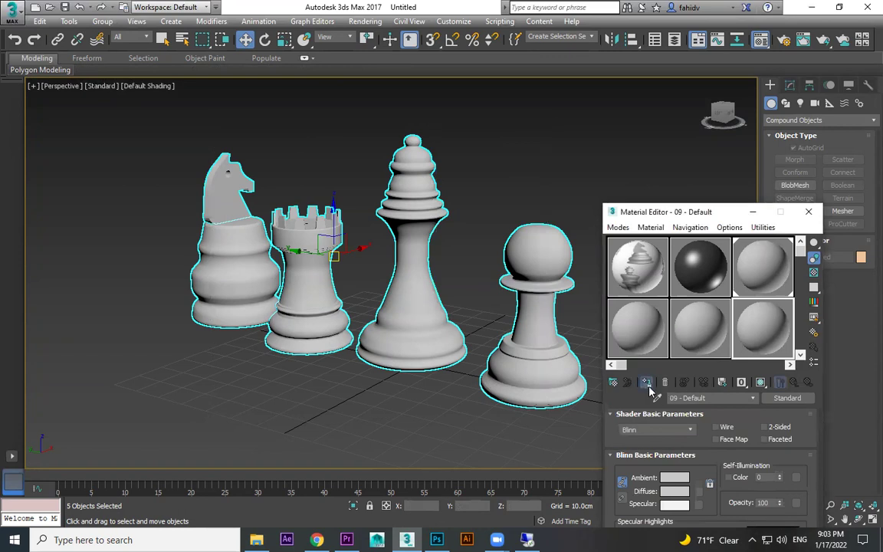
pyautogui.click(683, 491)
pyautogui.moveTo(369, 174); pyautogui.dragTo(432, 178)
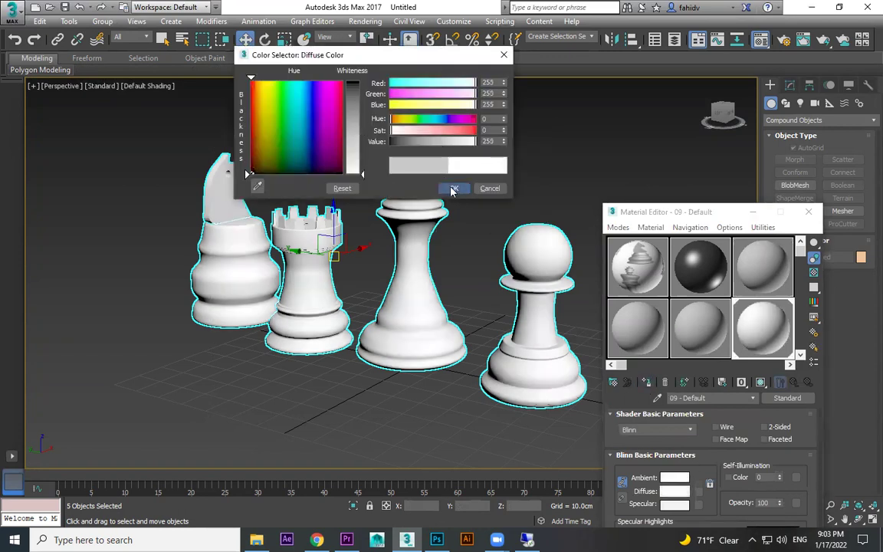
pyautogui.click(454, 189)
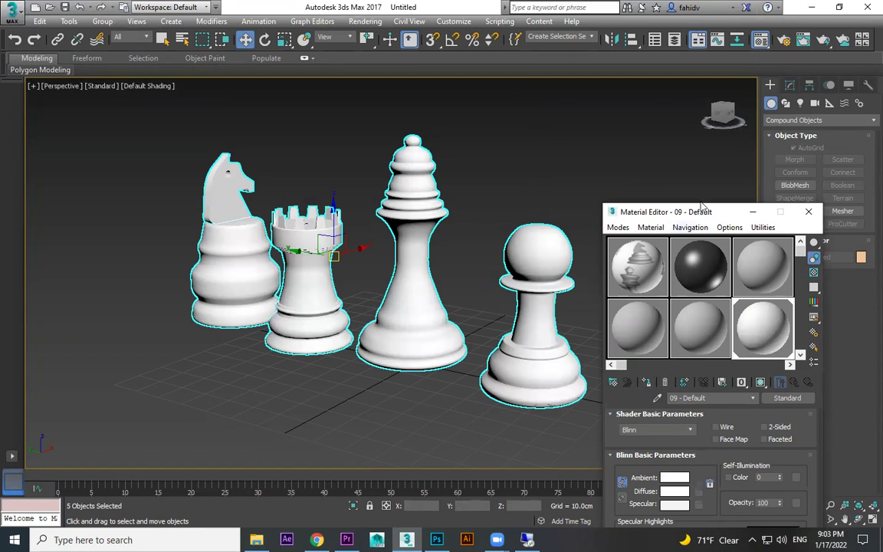
# Set the white material's specular level to 80 and glossiness to 37, and darken its diffuse colour slightly to off-white.
pyautogui.moveTo(702, 205); pyautogui.dragTo(695, 87)
pyautogui.moveTo(690, 417); pyautogui.dragTo(701, 365)
pyautogui.moveTo(690, 434); pyautogui.dragTo(689, 419)
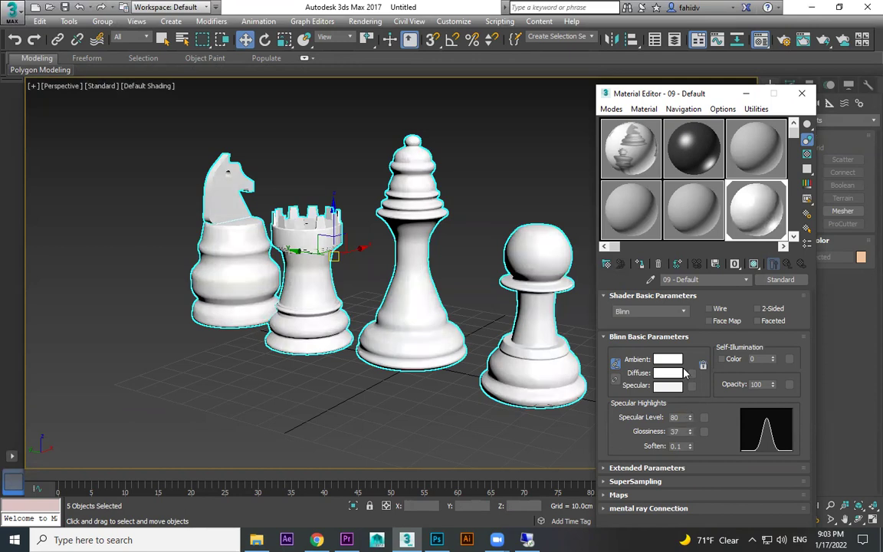
pyautogui.click(669, 374)
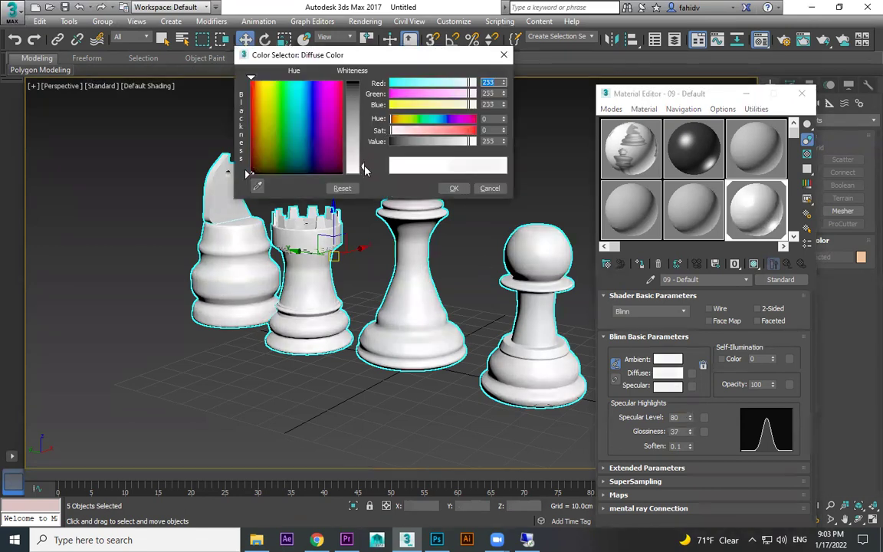
pyautogui.click(453, 189)
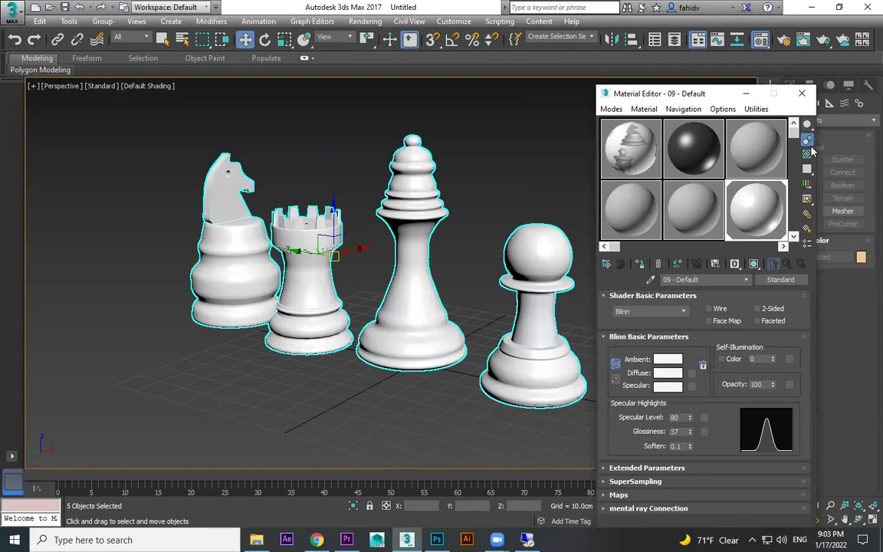
pyautogui.click(799, 98)
pyautogui.click(664, 369)
# Rotate the knight's head and base together about the vertical axis to show the head more from its side.
pyautogui.keyDown('alt'); pyautogui.moveTo(664, 369); pyautogui.dragTo(495, 389, button='middle'); pyautogui.keyUp('alt')
pyautogui.moveTo(656, 195); pyautogui.dragTo(498, 257)
pyautogui.press('e')
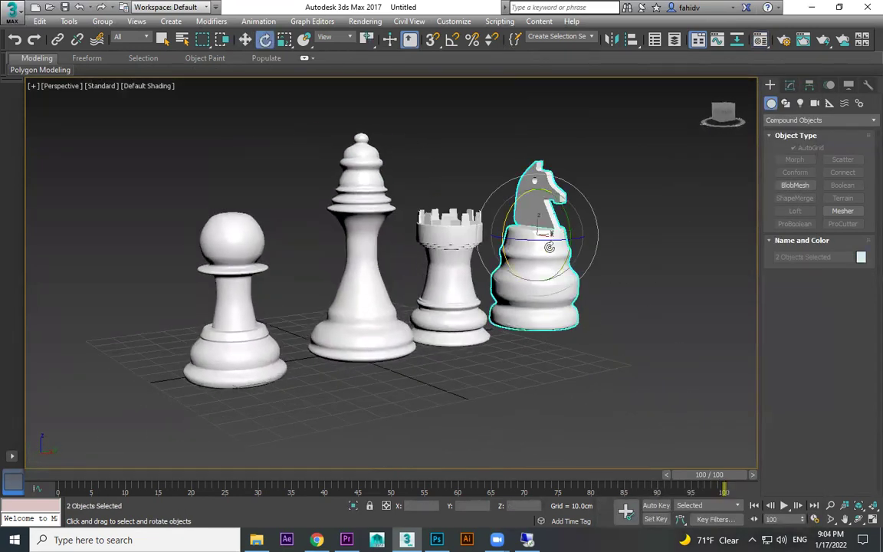
pyautogui.moveTo(548, 242); pyautogui.dragTo(600, 233)
pyautogui.click(594, 457)
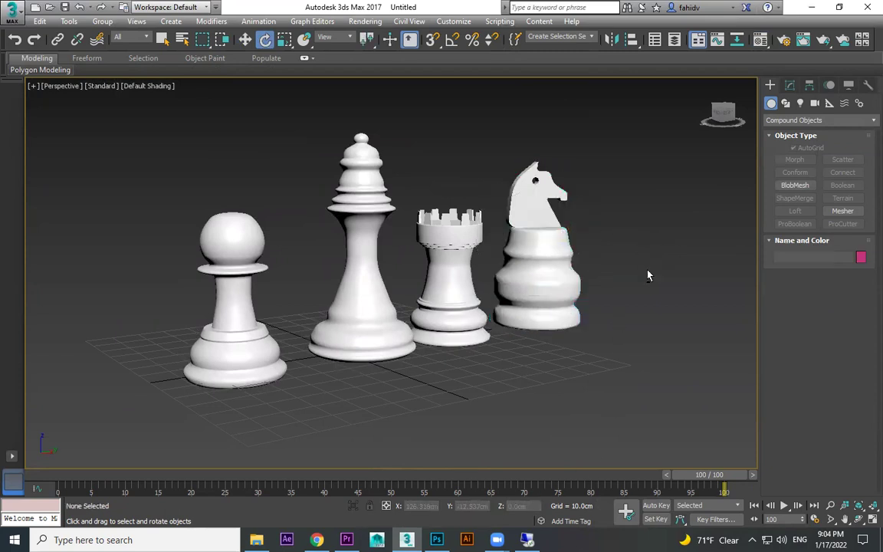
# View the reference picture preview.jpg to compare the knight's head with its base, and return to 3ds Max.
pyautogui.keyDown('alt'); pyautogui.moveTo(649, 276); pyautogui.dragTo(626, 274, button='middle'); pyautogui.keyUp('alt')
pyautogui.click(813, 7)
pyautogui.doubleClick(575, 276)
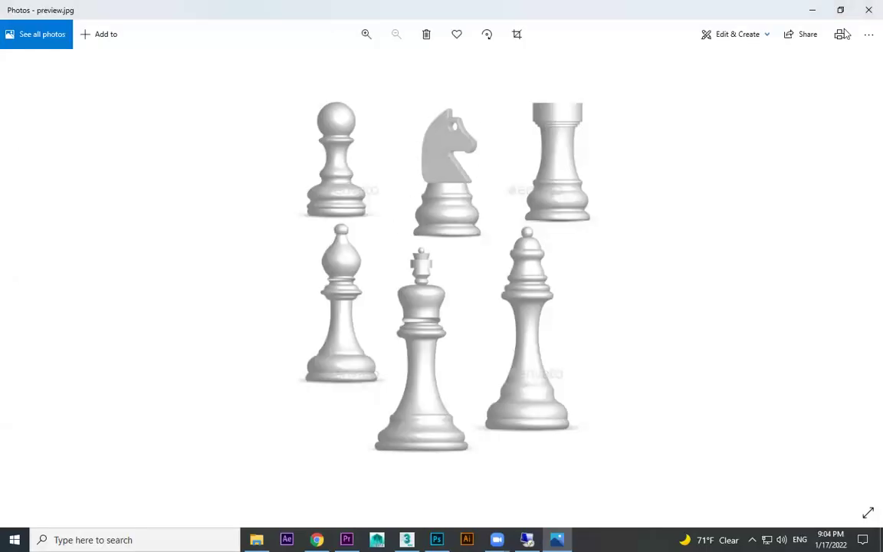
pyautogui.click(818, 12)
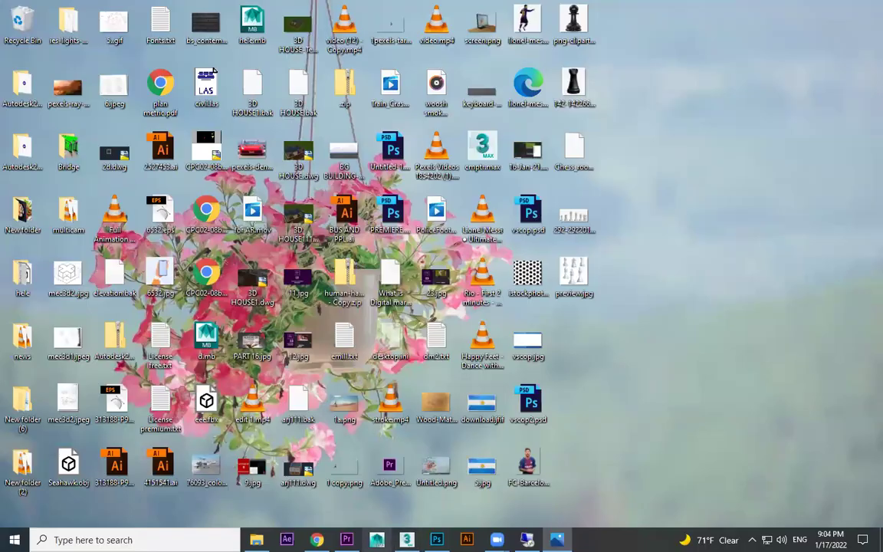
pyautogui.click(407, 540)
# Scale the knight's head up slightly on its base.
pyautogui.click(564, 192)
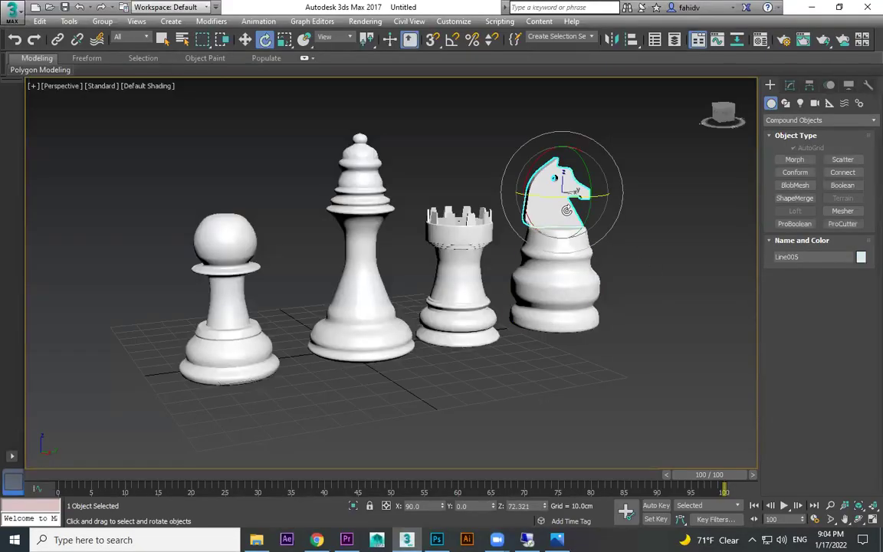
pyautogui.press('r')
pyautogui.moveTo(595, 199); pyautogui.dragTo(570, 138)
pyautogui.press('w')
pyautogui.click(615, 325)
pyautogui.moveTo(615, 326)
pyautogui.keyDown('alt'); pyautogui.mouseDown(button='middle')
pyautogui.moveTo(624, 308)
pyautogui.moveTo(609, 320)
pyautogui.mouseUp(button='middle'); pyautogui.keyUp('alt')
pyautogui.click(570, 210)
pyautogui.scroll(3, 572, 205)
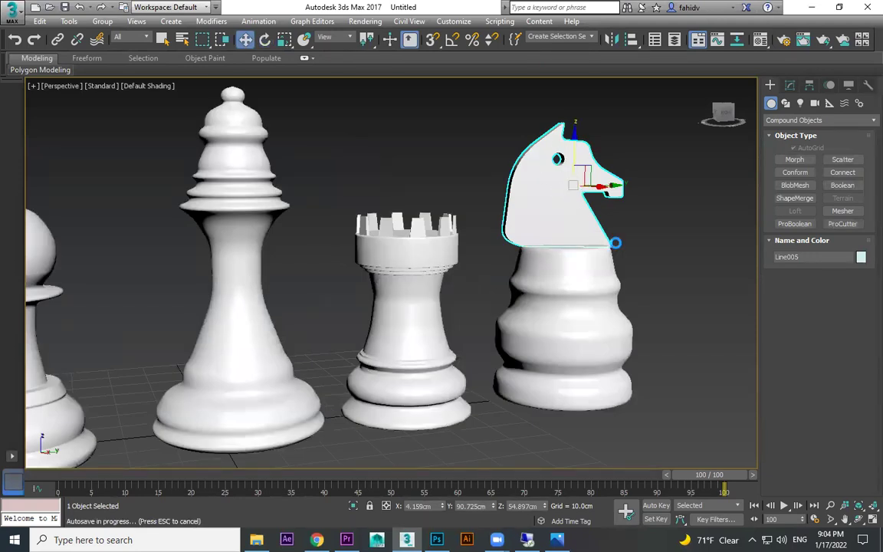
# Examine the row of pieces from several angles, checking the knight's head against its base.
pyautogui.click(658, 228)
pyautogui.keyDown('alt'); pyautogui.moveTo(659, 229); pyautogui.dragTo(572, 260, button='middle'); pyautogui.keyUp('alt')
pyautogui.scroll(-5, 605, 310)
pyautogui.scroll(6, 591, 310)
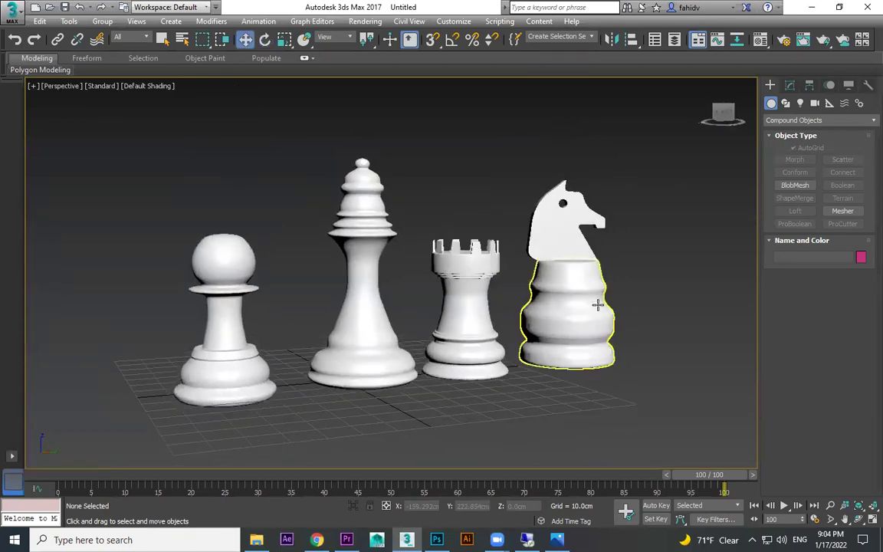
pyautogui.scroll(-5, 603, 306)
pyautogui.keyDown('alt'); pyautogui.moveTo(684, 296); pyautogui.dragTo(627, 310, button='middle'); pyautogui.keyUp('alt')
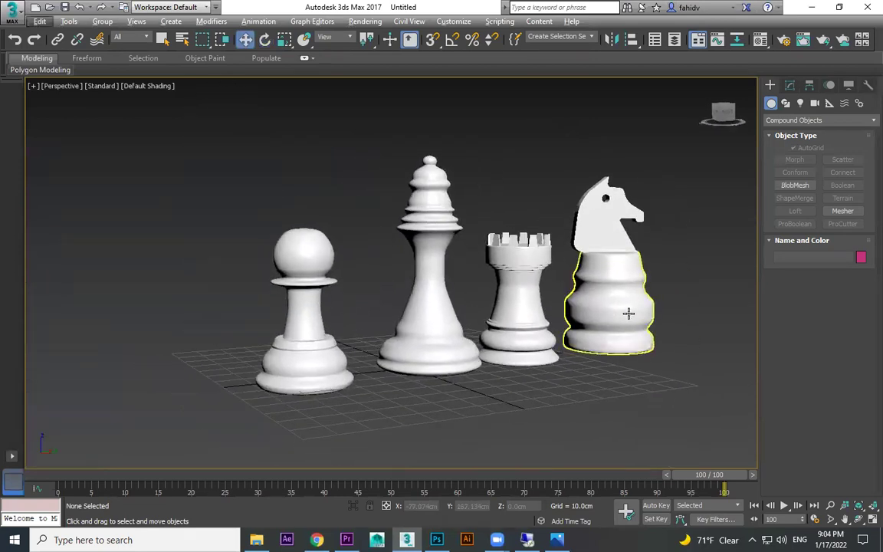
pyautogui.scroll(5, 629, 311)
pyautogui.keyDown('alt'); pyautogui.moveTo(723, 252); pyautogui.dragTo(698, 281, button='middle'); pyautogui.keyUp('alt')
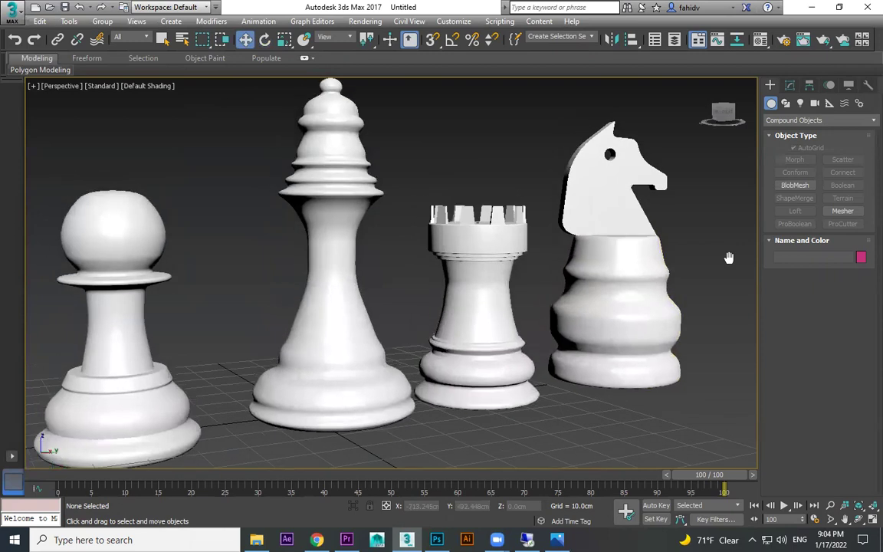
pyautogui.scroll(-4, 698, 280)
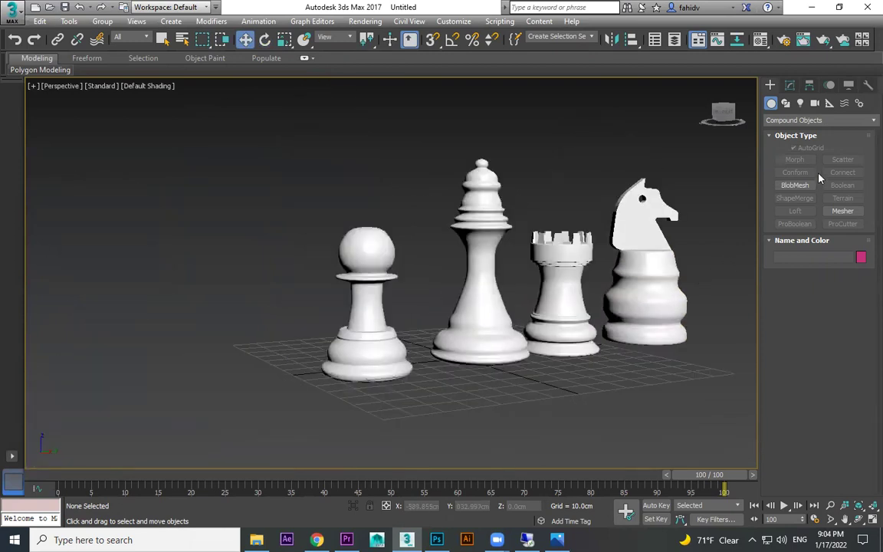
# Create a wide, flat Standard Primitives box under the four pieces as the chessboard.
pyautogui.click(777, 122)
pyautogui.click(794, 131)
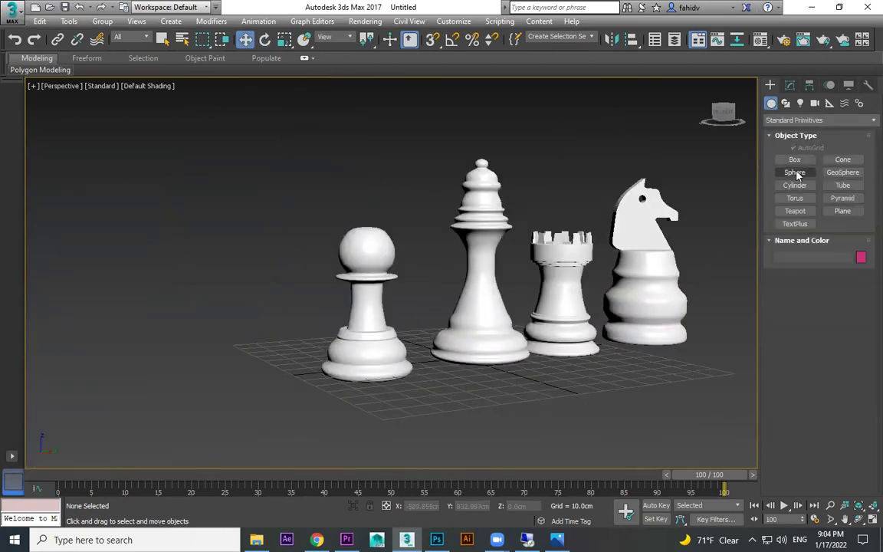
pyautogui.click(797, 165)
pyautogui.keyDown('alt'); pyautogui.moveTo(438, 272); pyautogui.dragTo(414, 338, button='middle'); pyautogui.keyUp('alt')
pyautogui.scroll(-3, 407, 339)
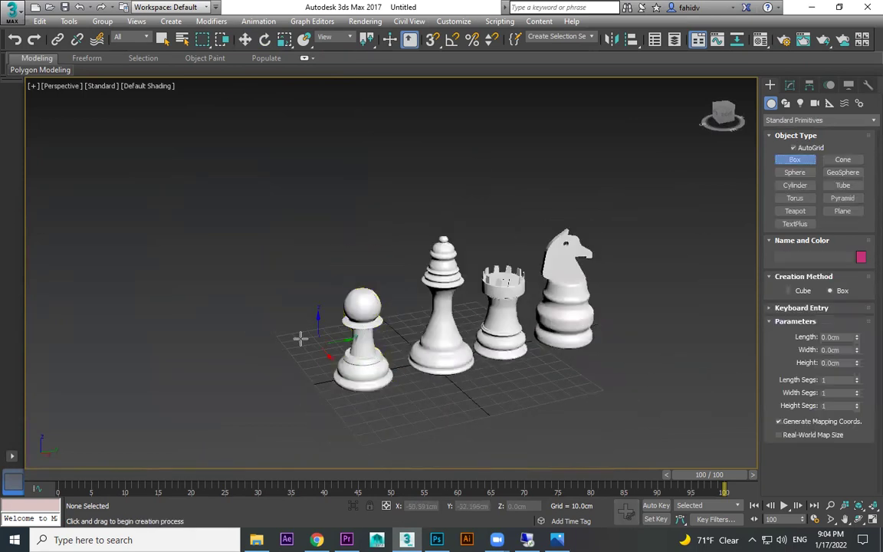
pyautogui.moveTo(213, 318); pyautogui.dragTo(700, 384)
pyautogui.click(700, 406)
pyautogui.keyDown('alt'); pyautogui.moveTo(641, 376); pyautogui.dragTo(598, 362, button='middle'); pyautogui.keyUp('alt')
pyautogui.press('w')
pyautogui.press('r')
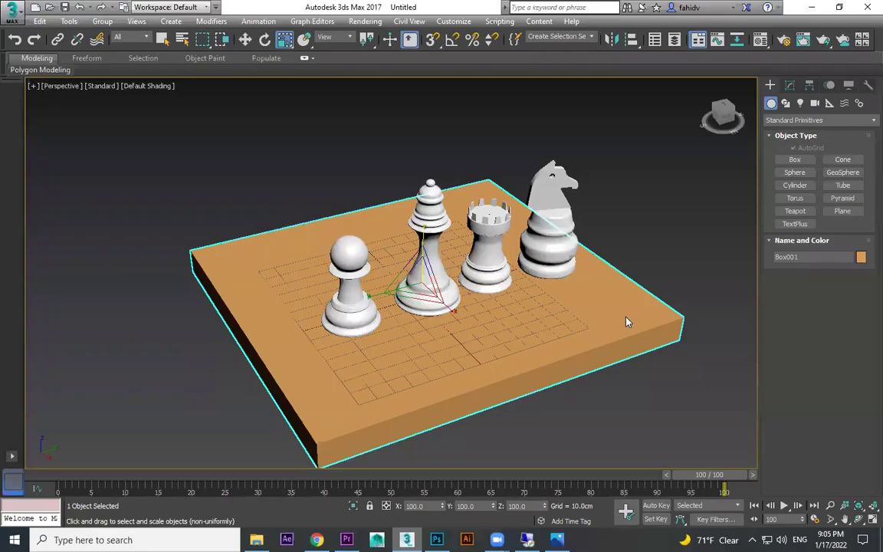
# Assign the plain 13 - Default material to the board box.
pyautogui.click(627, 318)
pyautogui.click(600, 320)
pyautogui.press('m')
pyautogui.press('m')
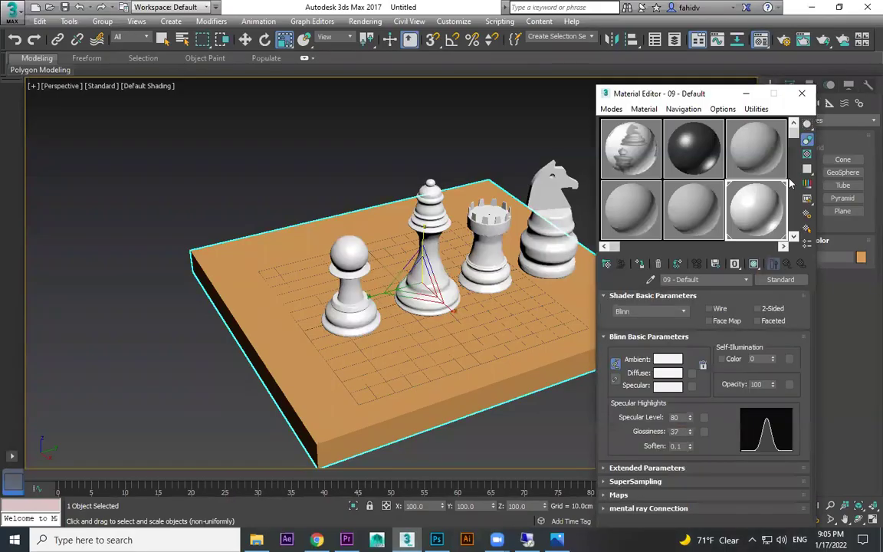
pyautogui.click(648, 221)
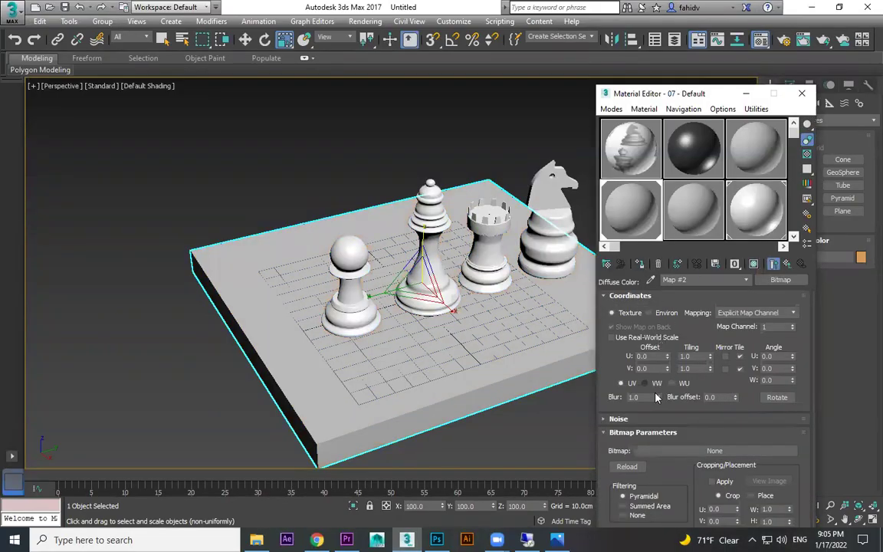
pyautogui.moveTo(795, 131); pyautogui.dragTo(796, 186)
pyautogui.click(638, 191)
pyautogui.click(642, 264)
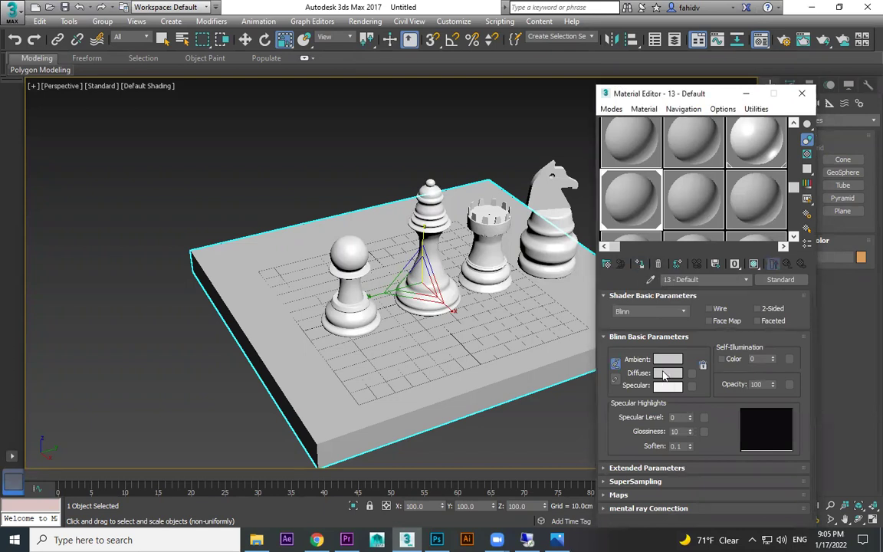
# Set the board material's diffuse colour to a muted pinkish brown.
pyautogui.click(668, 373)
pyautogui.click(364, 164)
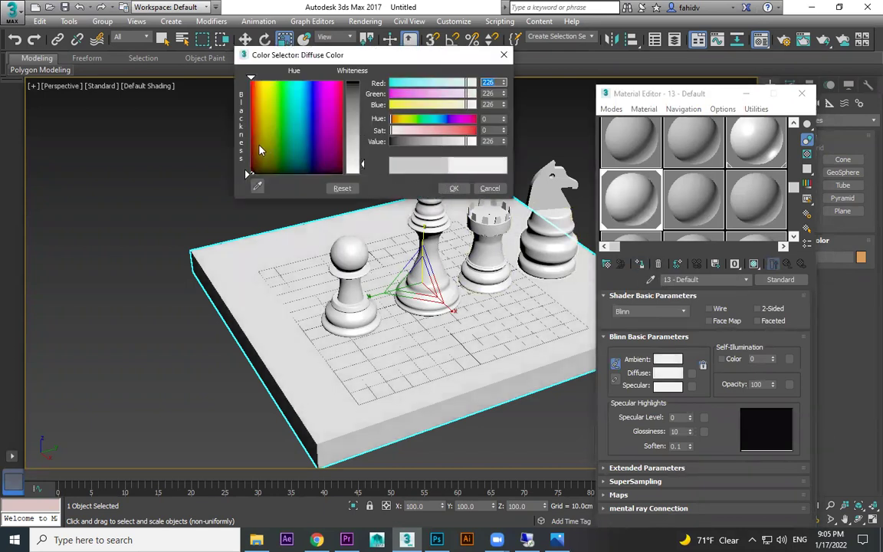
pyautogui.moveTo(364, 164); pyautogui.dragTo(366, 129)
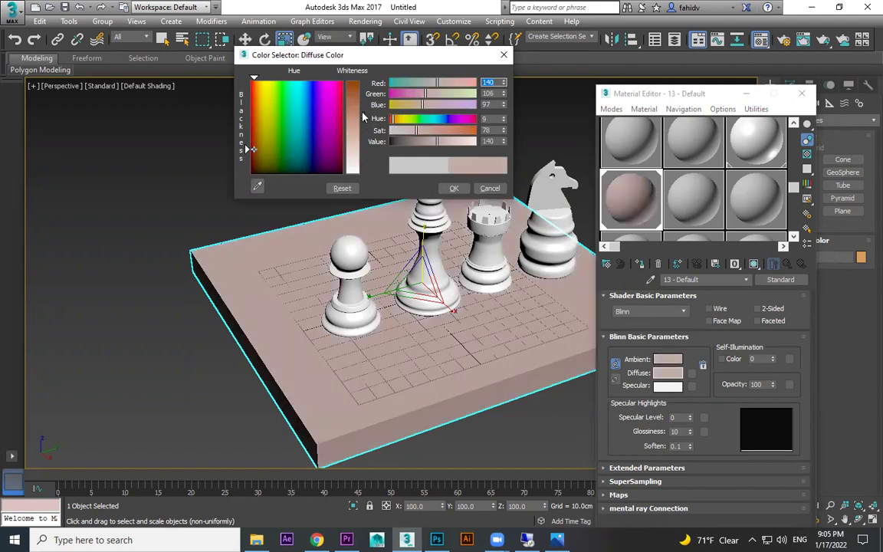
pyautogui.click(459, 189)
# Convert the board box to an editable poly.
pyautogui.keyDown('alt'); pyautogui.moveTo(432, 294); pyautogui.dragTo(374, 295, button='middle'); pyautogui.keyUp('alt')
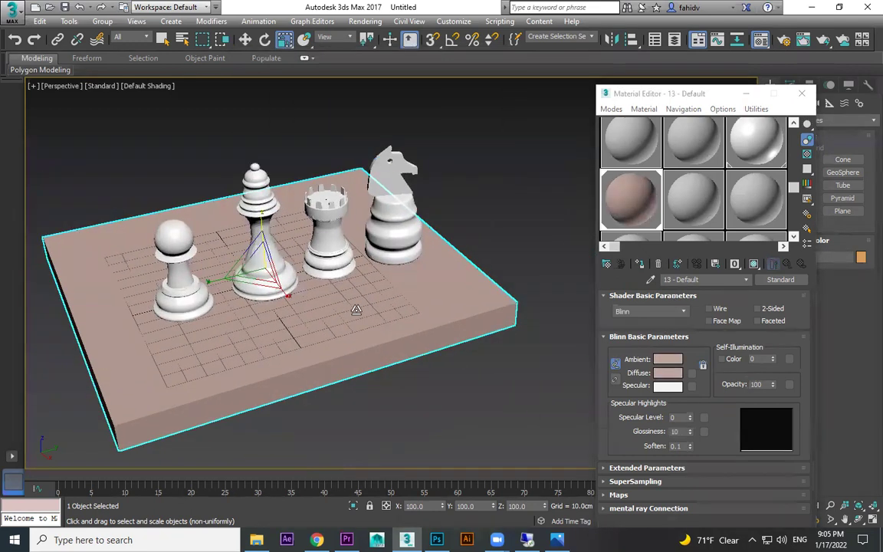
pyautogui.rightClick(374, 294)
pyautogui.click(537, 434)
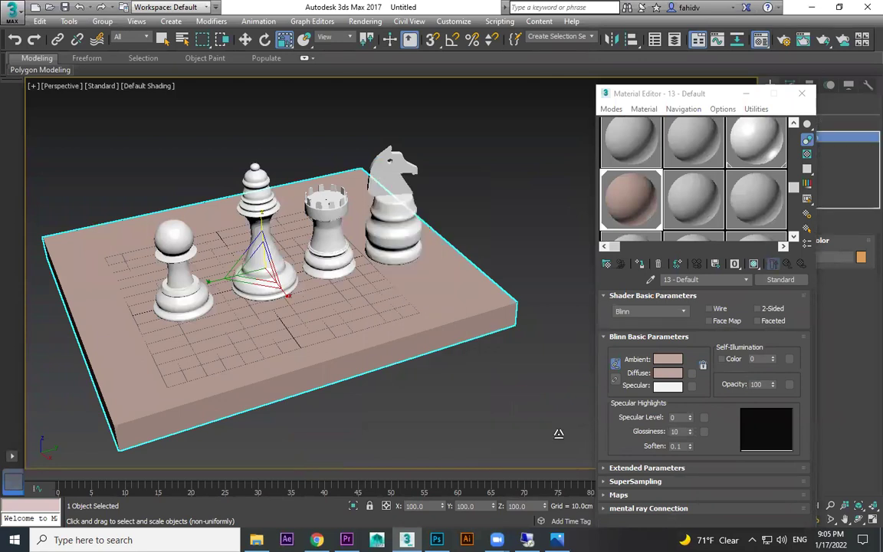
pyautogui.rightClick(450, 300)
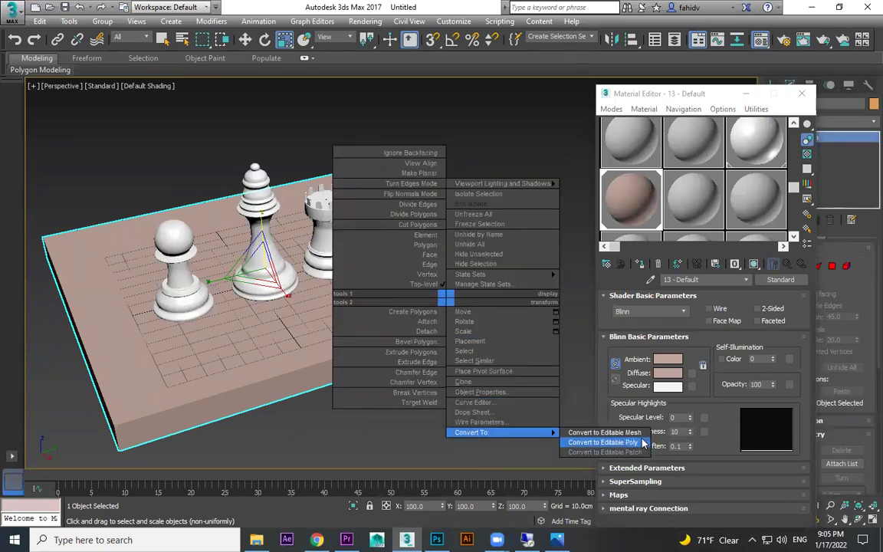
pyautogui.click(591, 443)
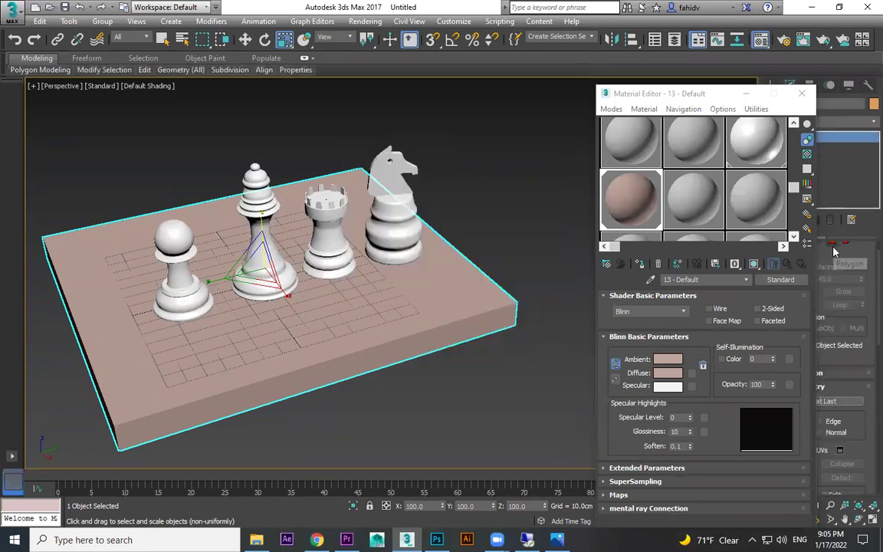
# Give only the board's top polygon the 14 - Default material with a Checker diffuse map, and show the map in the viewport.
pyautogui.click(833, 246)
pyautogui.click(422, 296)
pyautogui.click(719, 196)
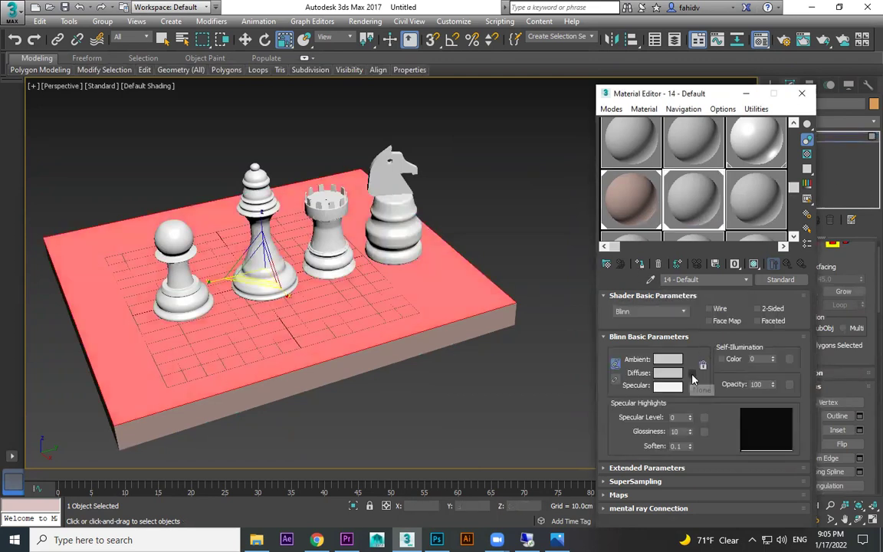
pyautogui.click(692, 375)
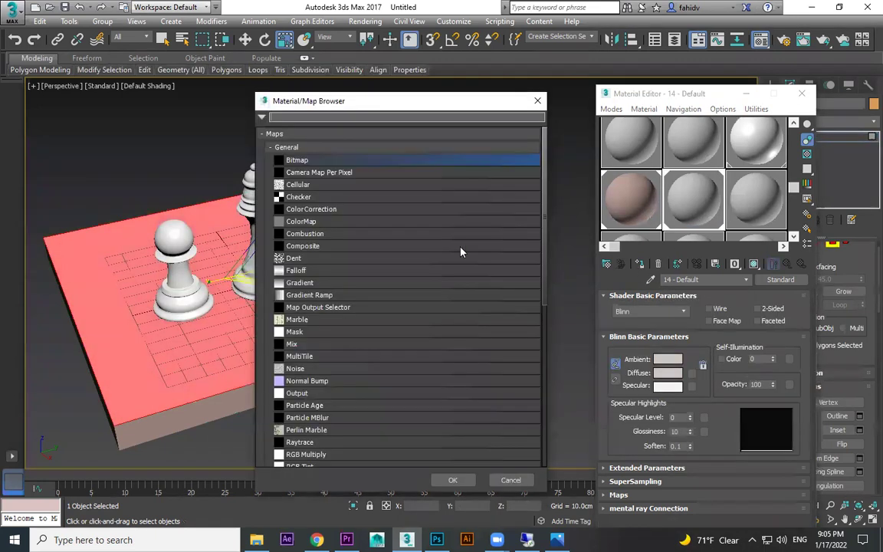
pyautogui.doubleClick(298, 197)
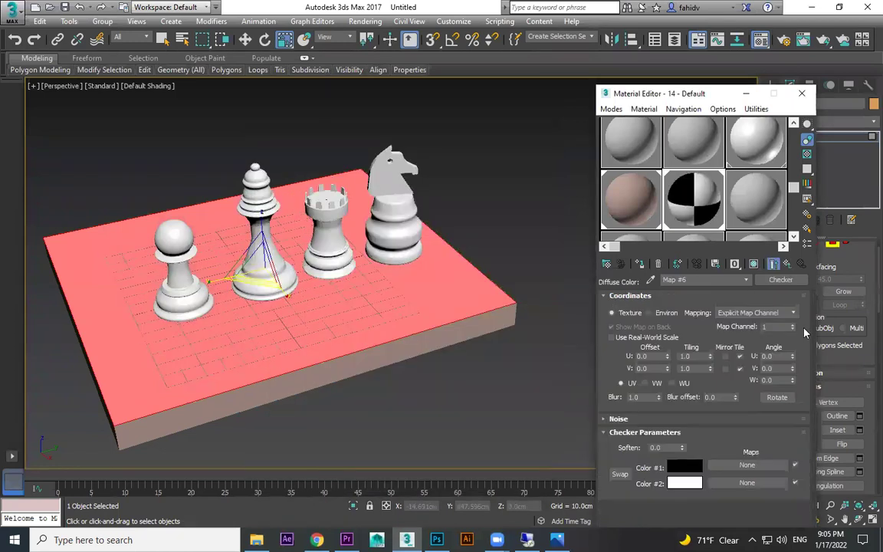
pyautogui.click(756, 266)
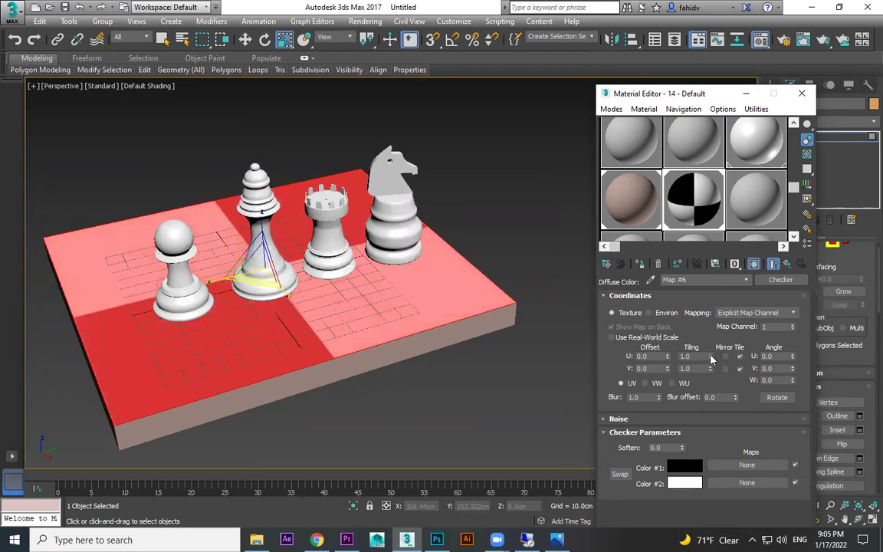
# Try a checker map tiling of 8 in both U and V.
pyautogui.doubleClick(697, 369)
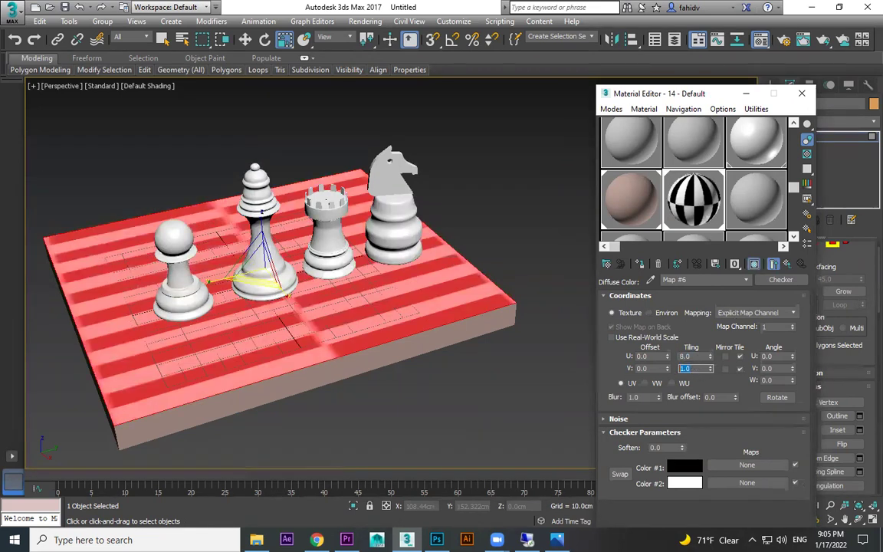
pyautogui.write('8')
pyautogui.press('Return')
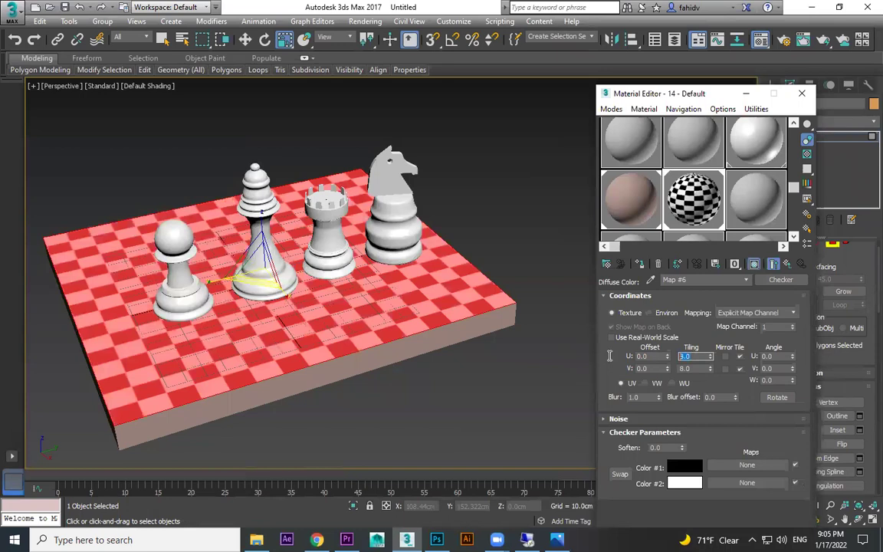
# Set the checker map's tiling to 4.0 in both U and V and minimise the Material Editor.
pyautogui.write('4')
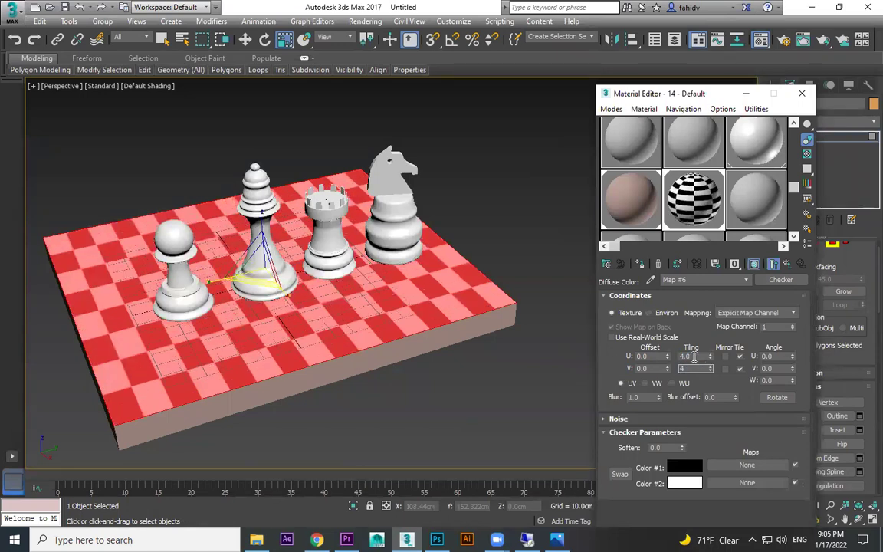
pyautogui.click(684, 356)
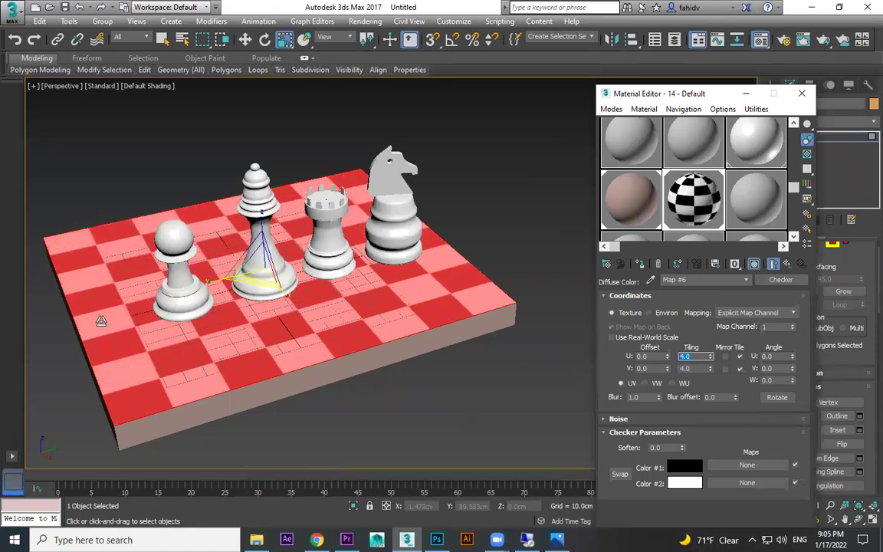
pyautogui.click(746, 94)
# Leave polygon editing and scale the whole board up uniformly to about 204 percent.
pyautogui.keyDown('alt'); pyautogui.moveTo(596, 245); pyautogui.dragTo(549, 302, button='middle'); pyautogui.keyUp('alt')
pyautogui.scroll(-5, 549, 301)
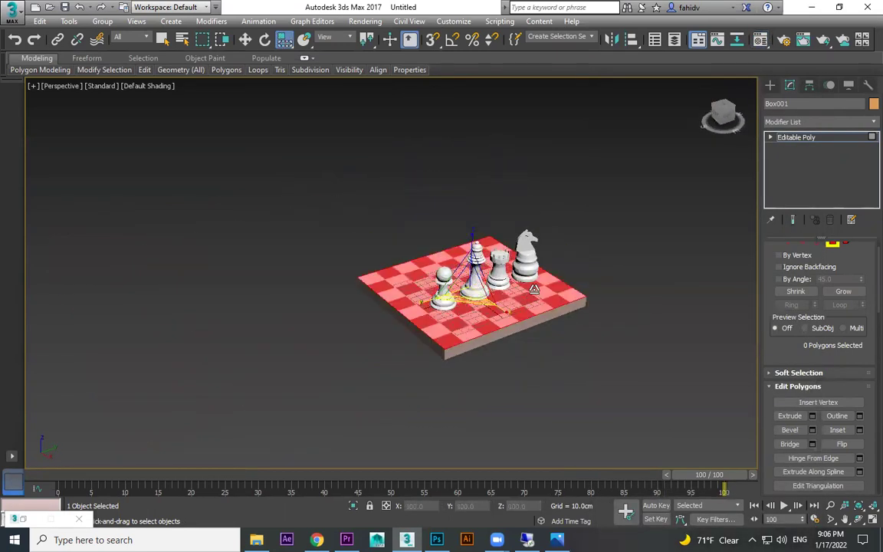
pyautogui.click(771, 85)
pyautogui.click(550, 331)
pyautogui.click(522, 313)
pyautogui.scroll(4, 522, 313)
pyautogui.scroll(5, 502, 275)
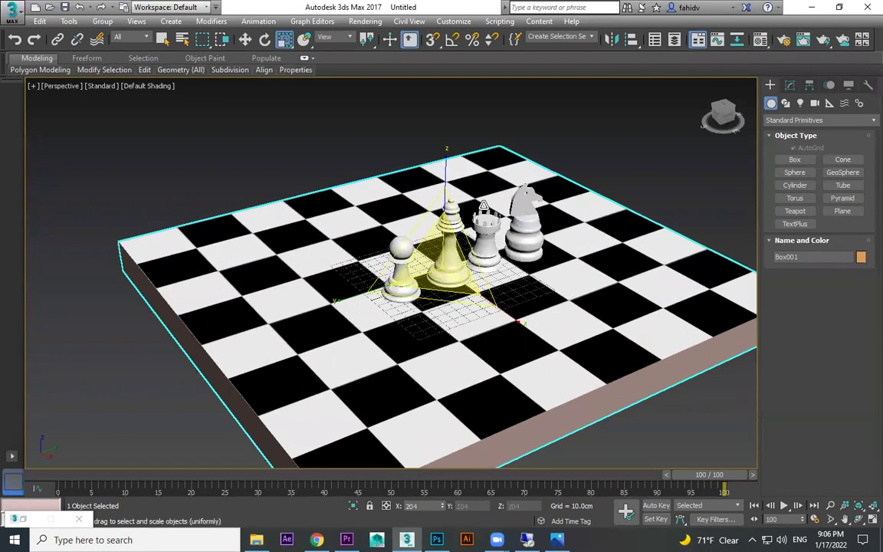
pyautogui.press('w')
# Select all the pieces without the board and place a copy of the row behind the originals.
pyautogui.scroll(4, 502, 242)
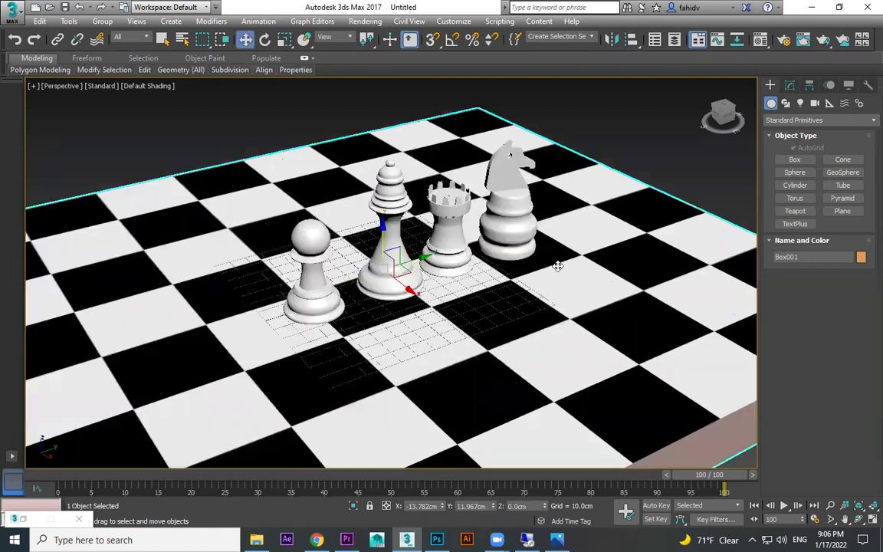
pyautogui.moveTo(305, 274); pyautogui.dragTo(301, 276)
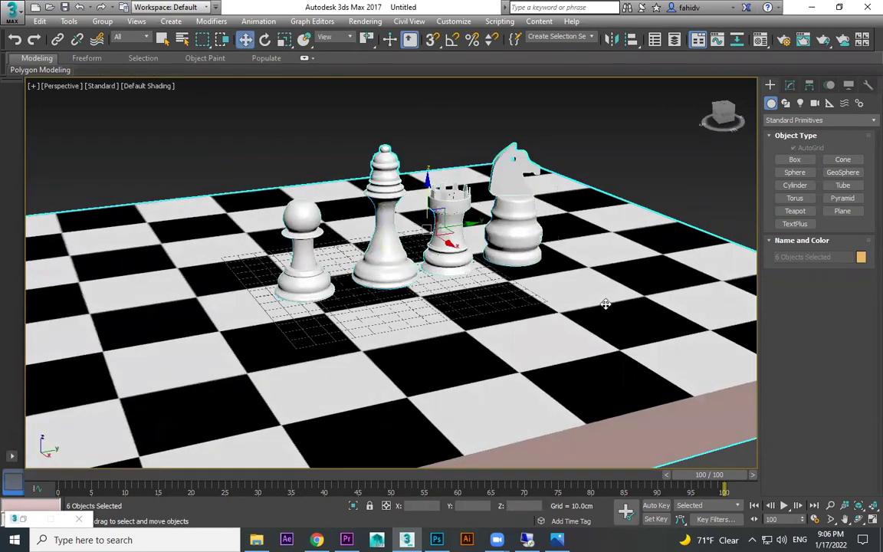
pyautogui.scroll(-5, 537, 297)
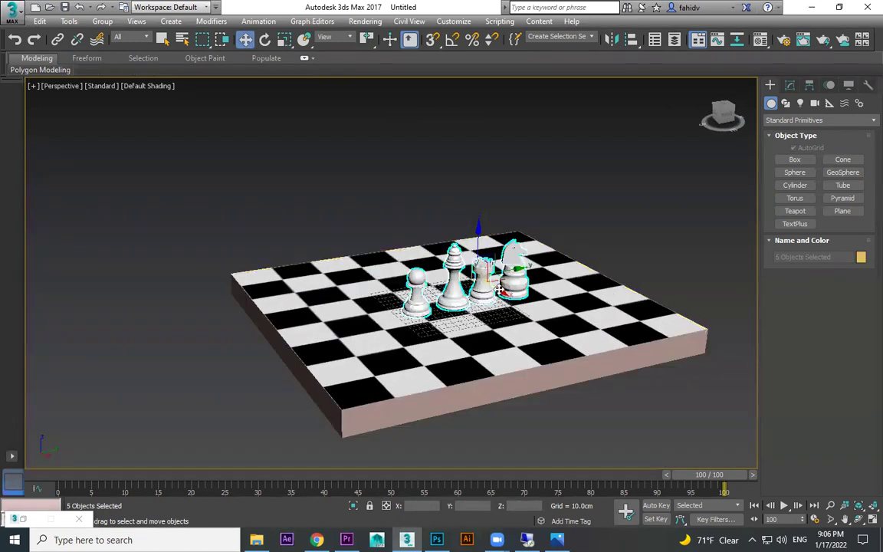
pyautogui.keyDown('shift'); pyautogui.moveTo(500, 292); pyautogui.dragTo(442, 250); pyautogui.keyUp('shift')
pyautogui.click(449, 322)
# Assign the existing dark glossy material to the copied row of pieces and close the Material Editor.
pyautogui.press('m')
pyautogui.moveTo(795, 192); pyautogui.dragTo(793, 131)
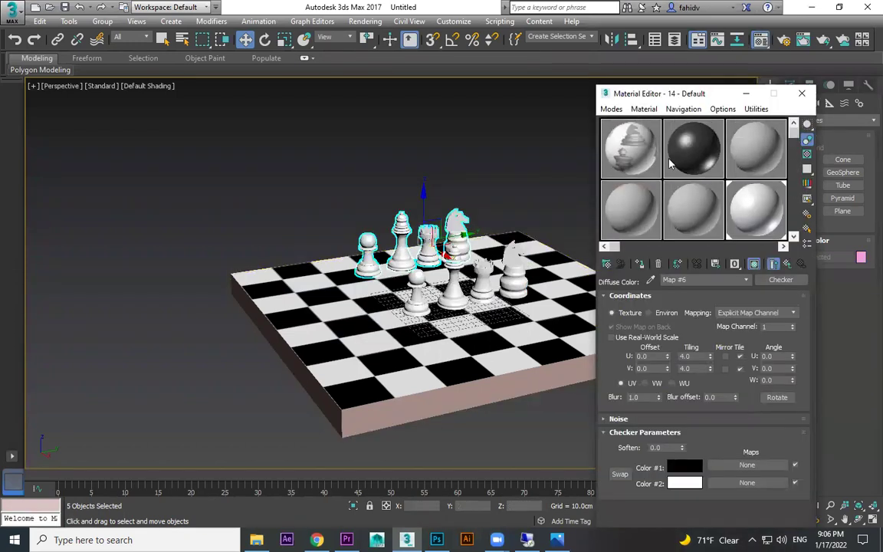
pyautogui.click(677, 165)
pyautogui.click(642, 264)
pyautogui.click(802, 93)
pyautogui.click(480, 162)
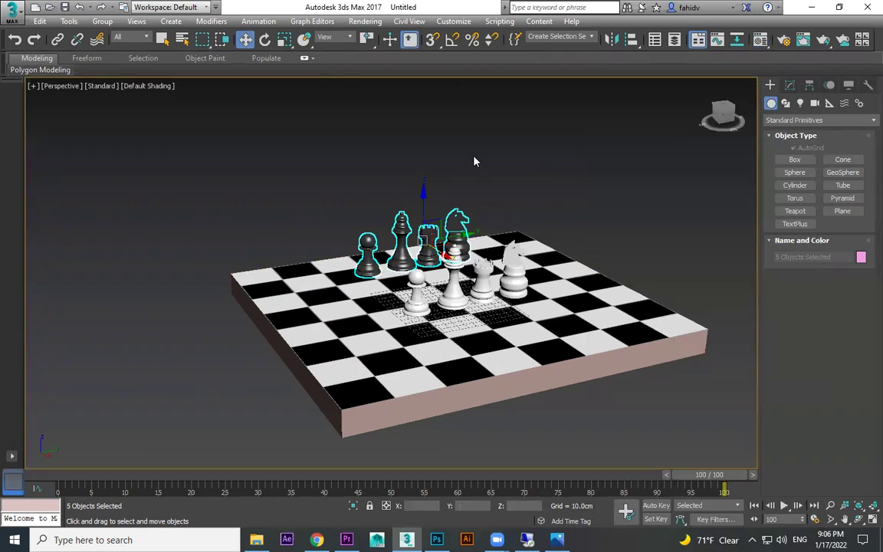
# Move the dark bishop out of its row towards the board's centre and view the board from the top.
pyautogui.scroll(4, 460, 222)
pyautogui.keyDown('alt'); pyautogui.moveTo(441, 230); pyautogui.dragTo(485, 260, button='middle'); pyautogui.keyUp('alt')
pyautogui.click(297, 252)
pyautogui.click(282, 269)
pyautogui.moveTo(317, 255); pyautogui.dragTo(411, 276)
pyautogui.keyDown('alt'); pyautogui.moveTo(397, 294); pyautogui.dragTo(414, 257, button='middle'); pyautogui.keyUp('alt')
pyautogui.press('t')
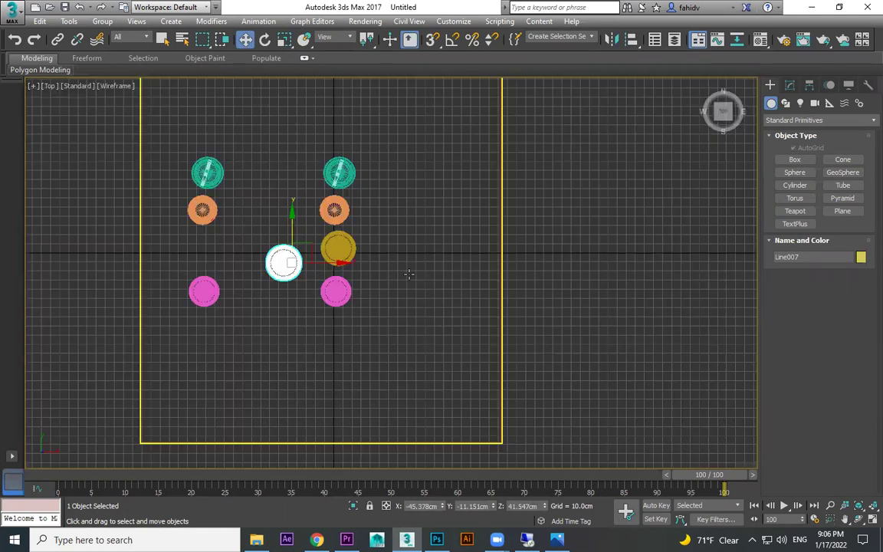
# Shade the top view and reposition the dark bishop, white pawn and white bishop onto individual board squares.
pyautogui.scroll(3, 329, 265)
pyautogui.press('F3')
pyautogui.moveTo(330, 267); pyautogui.dragTo(436, 273, button='middle')
pyautogui.moveTo(355, 262); pyautogui.dragTo(305, 263)
pyautogui.moveTo(451, 322); pyautogui.dragTo(462, 376)
pyautogui.click(460, 244)
pyautogui.moveTo(461, 246); pyautogui.dragTo(472, 284)
# Move the white rook and both parts of the white knight onto squares farther from the dark pieces.
pyautogui.moveTo(500, 322); pyautogui.dragTo(523, 404, button='middle')
pyautogui.click(458, 248)
pyautogui.moveTo(508, 241); pyautogui.dragTo(609, 248)
pyautogui.click(486, 169)
pyautogui.keyDown('ctrl'); pyautogui.click(475, 173); pyautogui.keyUp('ctrl')
pyautogui.moveTo(480, 168); pyautogui.dragTo(574, 145)
pyautogui.moveTo(230, 251); pyautogui.dragTo(395, 211, button='middle')
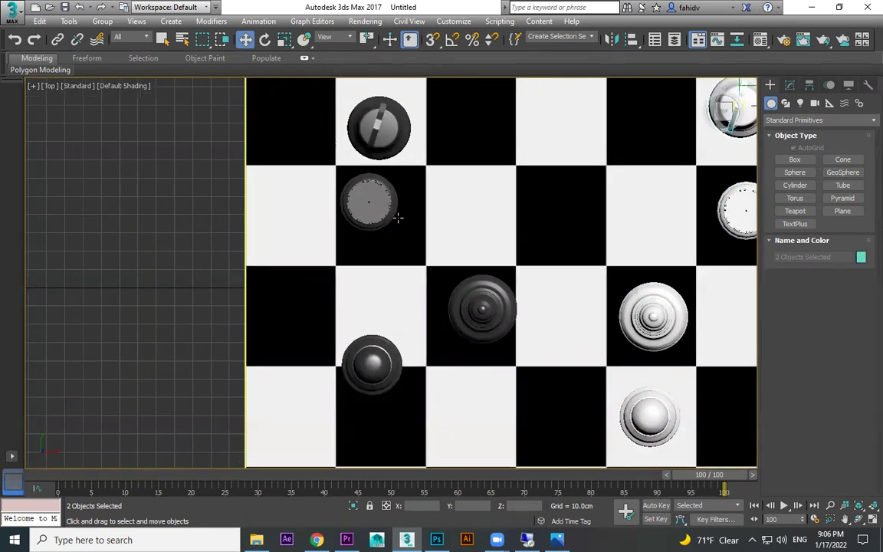
# Move the dark rook onto a white square in the dark knight's row and the dark bishop onto the black square beyond the white pawn.
pyautogui.click(376, 209)
pyautogui.moveTo(377, 209); pyautogui.dragTo(595, 98)
pyautogui.click(486, 314)
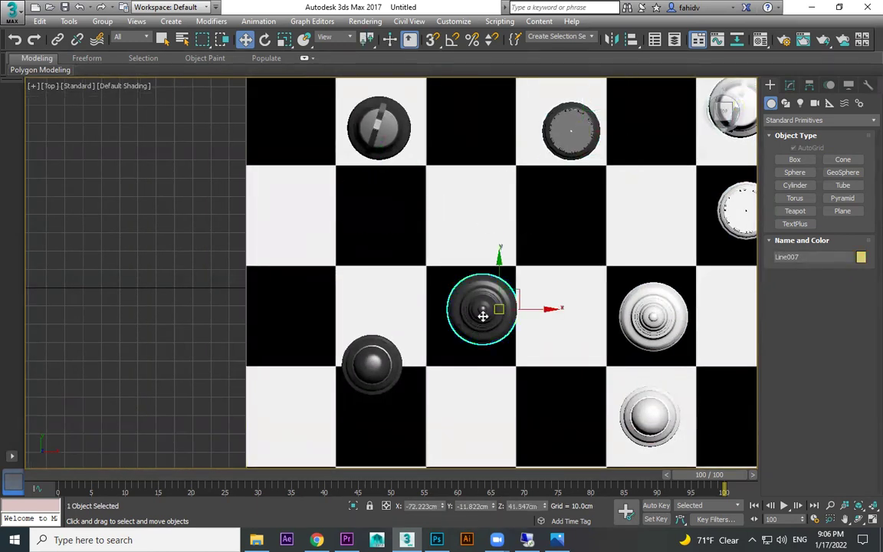
pyautogui.moveTo(513, 310); pyautogui.dragTo(755, 300)
pyautogui.moveTo(756, 300); pyautogui.dragTo(647, 281, button='middle')
pyautogui.moveTo(622, 287); pyautogui.dragTo(620, 393)
# Place single copies of the dark pawn on separate squares around the original.
pyautogui.click(266, 347)
pyautogui.moveTo(270, 352)
pyautogui.mouseDown()
pyautogui.moveTo(376, 301)
pyautogui.moveTo(376, 369)
pyautogui.moveTo(393, 443)
pyautogui.moveTo(446, 458)
pyautogui.mouseUp()
pyautogui.scroll(-2, 362, 312)
pyautogui.press('Return')
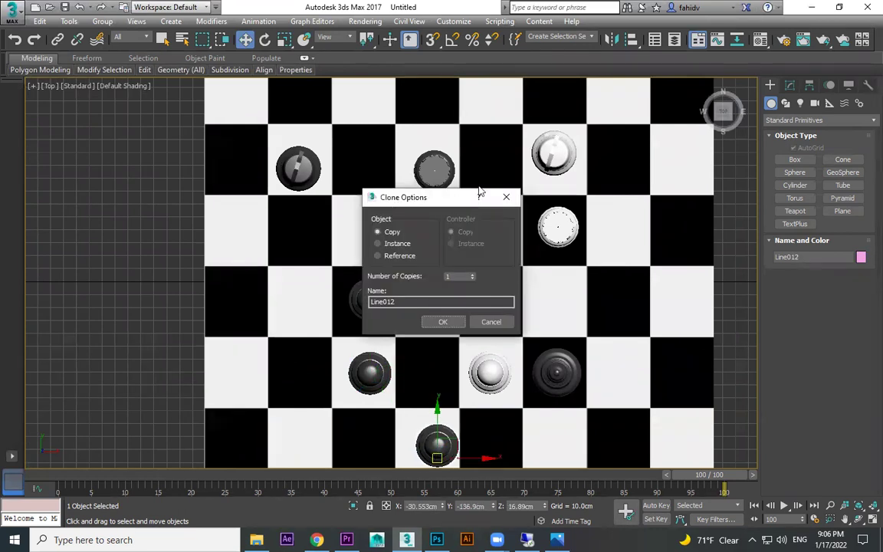
pyautogui.click(445, 322)
pyautogui.moveTo(599, 335); pyautogui.dragTo(572, 321, button='middle')
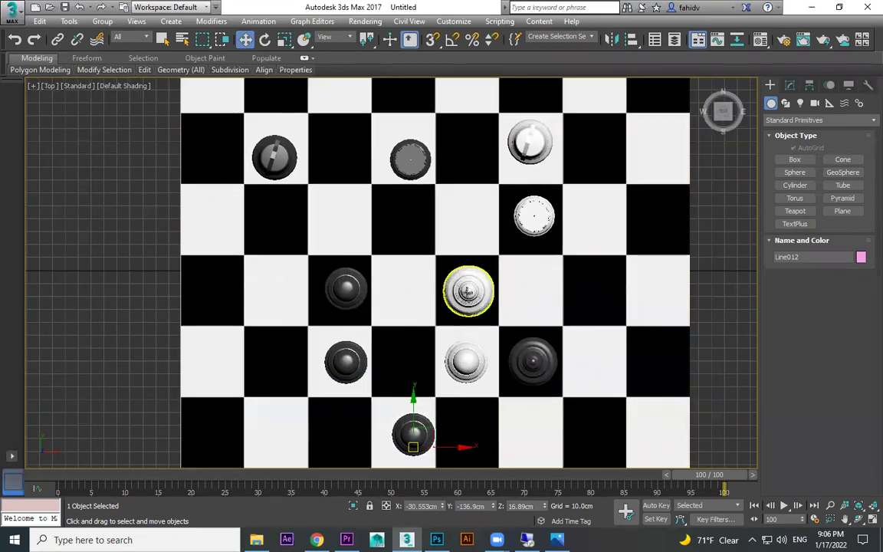
# Copy the white pawn onto the white square on the other side of the white bishop.
pyautogui.click(465, 355)
pyautogui.moveTo(465, 353)
pyautogui.keyDown('shift'); pyautogui.mouseDown()
pyautogui.moveTo(442, 220)
pyautogui.moveTo(429, 229)
pyautogui.mouseUp(); pyautogui.keyUp('shift')
pyautogui.press('Return')
pyautogui.click(364, 220)
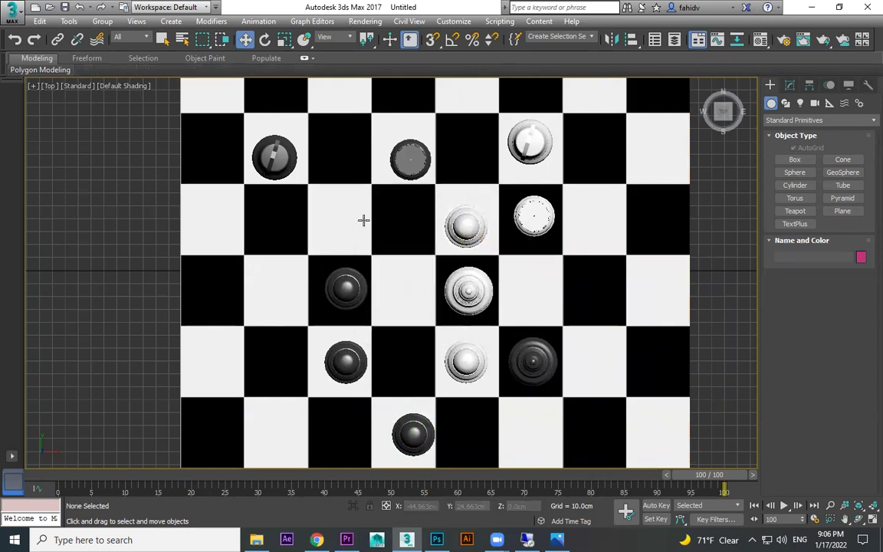
# Make another copy of the white pawn and move it to a white square beyond the dark knight and dark rook.
pyautogui.click(466, 225)
pyautogui.keyDown('shift'); pyautogui.moveTo(466, 225); pyautogui.dragTo(465, 150); pyautogui.keyUp('shift')
pyautogui.press('Return')
pyautogui.moveTo(525, 297); pyautogui.dragTo(559, 333, button='middle')
pyautogui.moveTo(497, 184); pyautogui.dragTo(404, 259)
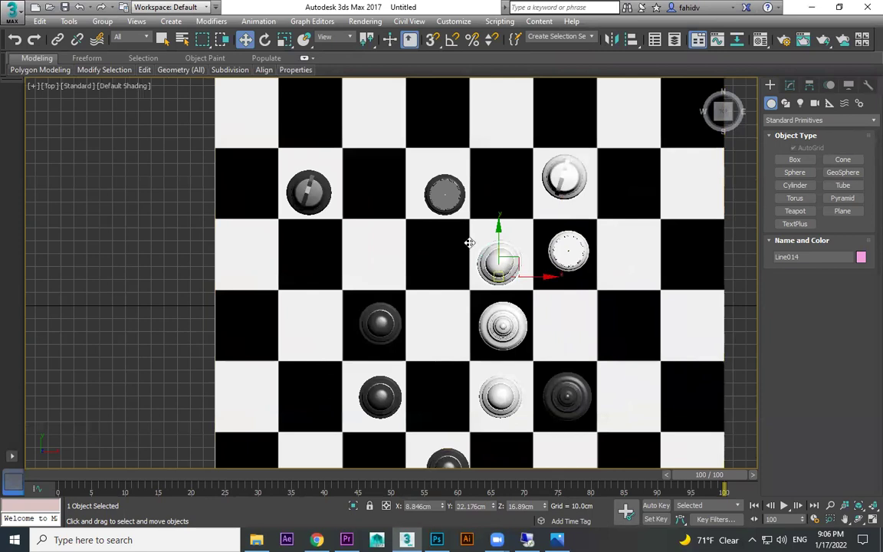
pyautogui.moveTo(431, 204); pyautogui.dragTo(370, 116)
# Copy the white rook along its row onto the black square at the board's edge.
pyautogui.click(577, 258)
pyautogui.keyDown('shift'); pyautogui.moveTo(579, 253); pyautogui.dragTo(697, 246); pyautogui.keyUp('shift')
pyautogui.click(460, 321)
pyautogui.scroll(-2, 680, 317)
pyautogui.scroll(-2, 681, 316)
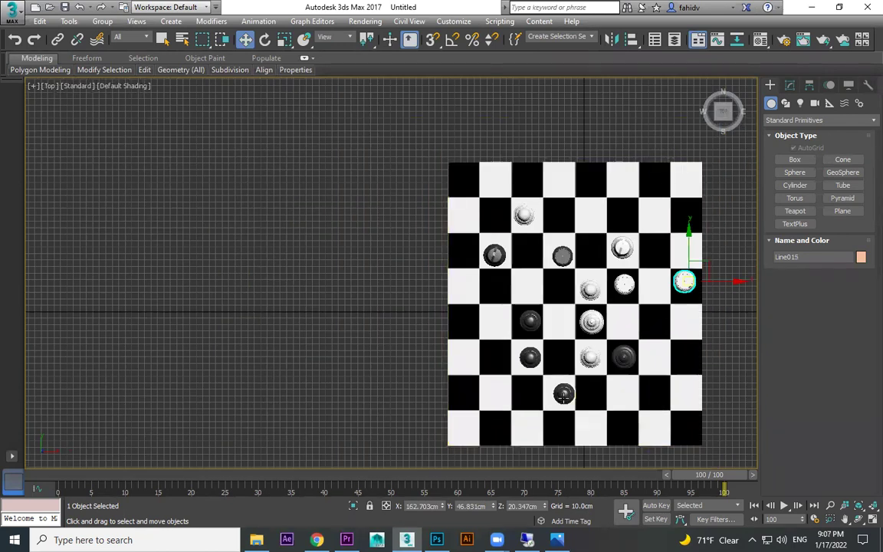
# Copy the dark pawn onto two more black squares and the white bishop onto a white square beyond the white knight.
pyautogui.click(562, 394)
pyautogui.moveTo(562, 397)
pyautogui.keyDown('shift'); pyautogui.mouseDown()
pyautogui.moveTo(466, 394)
pyautogui.moveTo(496, 360)
pyautogui.moveTo(591, 321)
pyautogui.moveTo(599, 217)
pyautogui.mouseUp(); pyautogui.keyUp('shift')
pyautogui.click(443, 321)
pyautogui.click(444, 321)
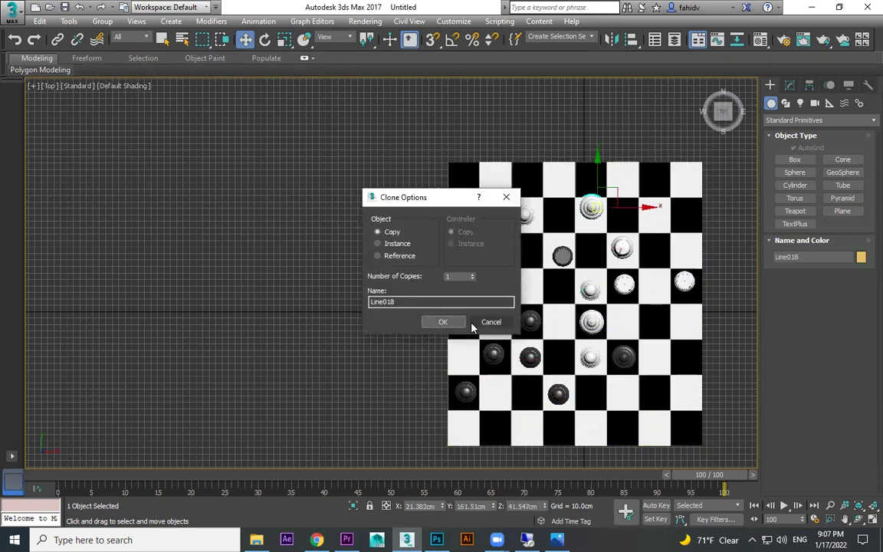
pyautogui.click(445, 322)
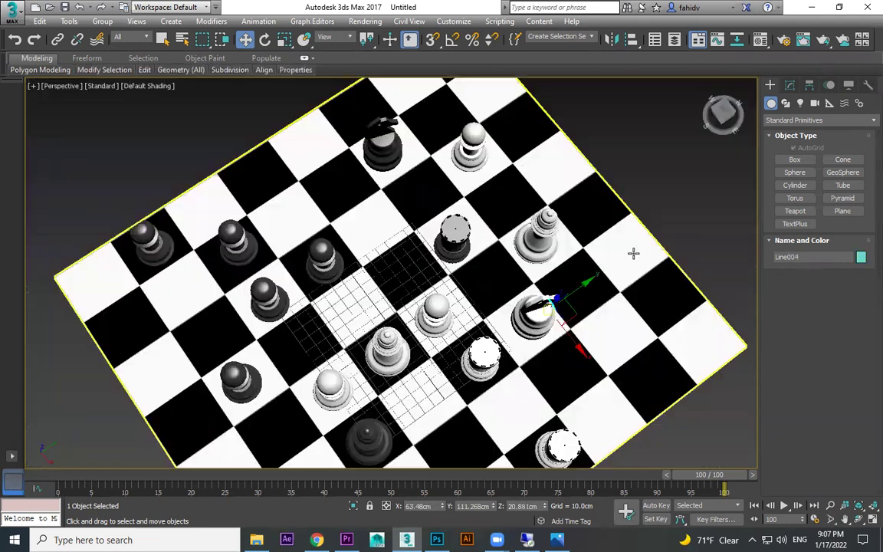
# Deselect everything and examine the arranged pieces on the board in perspective from a low angle.
pyautogui.click(687, 152)
pyautogui.keyDown('alt'); pyautogui.moveTo(650, 230); pyautogui.dragTo(634, 151, button='middle'); pyautogui.keyUp('alt')
pyautogui.scroll(5, 618, 299)
pyautogui.moveTo(622, 310); pyautogui.dragTo(632, 205, button='middle')
pyautogui.scroll(-5, 619, 200)
pyautogui.scroll(4, 672, 205)
pyautogui.moveTo(636, 205); pyautogui.dragTo(668, 188, button='middle')
pyautogui.scroll(-4, 658, 205)
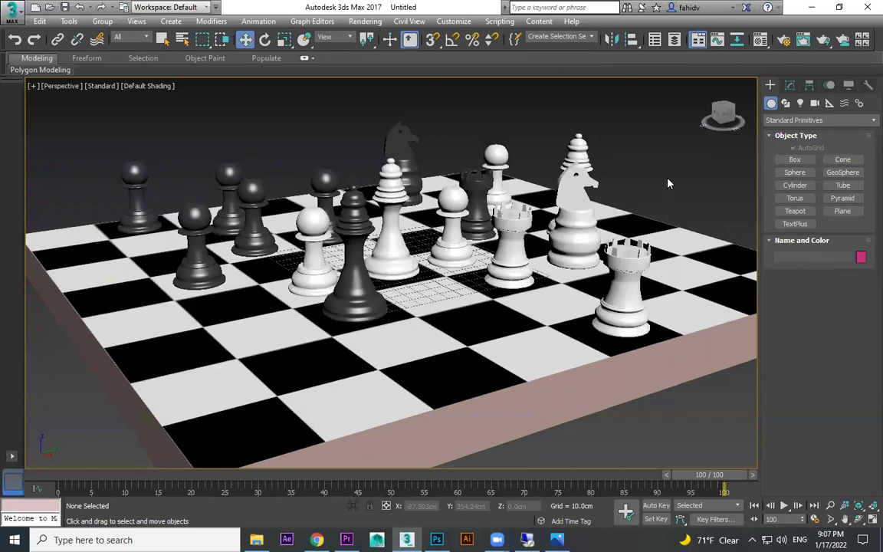